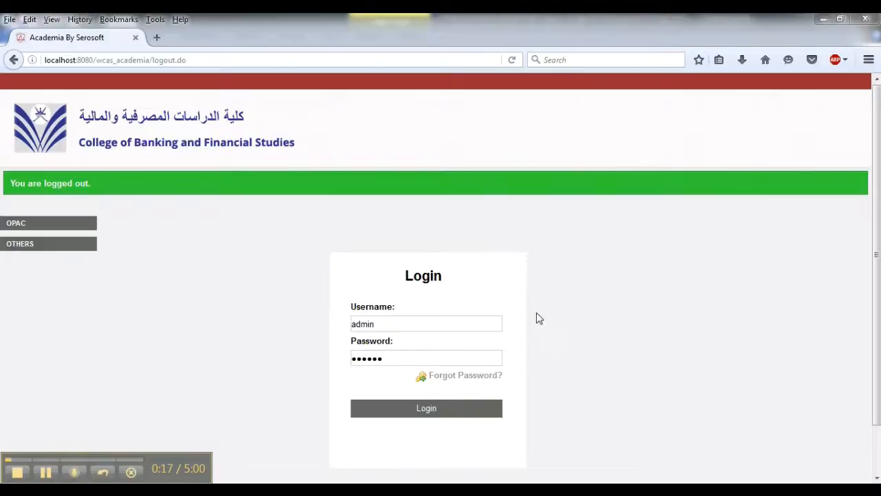
- Log in as admin, enter the Administration System and open a new enquiry form under Admission Management's Manage Enquiry
{"action": "left_click", "coordinate": [444, 421]}
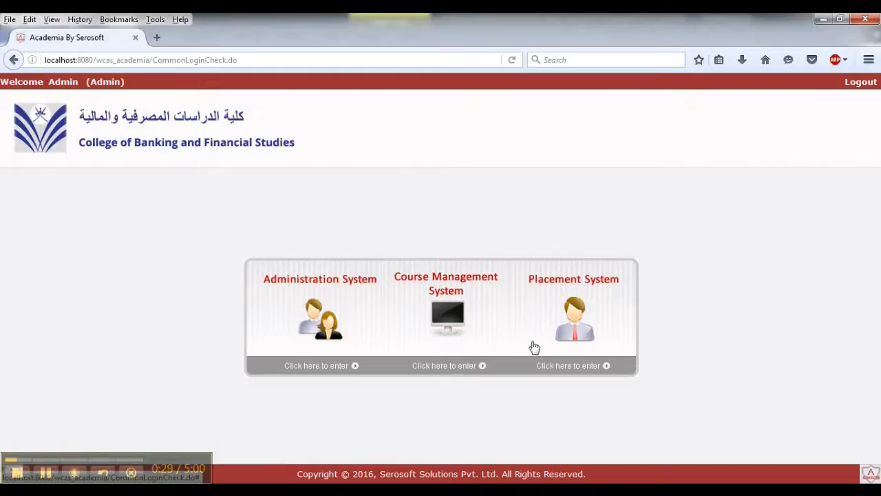
{"action": "left_click", "coordinate": [330, 316]}
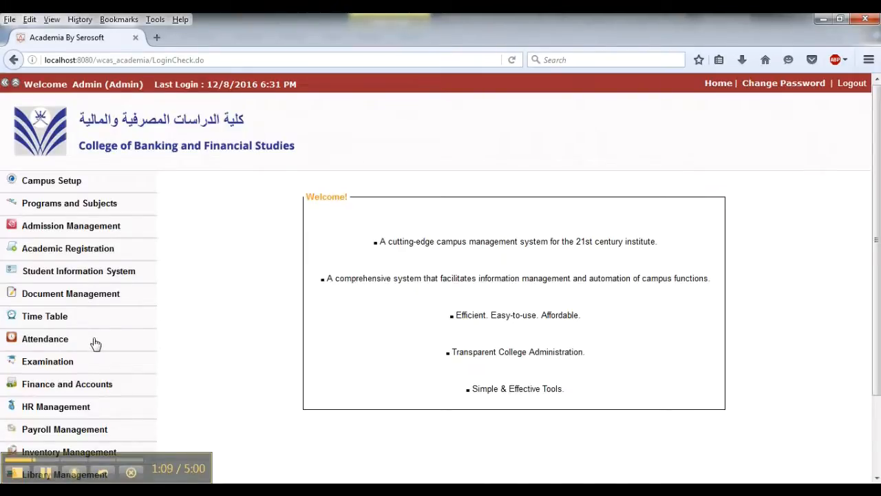
{"action": "left_click", "coordinate": [105, 229]}
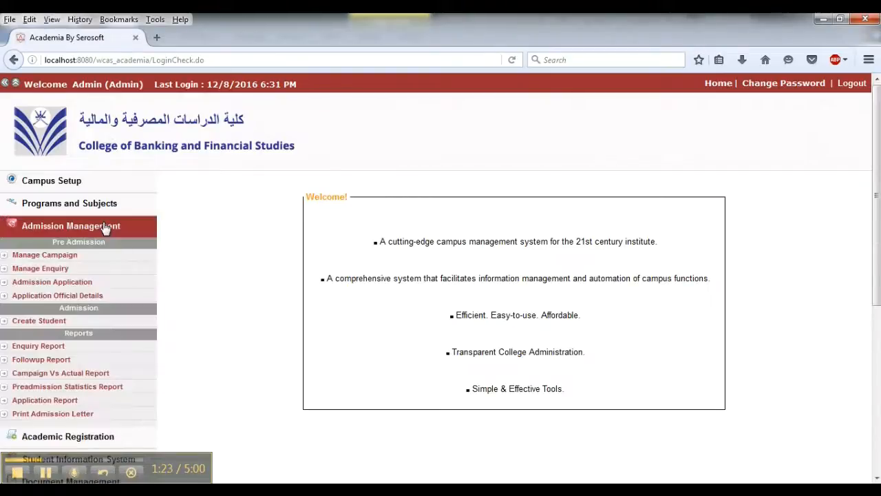
{"action": "left_click", "coordinate": [74, 269]}
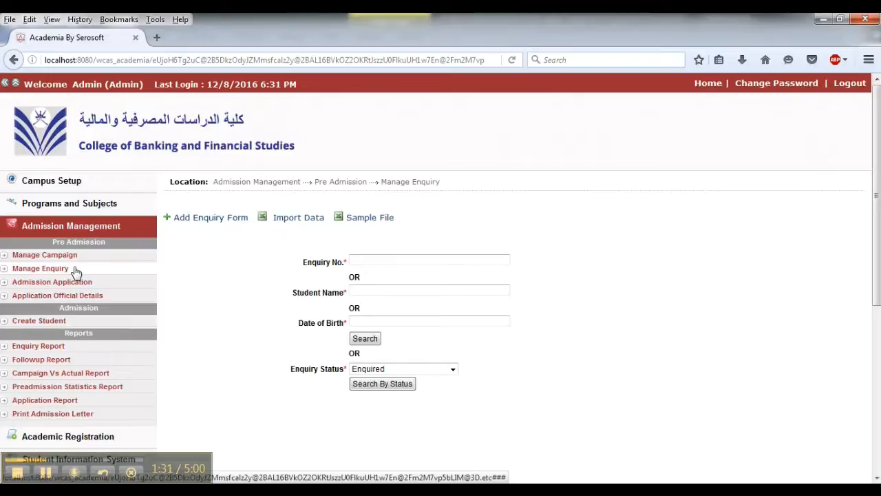
{"action": "left_click", "coordinate": [186, 219]}
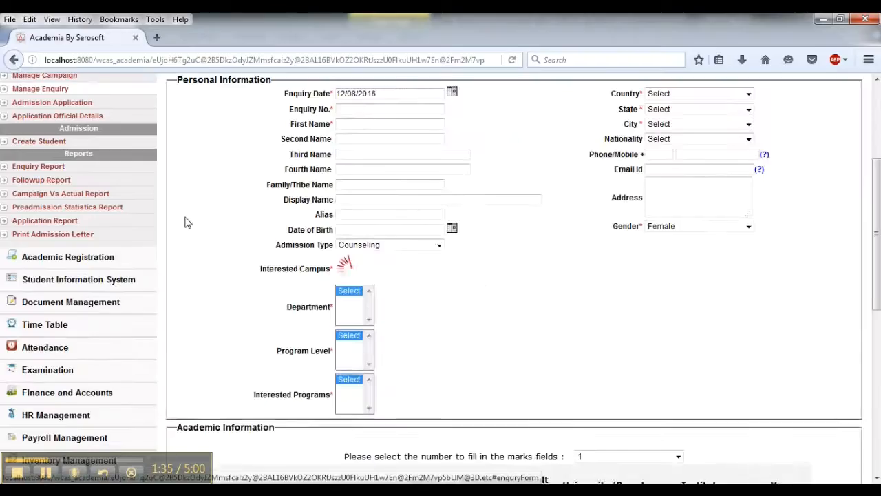
- Fill in the student's first and second names in the enquiry form
{"action": "left_click", "coordinate": [348, 121]}
{"action": "right_click", "coordinate": [348, 122]}
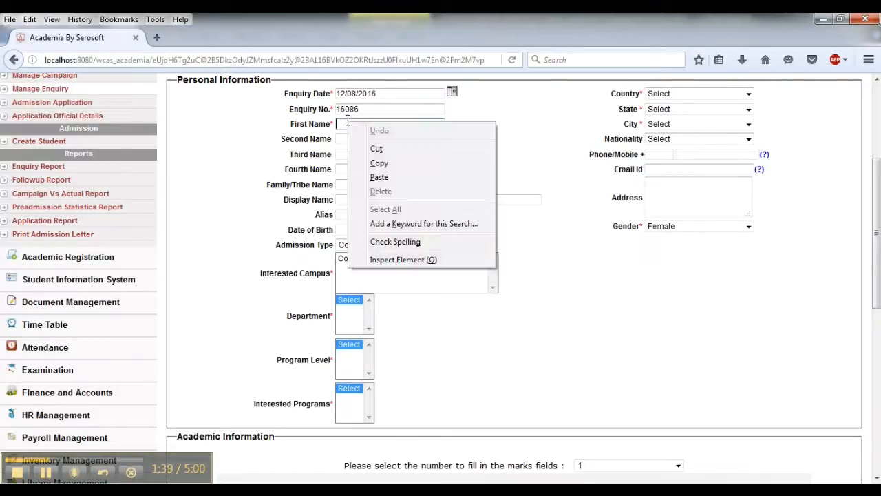
{"action": "left_click", "coordinate": [346, 123]}
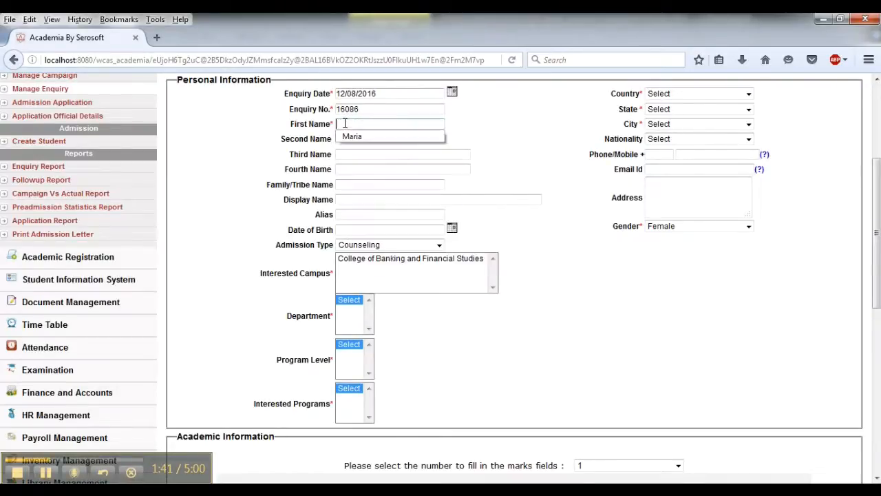
{"action": "left_click", "coordinate": [351, 136]}
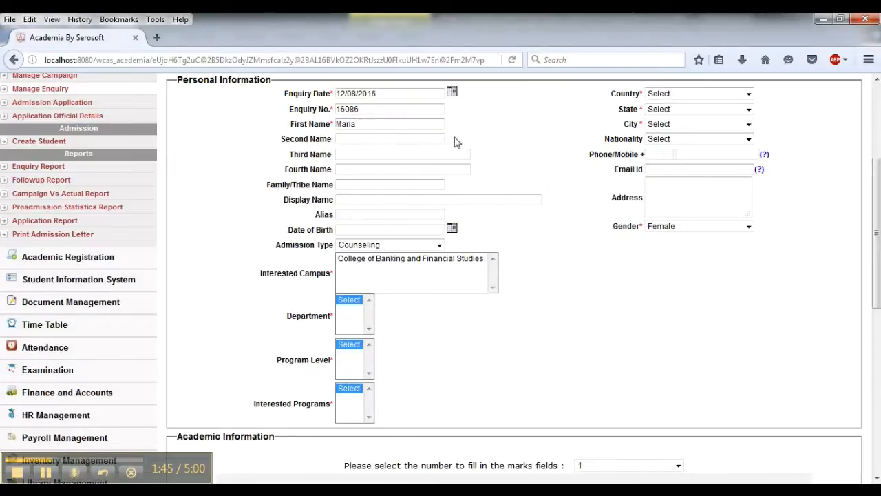
{"action": "left_click", "coordinate": [399, 139]}
{"action": "left_click", "coordinate": [395, 140]}
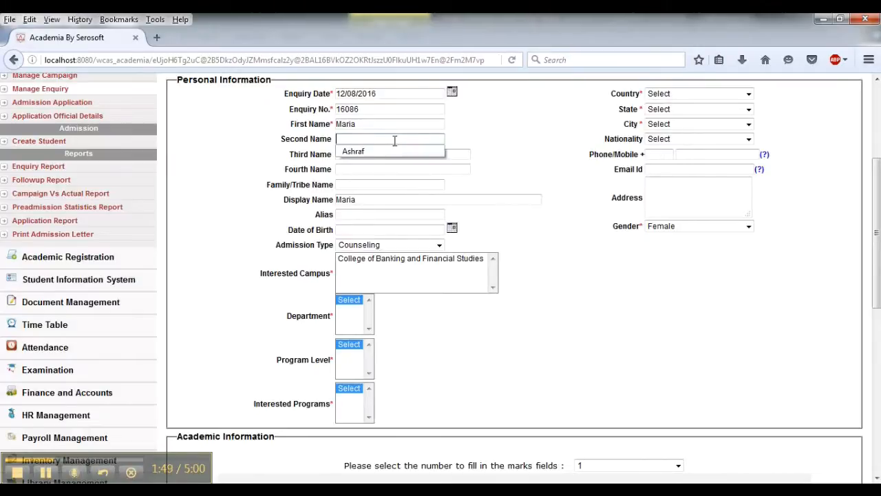
{"action": "type", "text": "a"}
{"action": "left_click", "coordinate": [386, 152]}
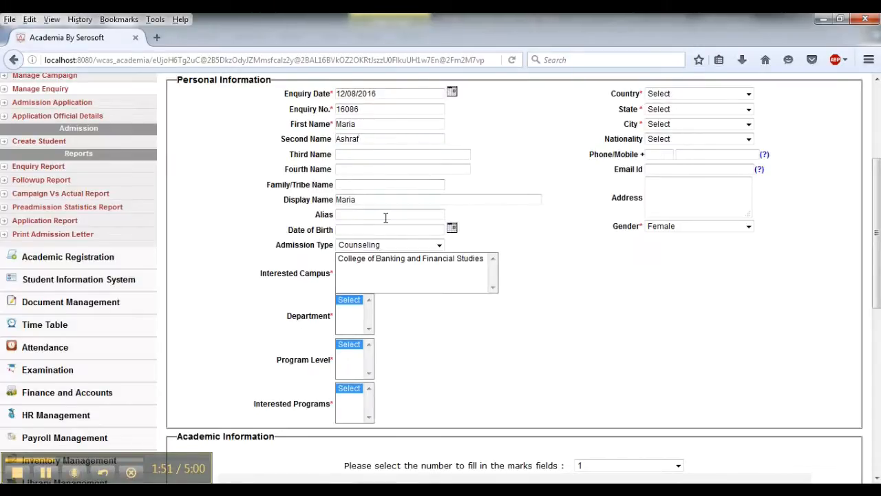
- Select College of Banking and Financial Studies, the Management department, Degree-PG level and Master of Business Administration program
{"action": "left_click", "coordinate": [434, 264]}
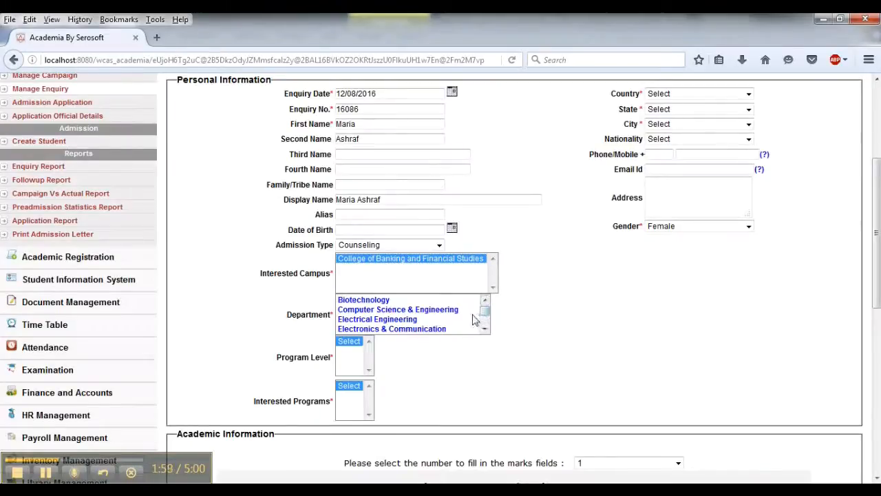
{"action": "left_click_drag", "start_coordinate": [487, 310], "coordinate": [486, 312]}
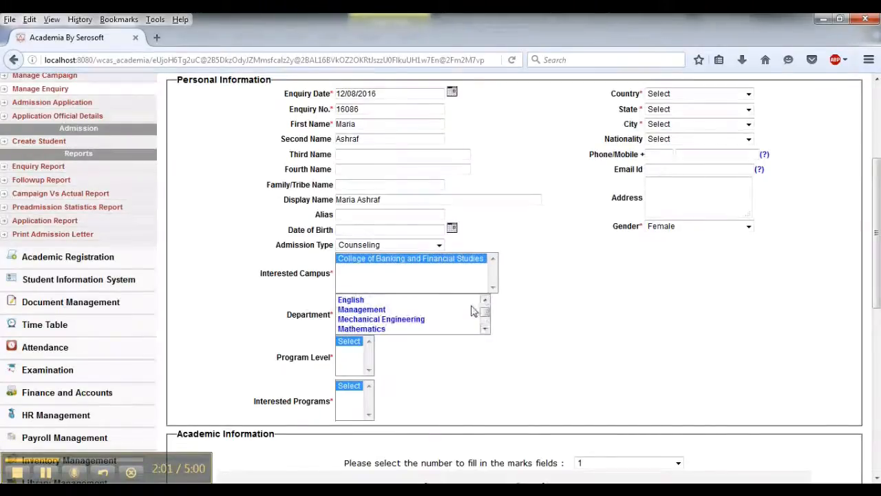
{"action": "left_click", "coordinate": [434, 310]}
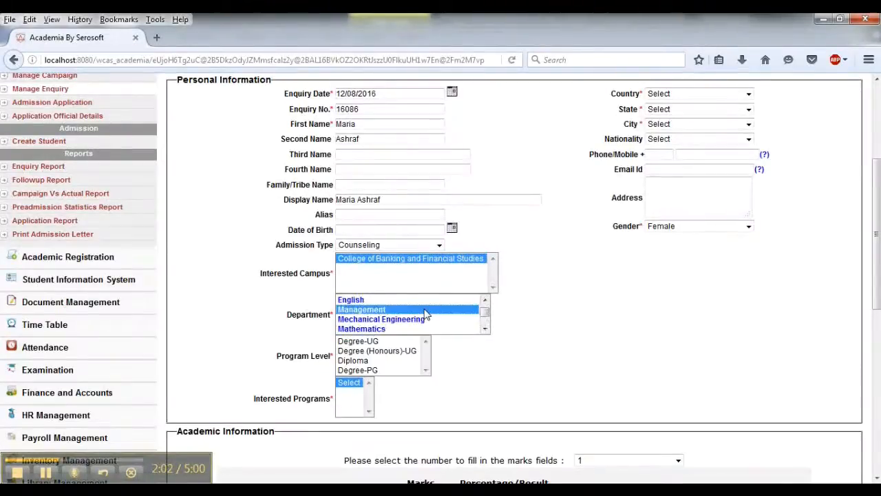
{"action": "left_click", "coordinate": [357, 371]}
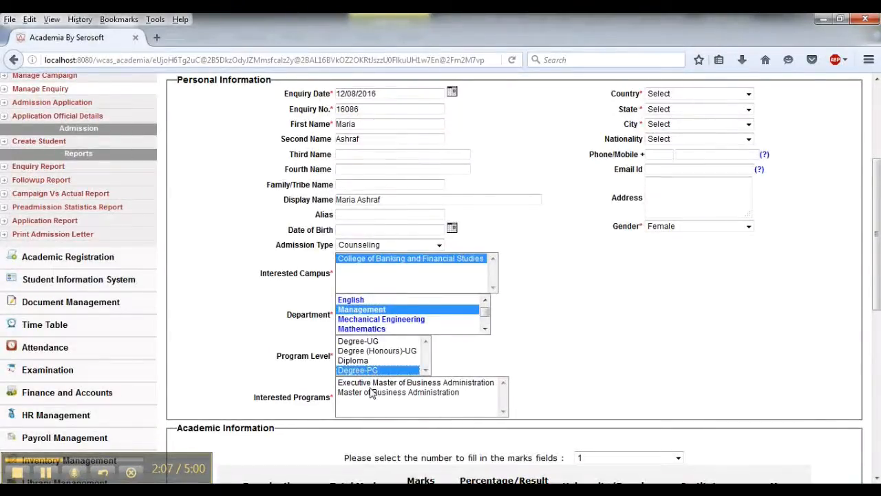
{"action": "left_click", "coordinate": [371, 392]}
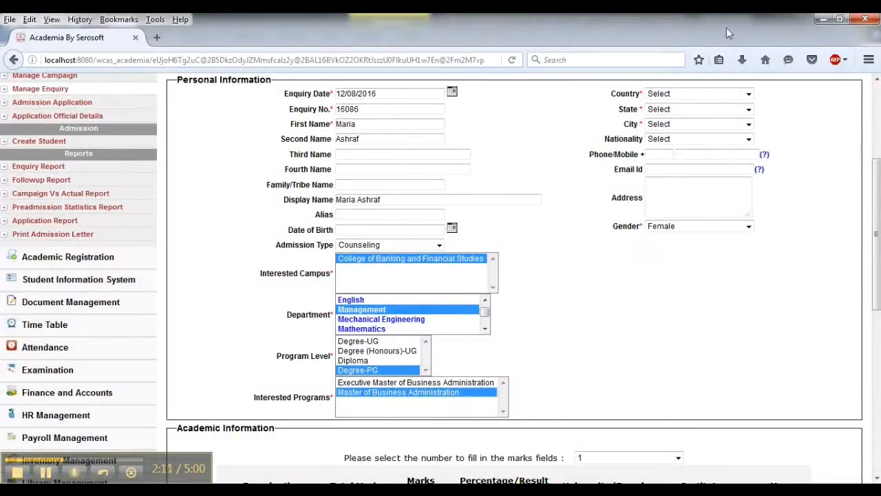
- Set the country to OMAN, state to Batinah Region and city to Wilayat Al Awabi
{"action": "left_click", "coordinate": [703, 97]}
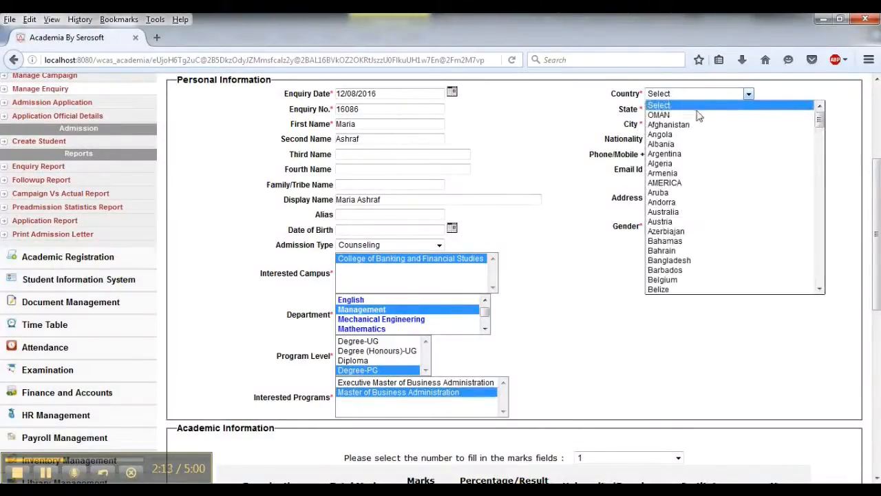
{"action": "left_click", "coordinate": [696, 114]}
{"action": "left_click", "coordinate": [696, 112]}
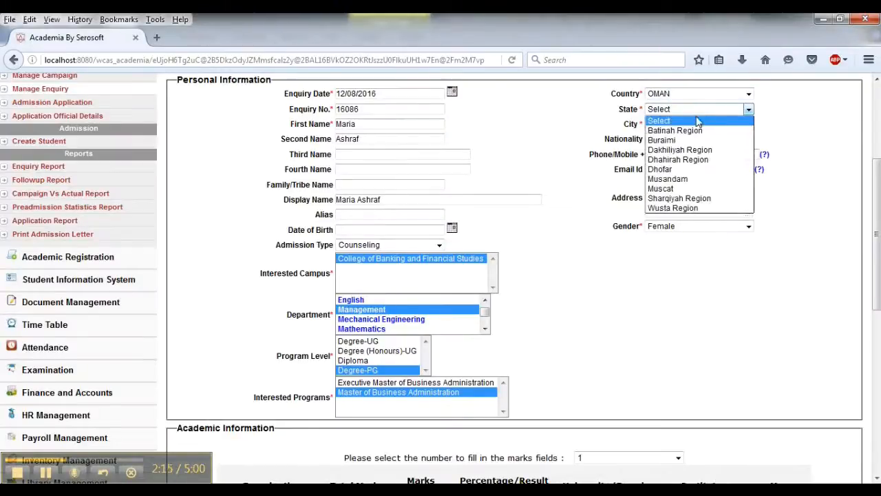
{"action": "left_click", "coordinate": [696, 131]}
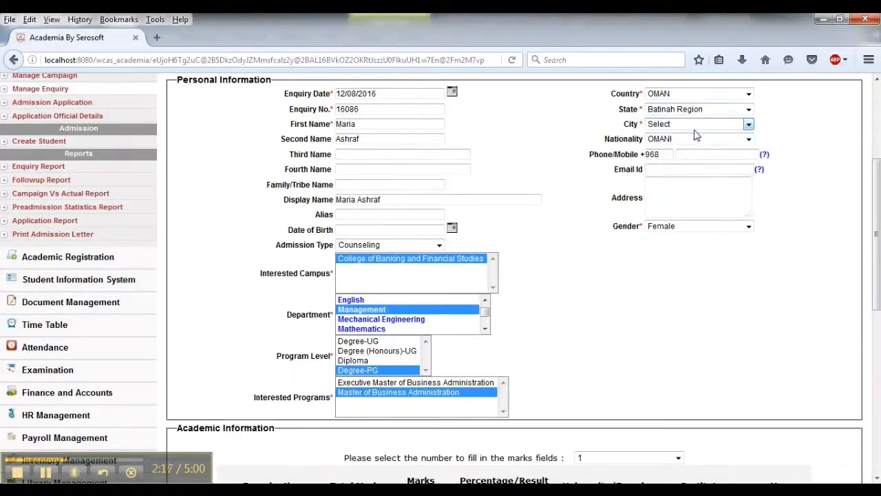
{"action": "left_click", "coordinate": [694, 126]}
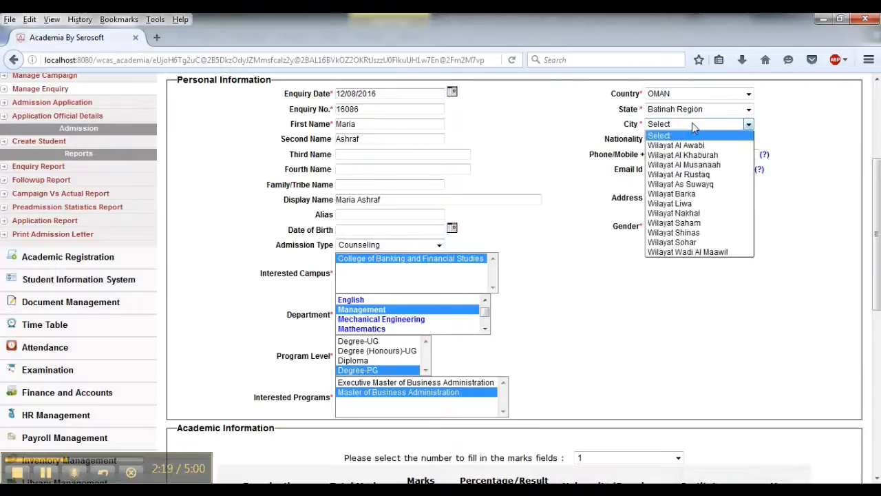
{"action": "left_click", "coordinate": [688, 146]}
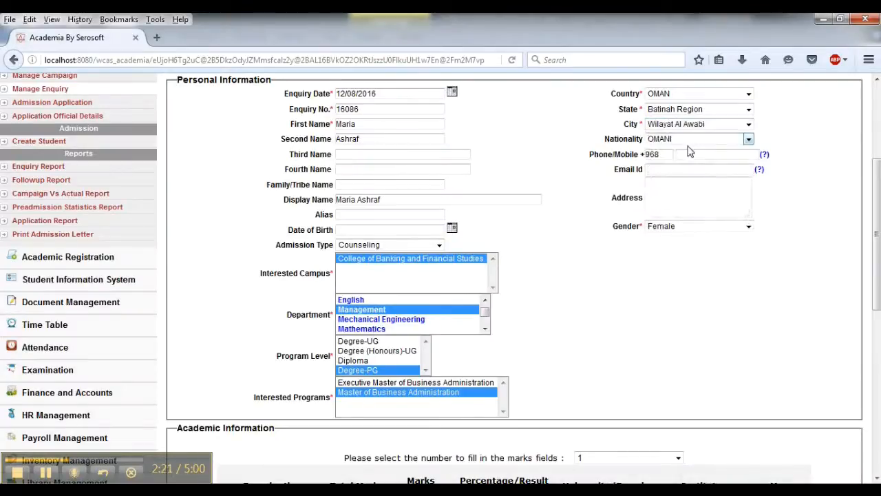
- Enter the student's mobile number and save the enquiry
{"action": "left_click", "coordinate": [695, 154]}
{"action": "type", "text": "97"}
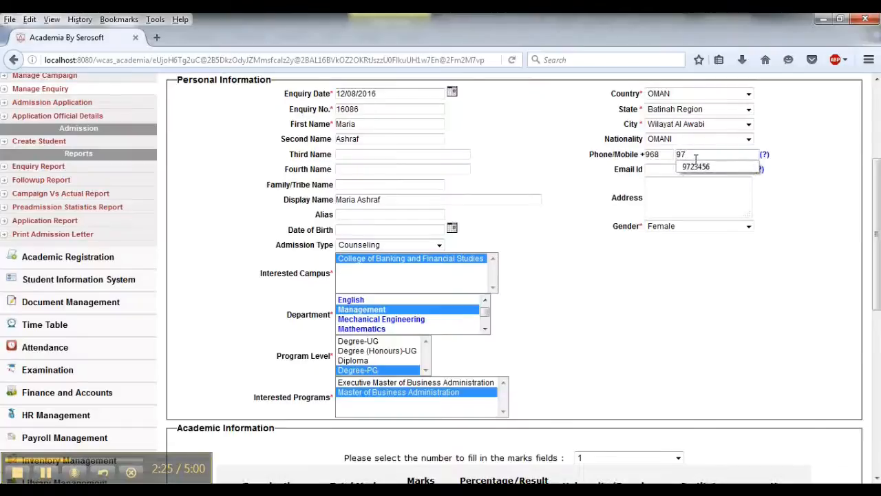
{"action": "left_click", "coordinate": [696, 167]}
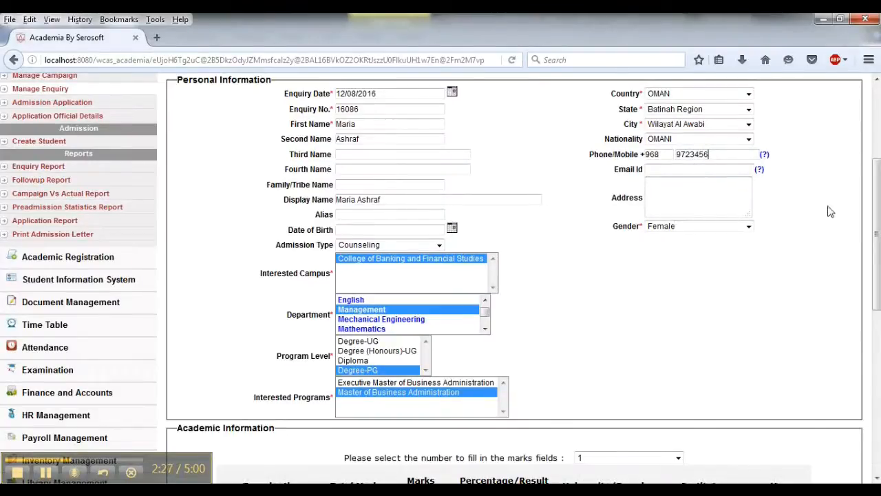
{"action": "left_click_drag", "start_coordinate": [875, 210], "coordinate": [879, 386]}
{"action": "left_click", "coordinate": [492, 446]}
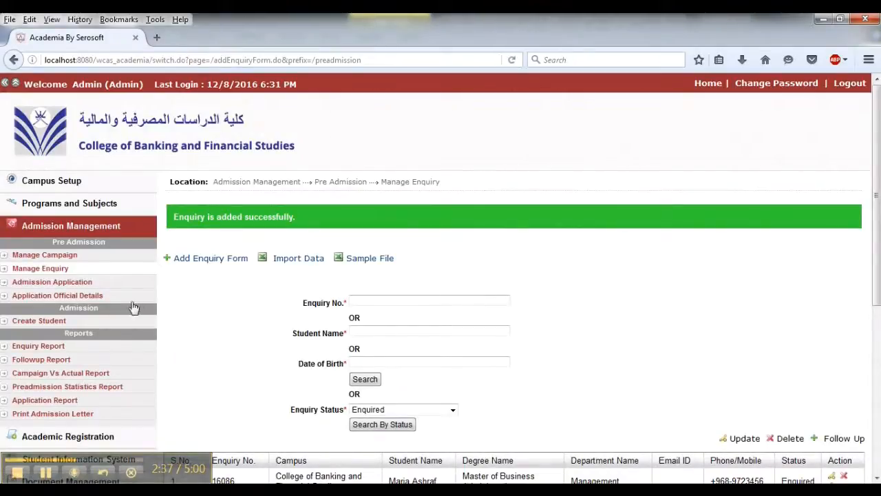
- Open Admission Application and start adding a new application
{"action": "left_click", "coordinate": [96, 286]}
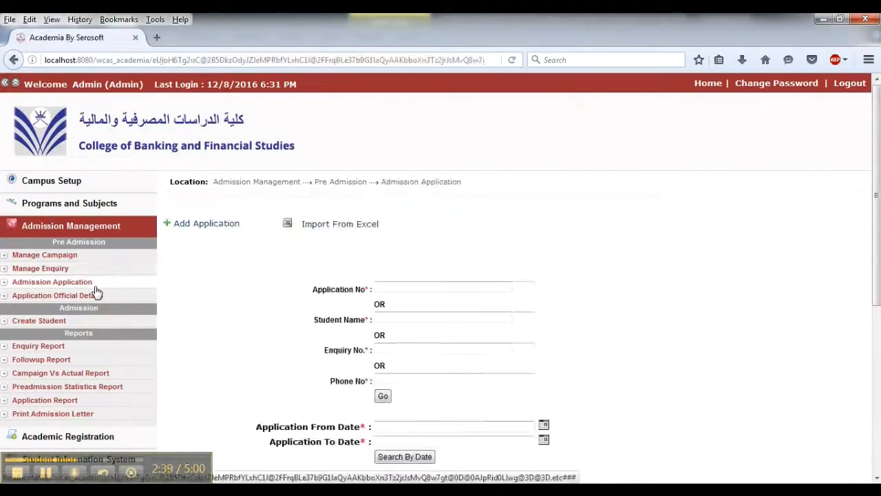
{"action": "left_click", "coordinate": [393, 317]}
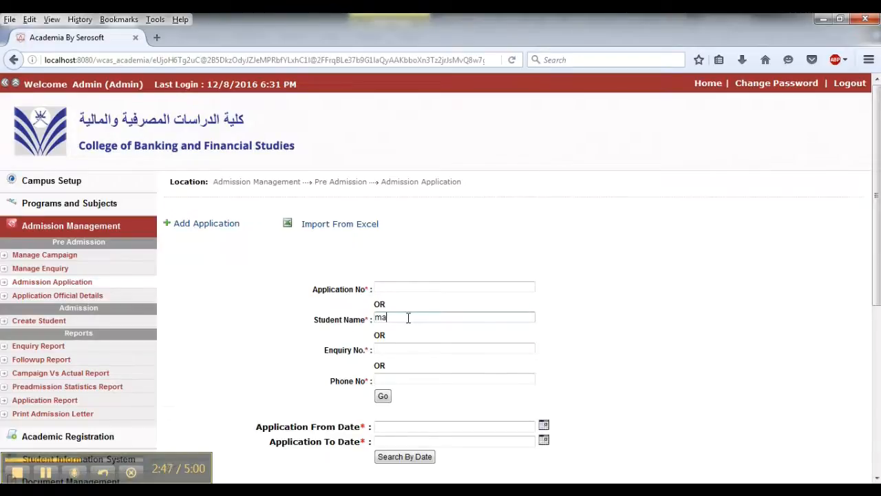
{"action": "key", "text": "BackSpace"}
{"action": "key", "text": "BackSpace"}
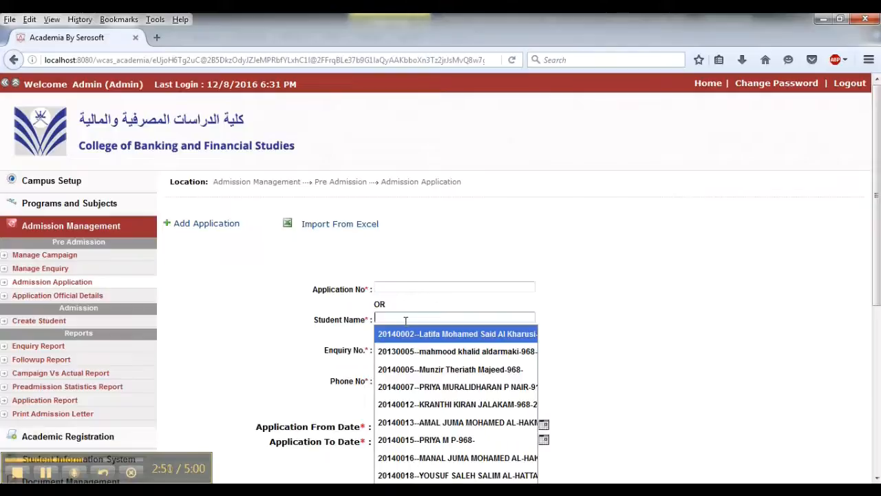
{"action": "left_click_drag", "start_coordinate": [232, 241], "coordinate": [222, 230]}
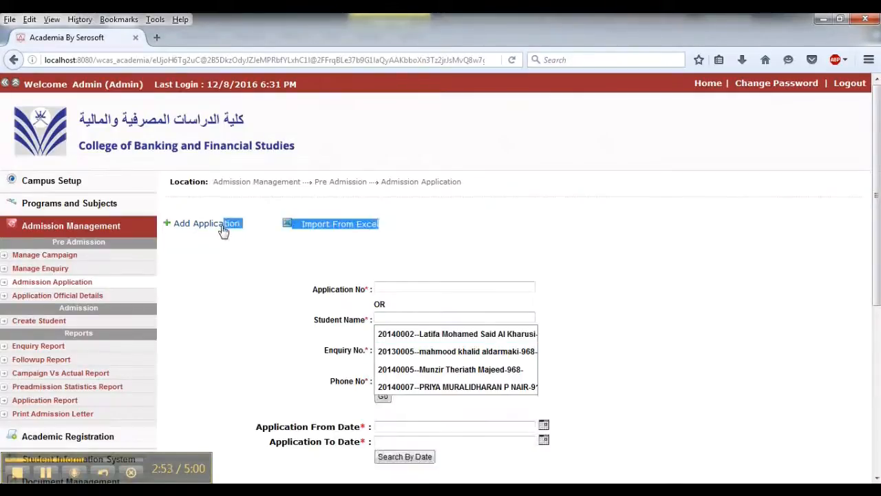
{"action": "left_click", "coordinate": [222, 229]}
- Search the enquiry field for the student and pick their enquiry to prefill the application
{"action": "left_click", "coordinate": [349, 117]}
{"action": "type", "text": "ma"}
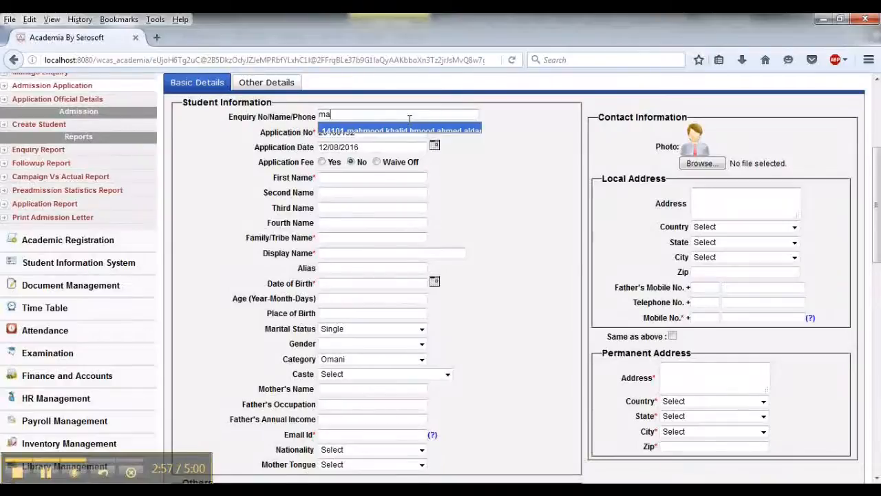
{"action": "type", "text": "r"}
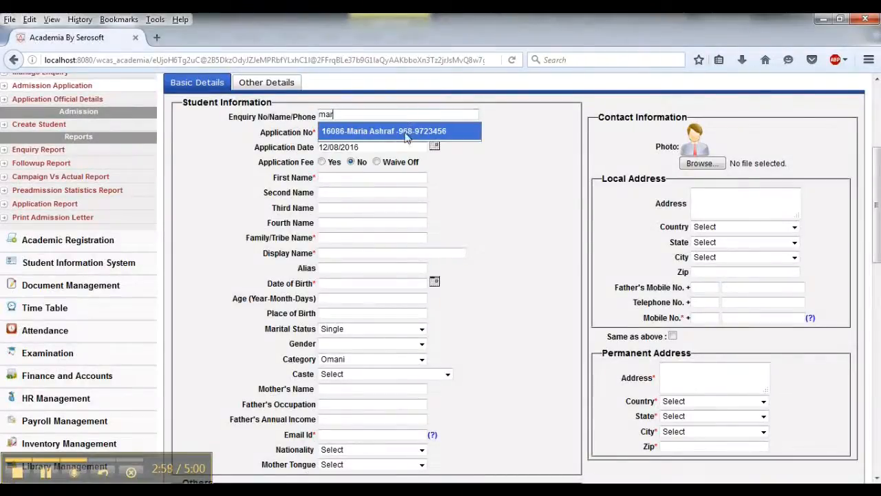
{"action": "left_click", "coordinate": [406, 137]}
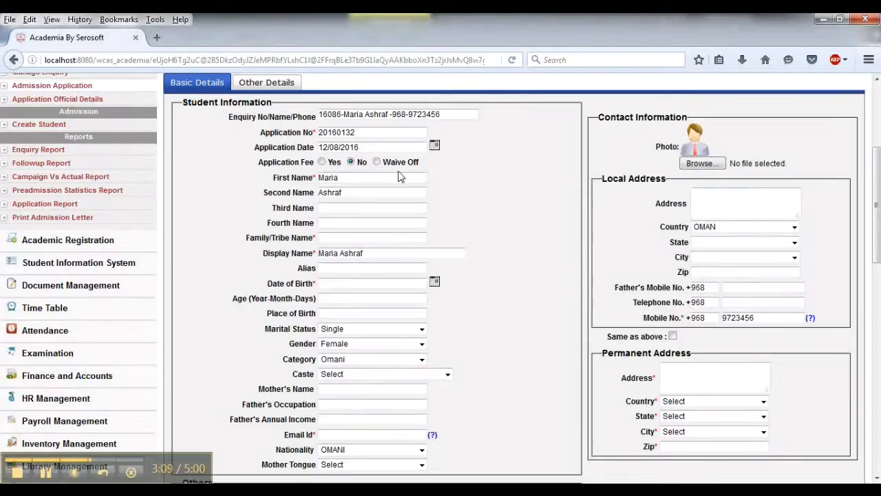
- Start entering the student's family/tribe name
{"action": "scroll", "coordinate": [876, 207], "scroll_direction": "down", "scroll_amount": 2}
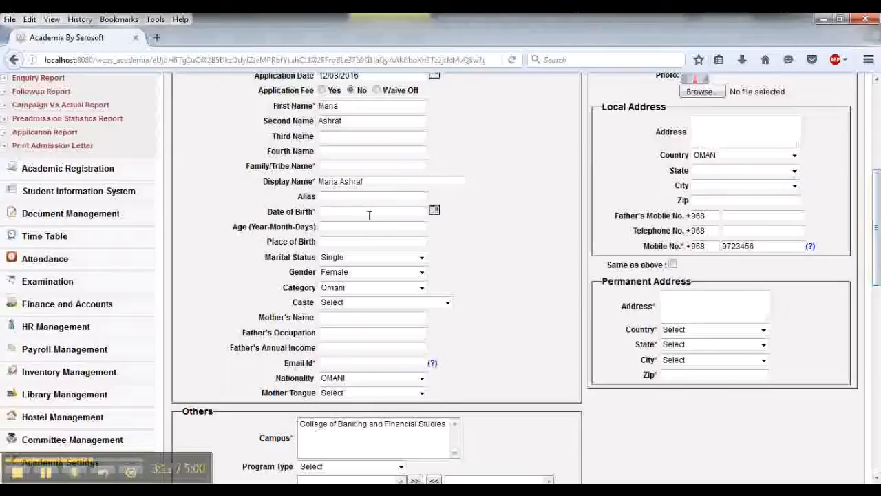
{"action": "left_click", "coordinate": [345, 165]}
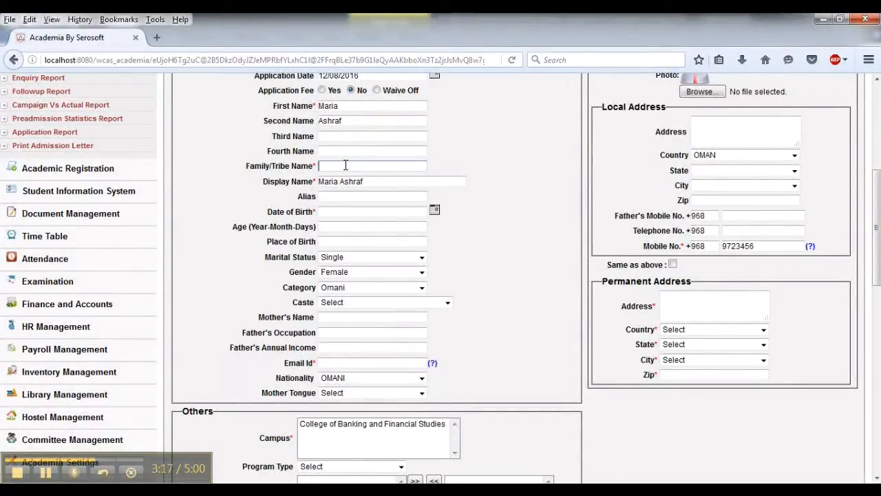
- Pick the student's date of birth from the calendar
{"action": "left_click", "coordinate": [436, 214]}
{"action": "left_click", "coordinate": [435, 210]}
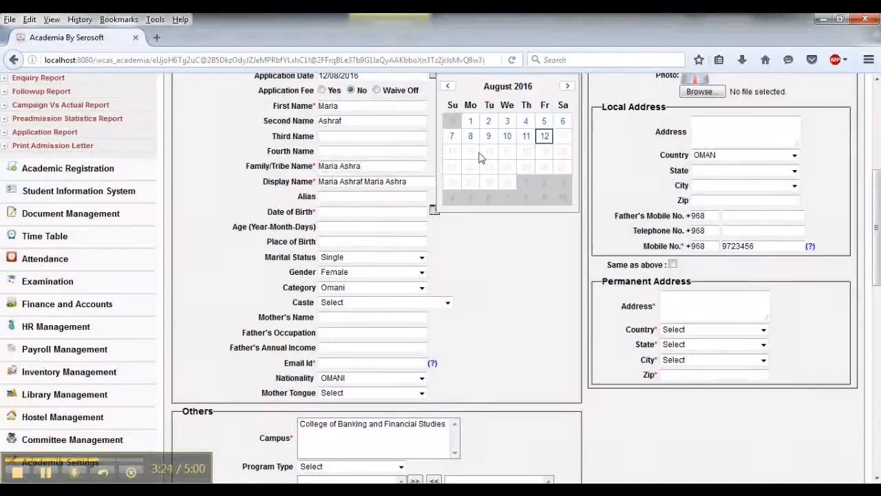
{"action": "left_click", "coordinate": [542, 135]}
- Complete the family/tribe name and remove the duplicated text from the display name
{"action": "left_click", "coordinate": [362, 166]}
{"action": "type", "text": "f"}
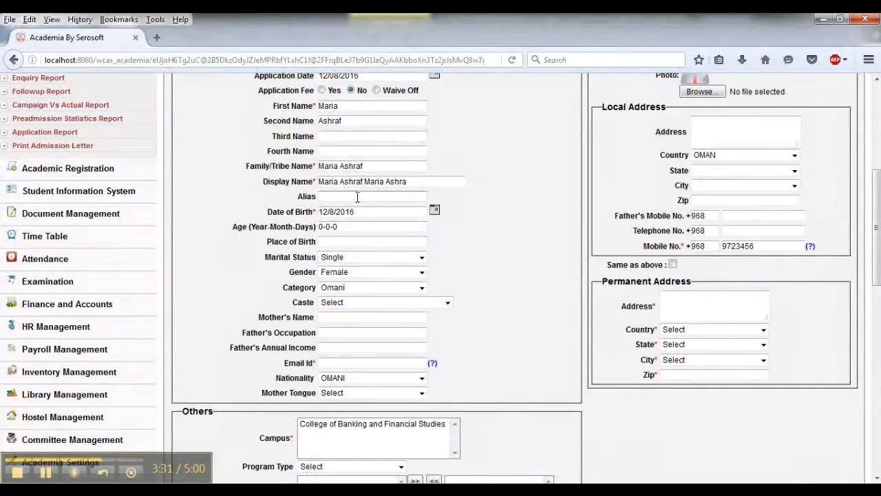
{"action": "left_click_drag", "start_coordinate": [408, 181], "coordinate": [363, 187]}
{"action": "key", "text": "BackSpace"}
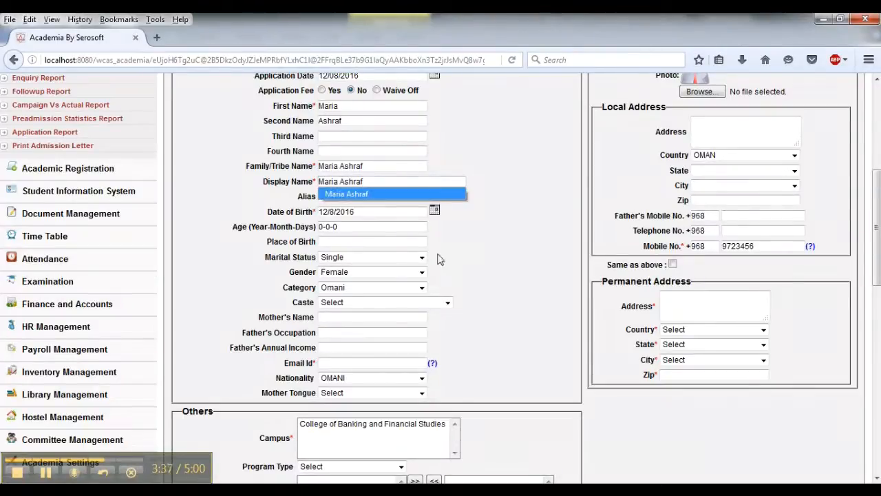
{"action": "left_click", "coordinate": [467, 252]}
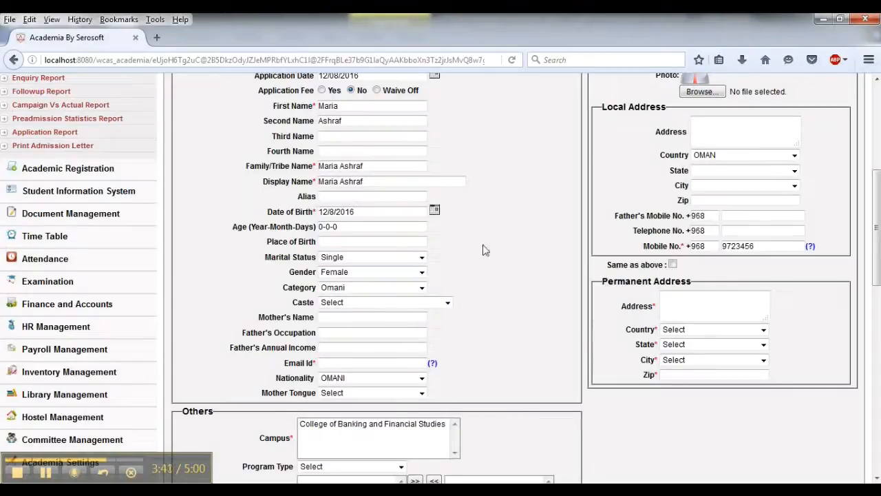
- Set the student's date of birth to 15 August 2000 using the calendar's month/year picker
{"action": "left_click", "coordinate": [435, 211]}
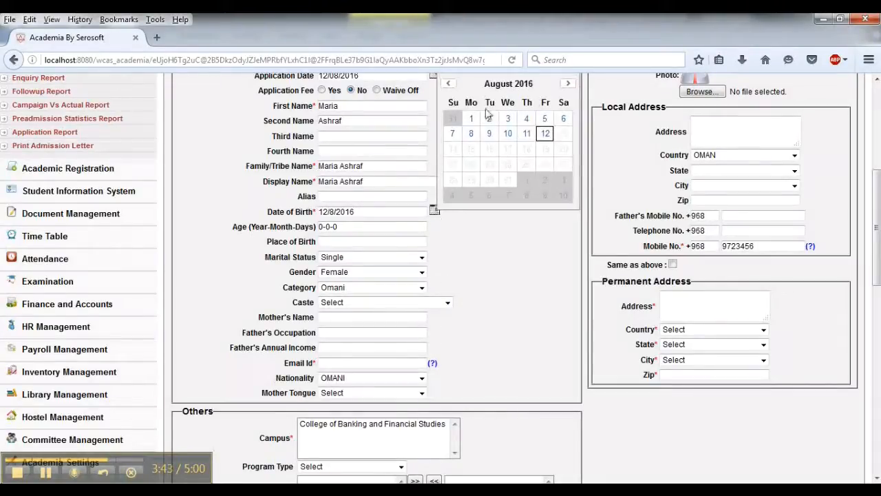
{"action": "left_click", "coordinate": [497, 92]}
{"action": "double_click", "coordinate": [490, 137]}
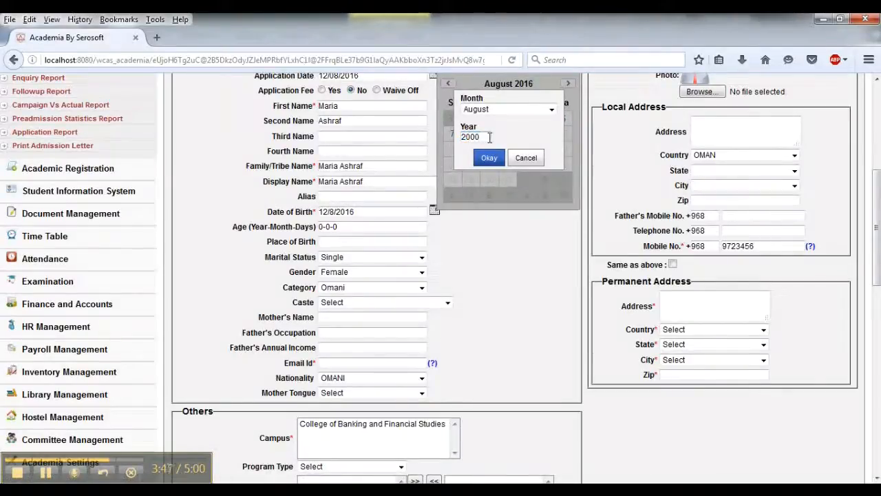
{"action": "left_click", "coordinate": [490, 158]}
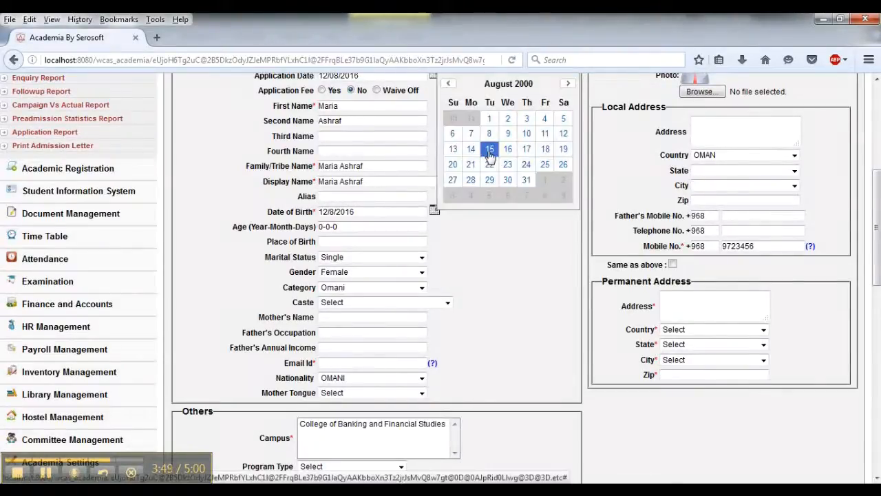
{"action": "left_click", "coordinate": [488, 149]}
- Enter the student's e-mail address in the Email Id field
{"action": "left_click", "coordinate": [403, 368]}
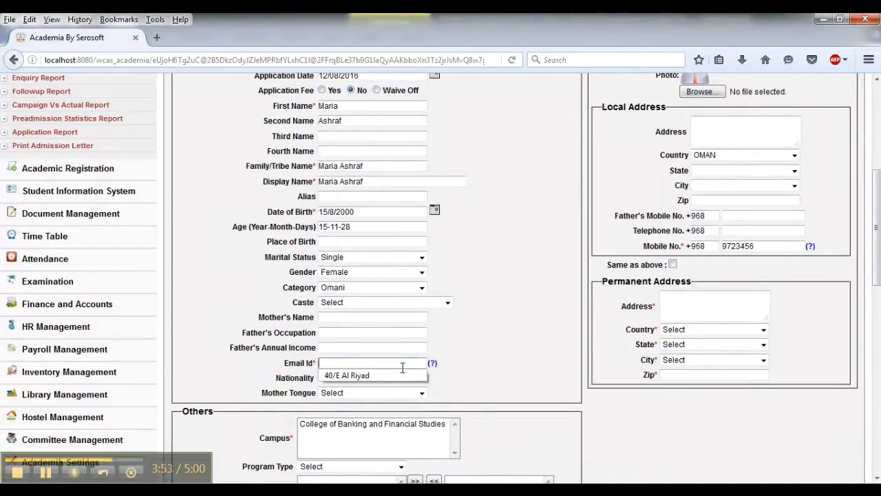
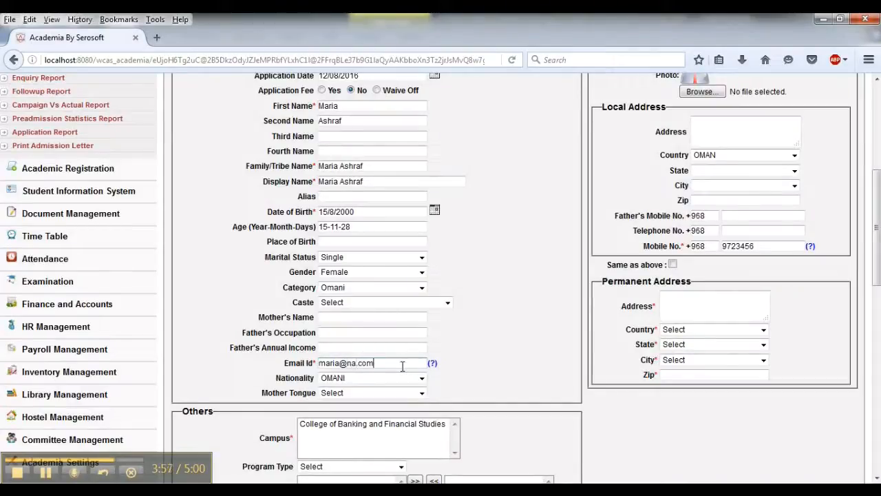
- Select the College of Banking and Financial Studies campus and set the program type to Full Time
{"action": "scroll", "coordinate": [638, 446], "scroll_direction": "down", "scroll_amount": 3}
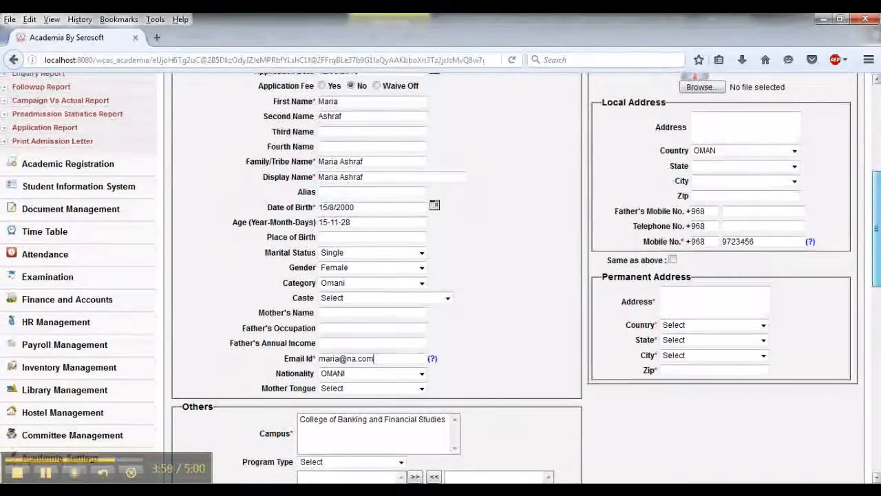
{"action": "scroll", "coordinate": [634, 276], "scroll_direction": "down", "scroll_amount": 3}
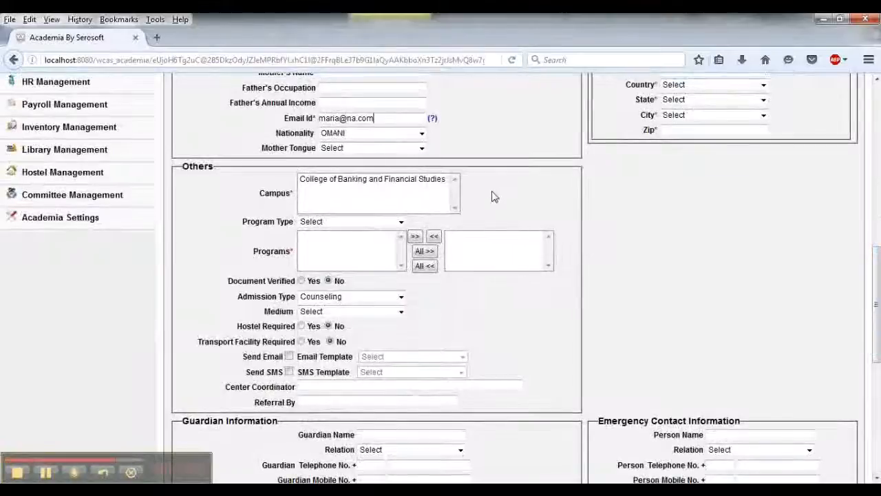
{"action": "left_click", "coordinate": [363, 181]}
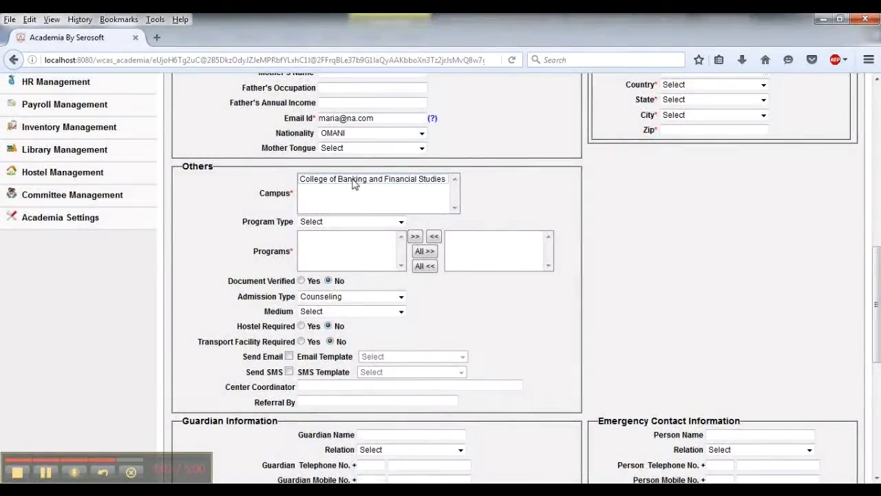
{"action": "left_click", "coordinate": [332, 221]}
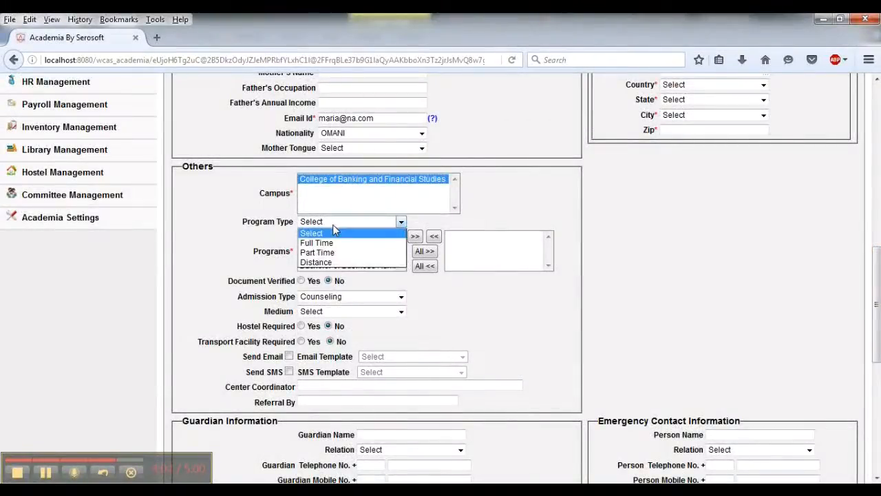
{"action": "left_click", "coordinate": [320, 245]}
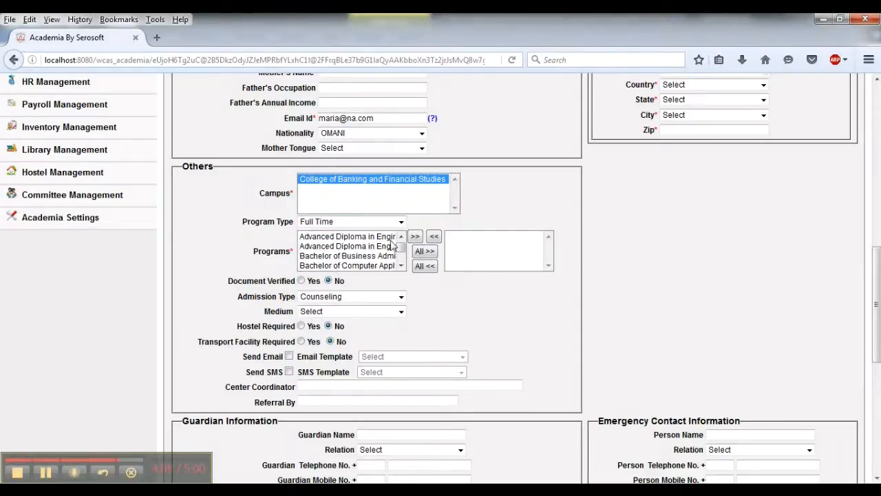
- Add the Master of Business Administration program to the selected programs list
{"action": "key", "text": "m"}
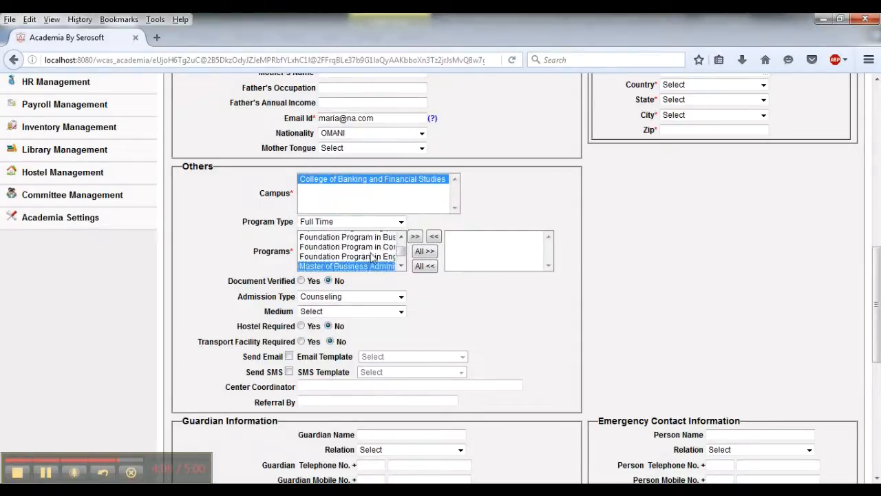
{"action": "left_click", "coordinate": [415, 236]}
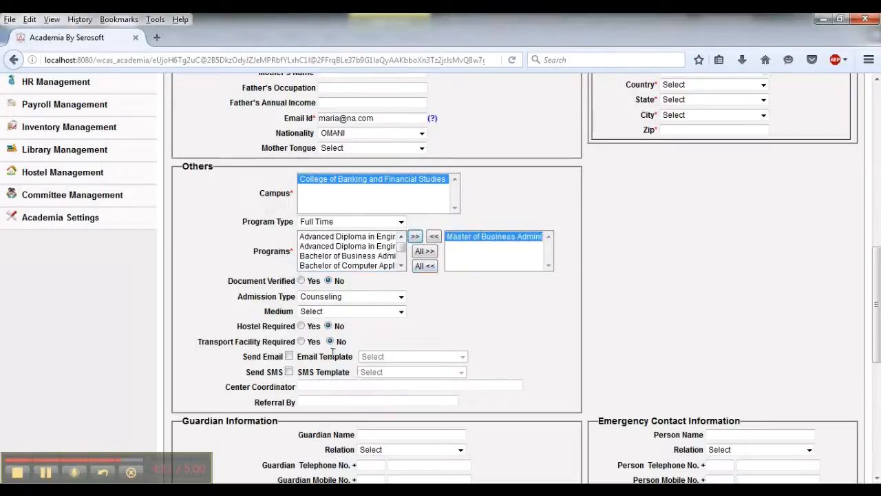
- Enter the student's street address in the local address box
{"action": "left_click_drag", "start_coordinate": [876, 300], "coordinate": [879, 208]}
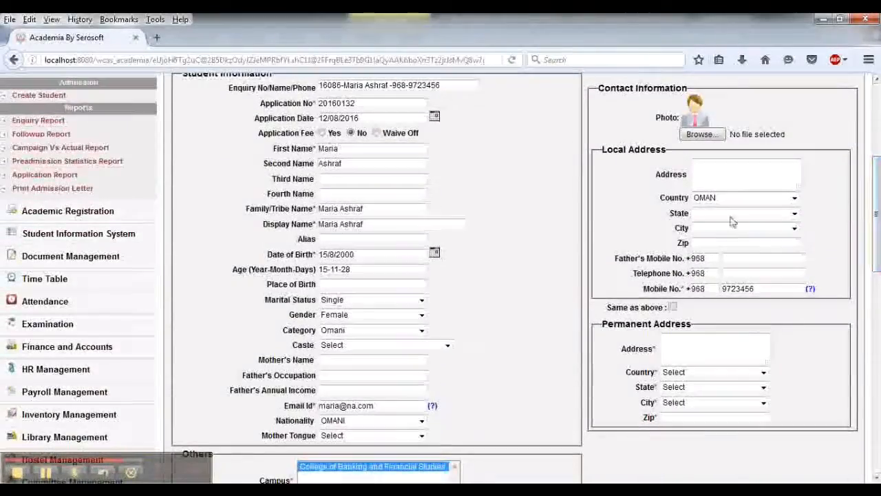
{"action": "left_click", "coordinate": [716, 179]}
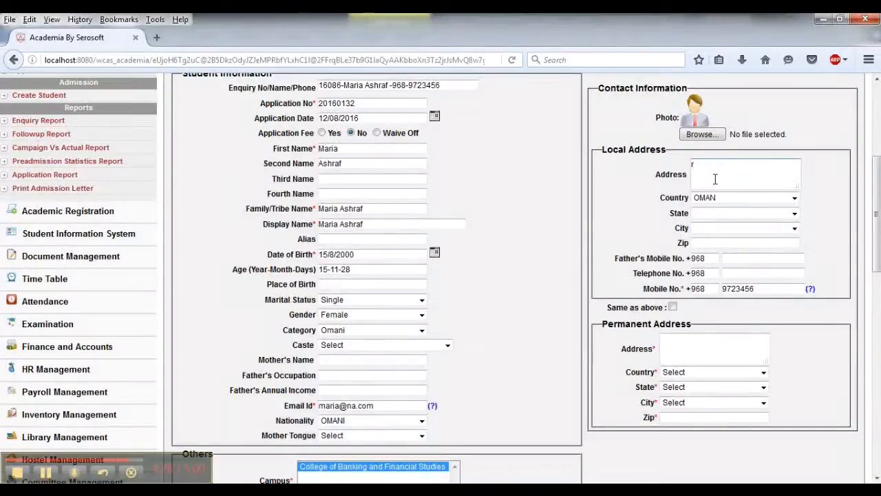
{"action": "type", "text": "OYAL STATE"}
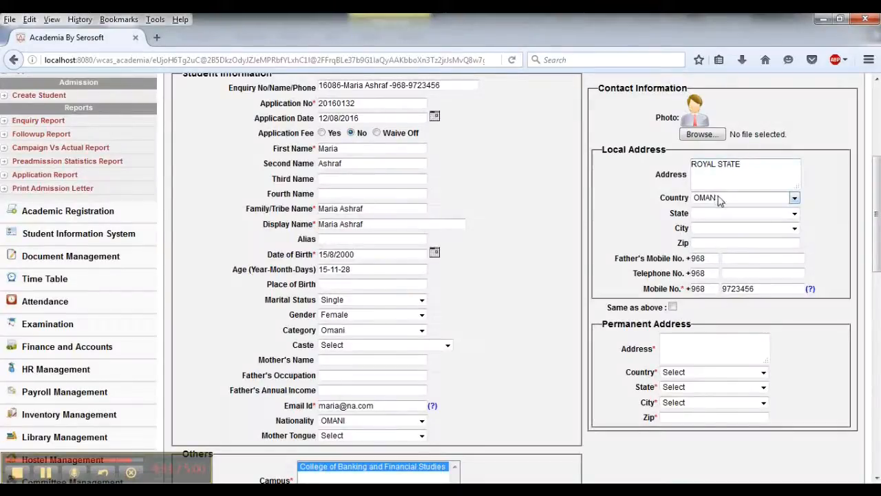
- Try to choose a state for the local address by reselecting OMAN as the country
{"action": "left_click", "coordinate": [714, 215]}
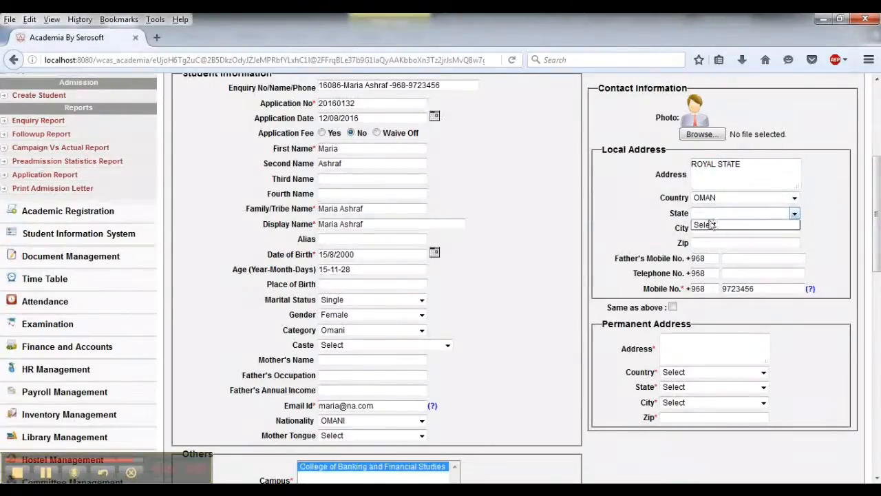
{"action": "left_click", "coordinate": [709, 200]}
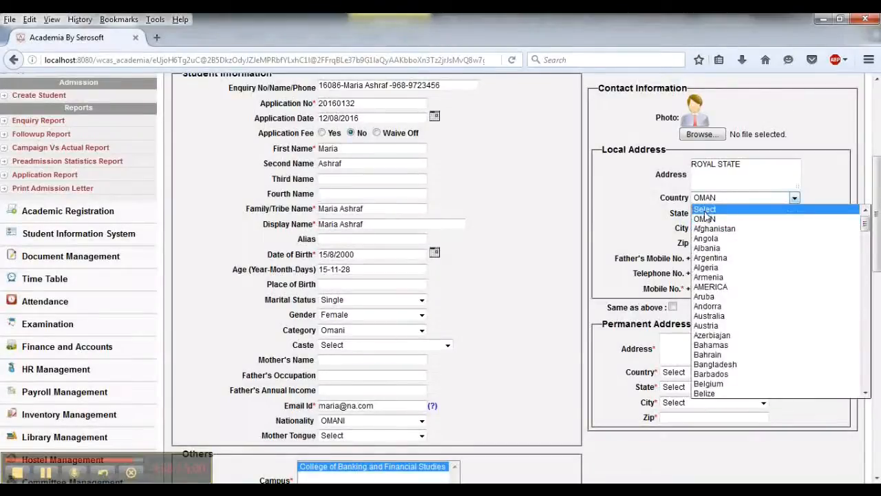
{"action": "left_click", "coordinate": [704, 219]}
{"action": "left_click", "coordinate": [709, 216]}
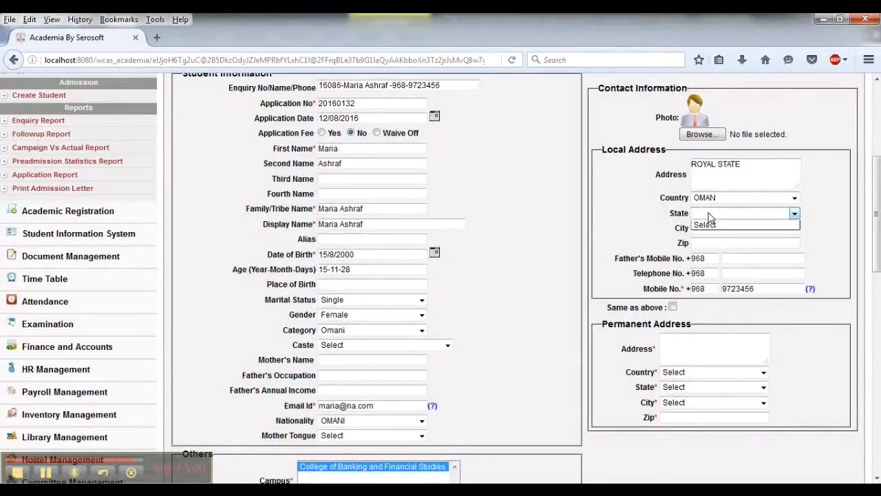
{"action": "left_click", "coordinate": [740, 214]}
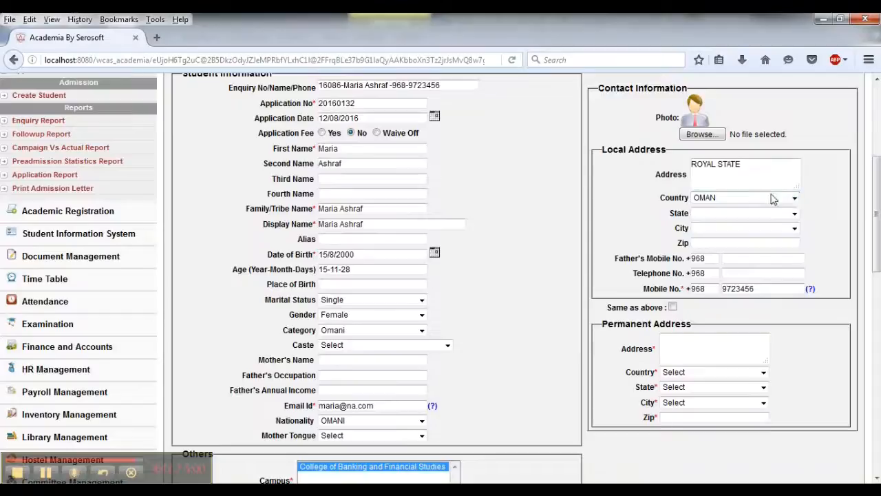
{"action": "left_click", "coordinate": [791, 198]}
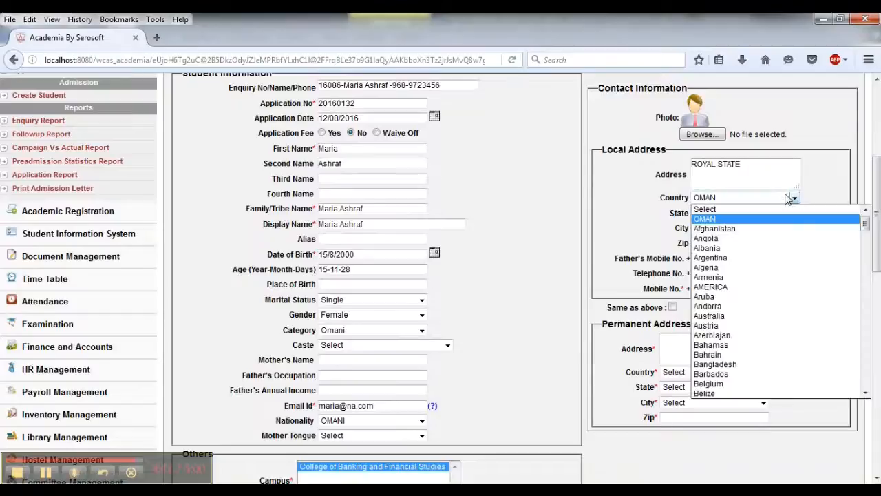
{"action": "left_click", "coordinate": [735, 219]}
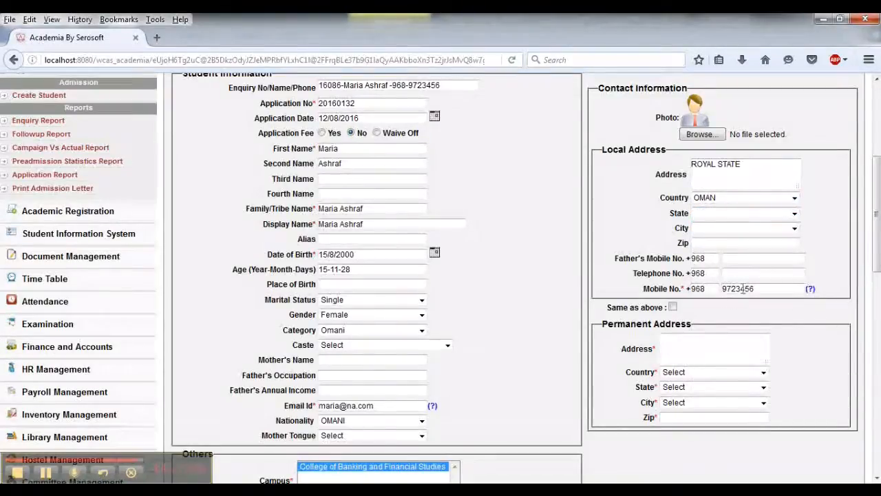
{"action": "left_click_drag", "start_coordinate": [877, 232], "coordinate": [877, 270]}
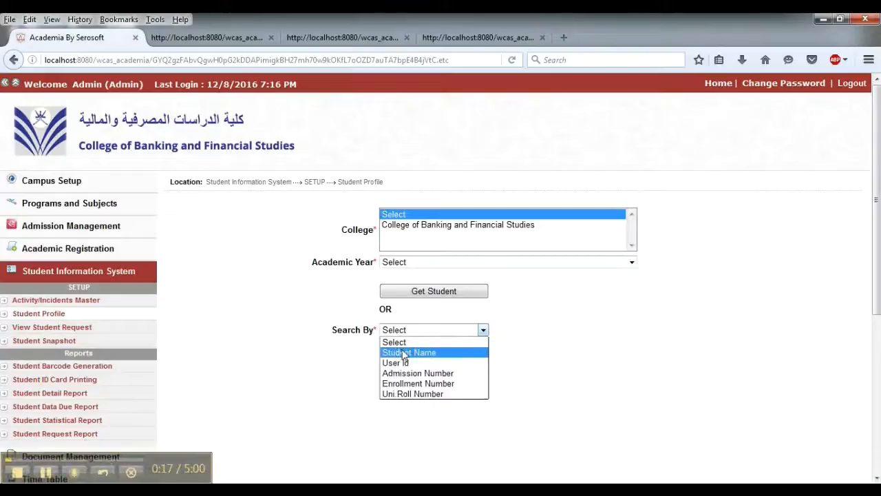
- Search student profiles by student name and open the matching MBA student's profile
{"action": "left_click", "coordinate": [406, 351]}
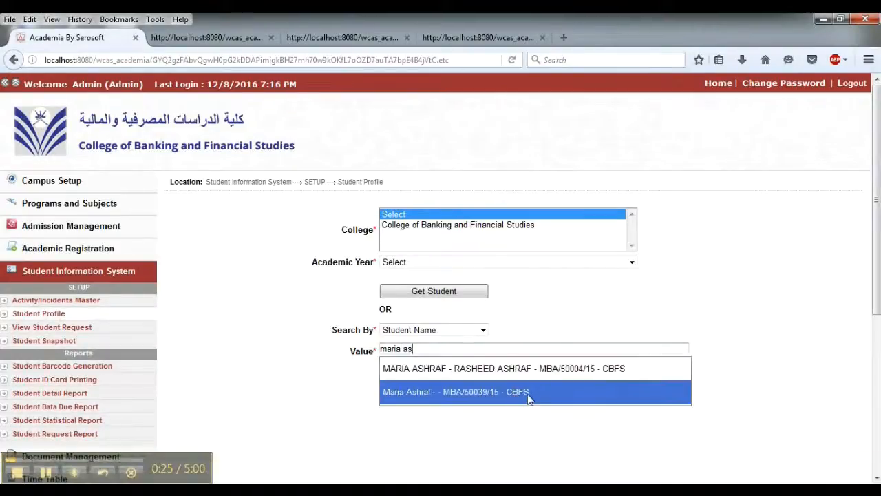
{"action": "left_click", "coordinate": [529, 392]}
{"action": "left_click", "coordinate": [420, 369]}
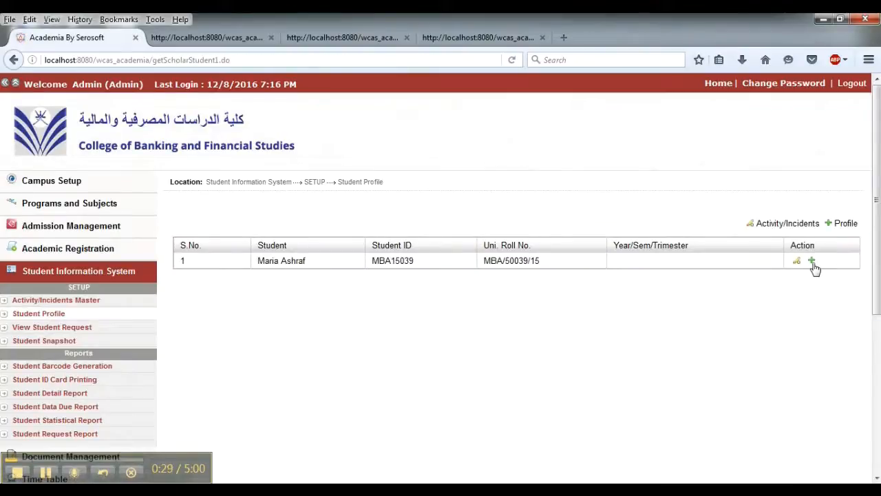
{"action": "left_click", "coordinate": [812, 262]}
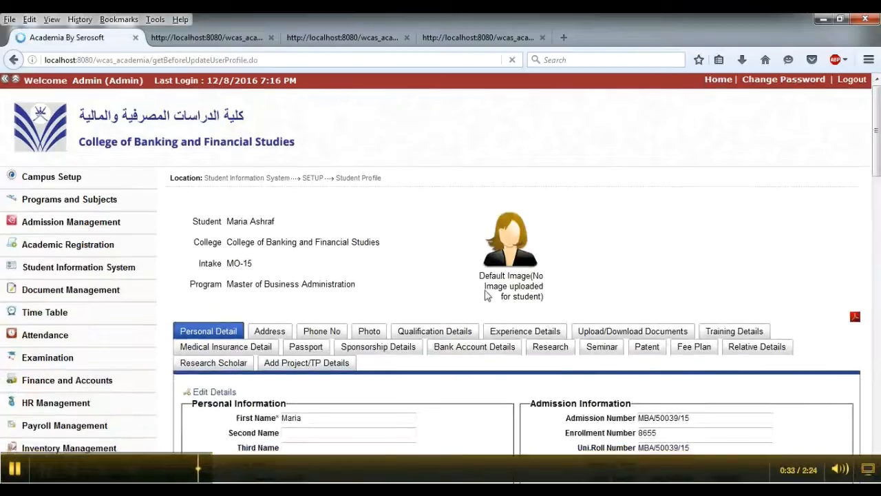
- Scroll through the Personal Detail tab to review the student's personal, guardian and visa information
{"action": "scroll", "coordinate": [473, 324], "scroll_direction": "down", "scroll_amount": 3}
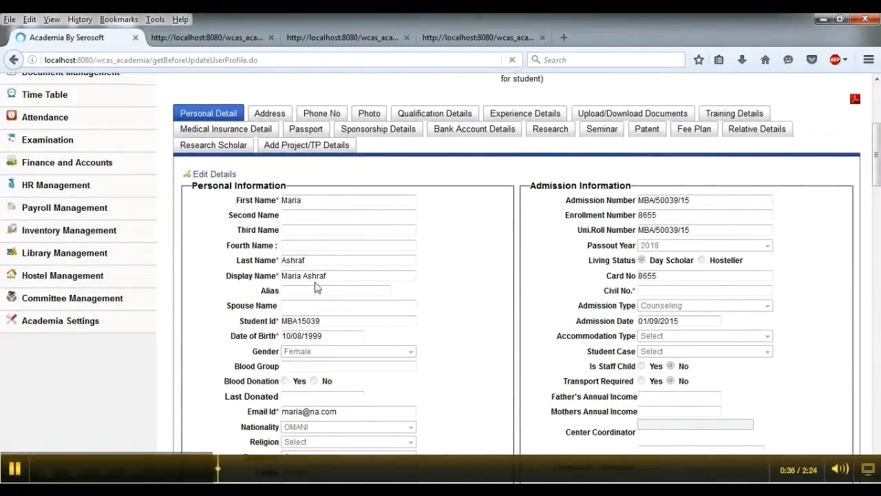
{"action": "scroll", "coordinate": [234, 310], "scroll_direction": "down", "scroll_amount": 3}
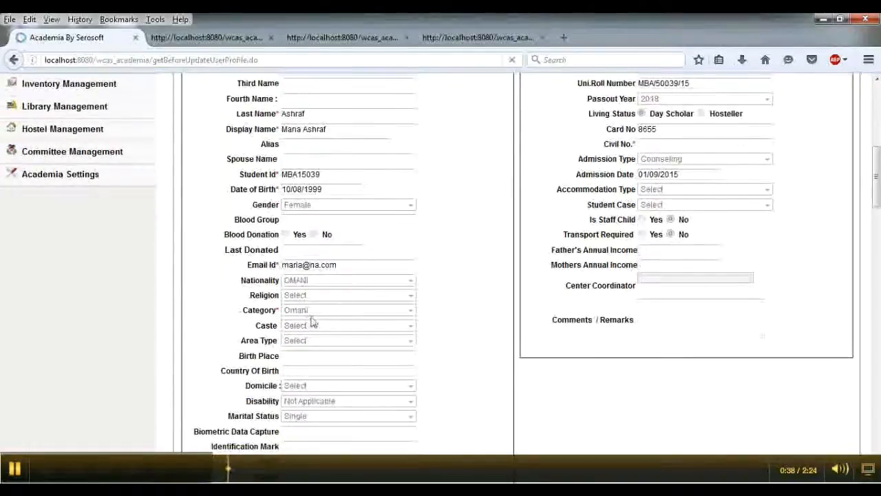
{"action": "scroll", "coordinate": [310, 321], "scroll_direction": "down", "scroll_amount": 3}
{"action": "scroll", "coordinate": [296, 296], "scroll_direction": "down", "scroll_amount": 7}
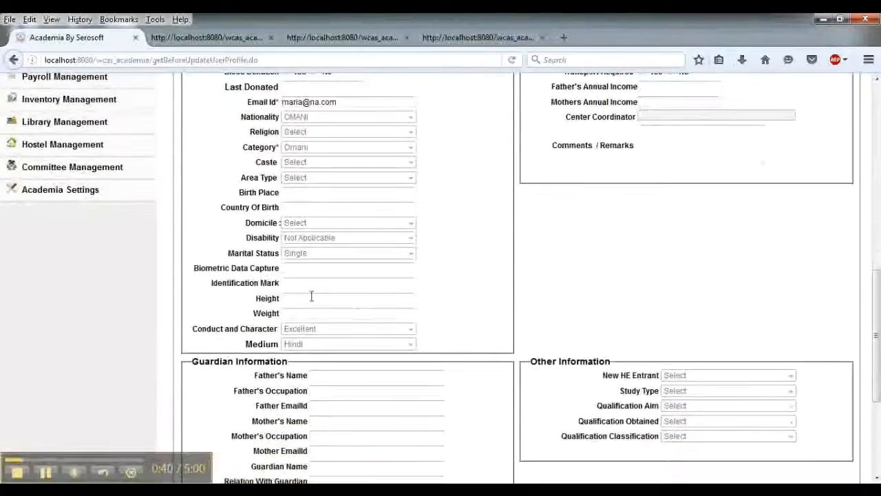
{"action": "scroll", "coordinate": [371, 307], "scroll_direction": "up", "scroll_amount": 6}
{"action": "scroll", "coordinate": [372, 307], "scroll_direction": "down", "scroll_amount": 6}
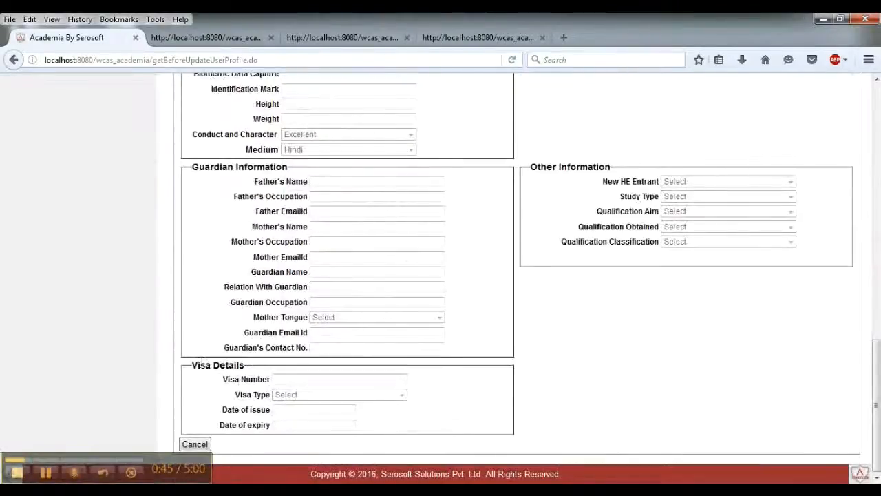
{"action": "left_click_drag", "start_coordinate": [195, 371], "coordinate": [232, 368]}
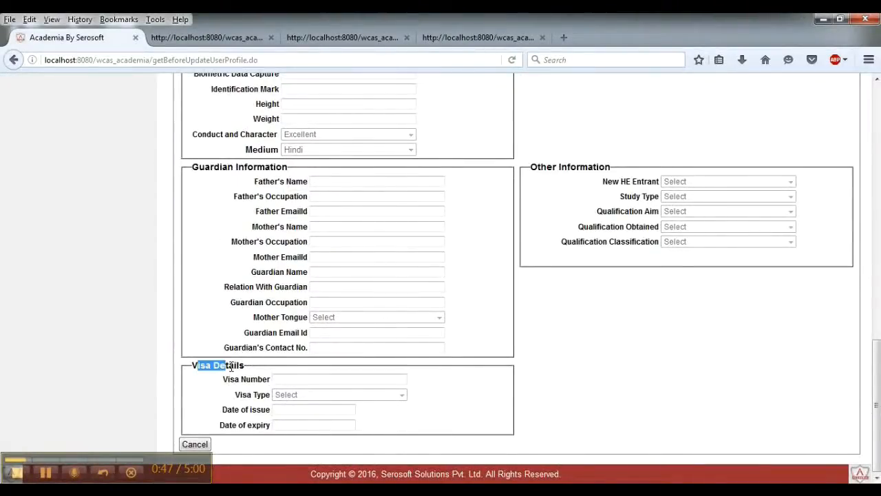
{"action": "scroll", "coordinate": [364, 372], "scroll_direction": "up", "scroll_amount": 15}
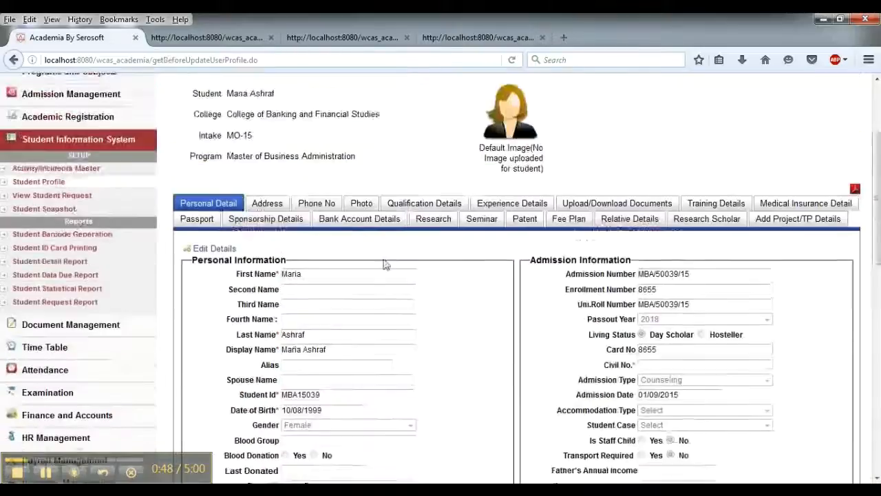
- Browse the profile's Address, Phone No, Photo, Experience Details and Training Details tabs
{"action": "left_click", "coordinate": [270, 214]}
{"action": "scroll", "coordinate": [333, 220], "scroll_direction": "down", "scroll_amount": 4}
{"action": "scroll", "coordinate": [331, 231], "scroll_direction": "up", "scroll_amount": 4}
{"action": "left_click", "coordinate": [329, 234]}
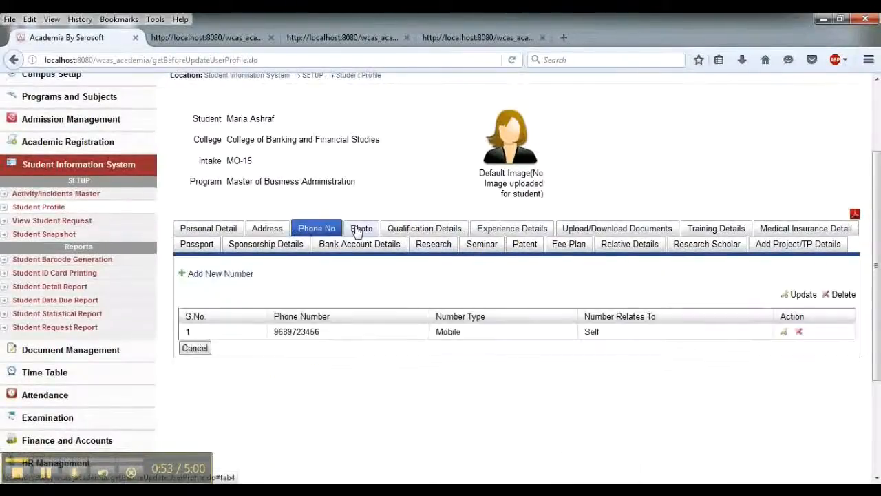
{"action": "left_click", "coordinate": [362, 230]}
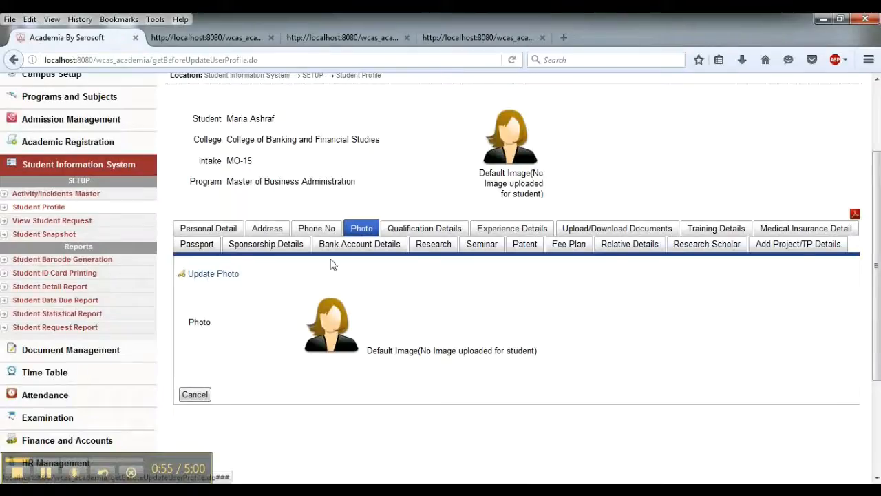
{"action": "left_click", "coordinate": [417, 231]}
{"action": "left_click", "coordinate": [513, 232]}
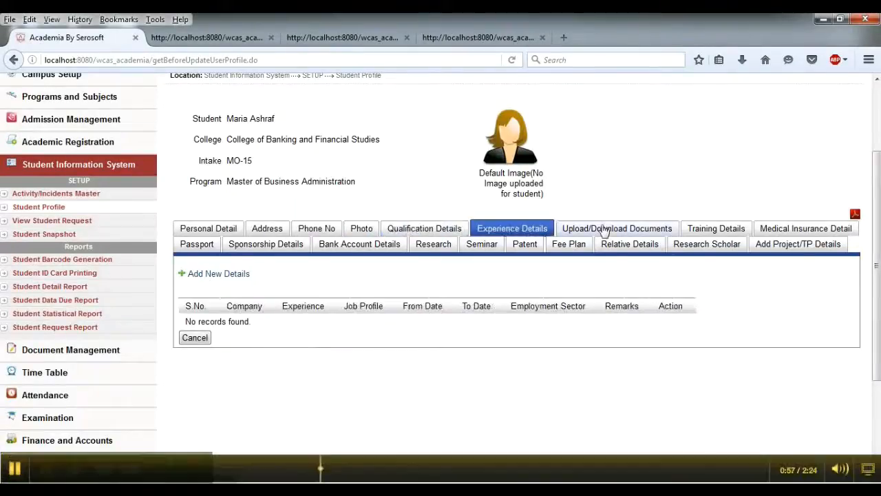
{"action": "left_click", "coordinate": [604, 233]}
{"action": "left_click", "coordinate": [742, 233]}
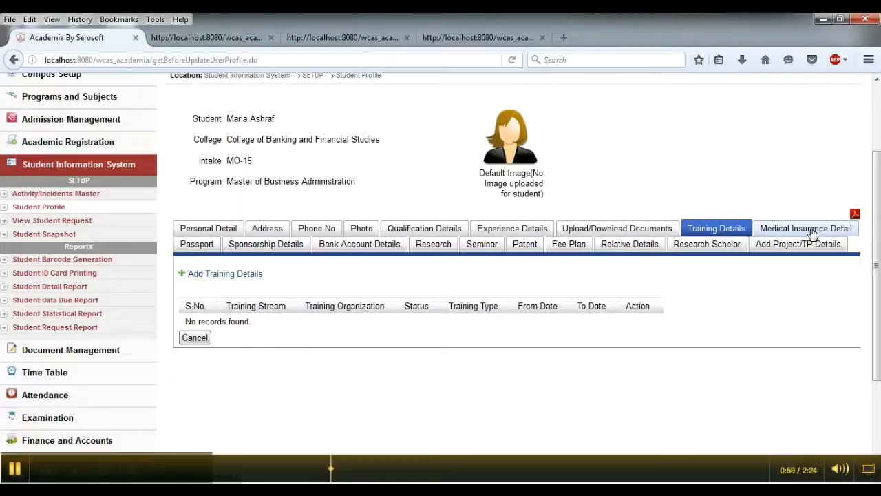
- Browse the profile's Medical Insurance Detail and Sponsorship Details tabs
{"action": "left_click", "coordinate": [812, 233]}
{"action": "left_click", "coordinate": [244, 245]}
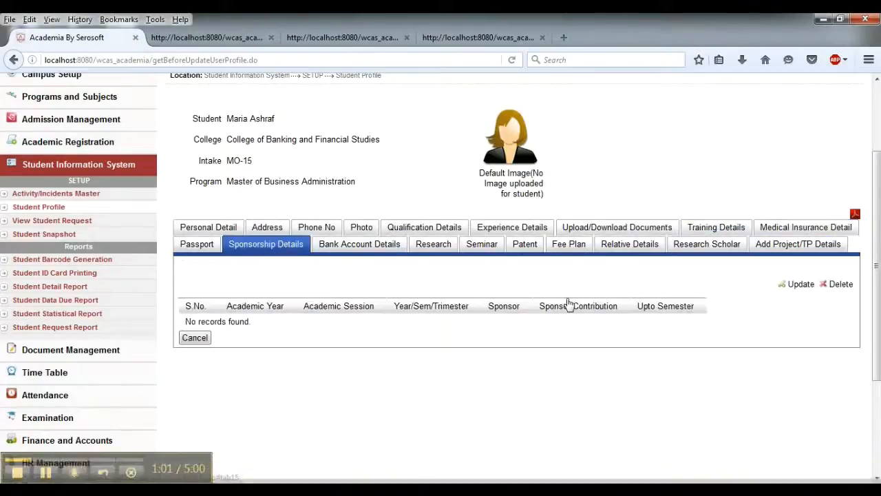
{"action": "scroll", "coordinate": [571, 305], "scroll_direction": "down", "scroll_amount": 3}
{"action": "scroll", "coordinate": [580, 298], "scroll_direction": "up", "scroll_amount": 3}
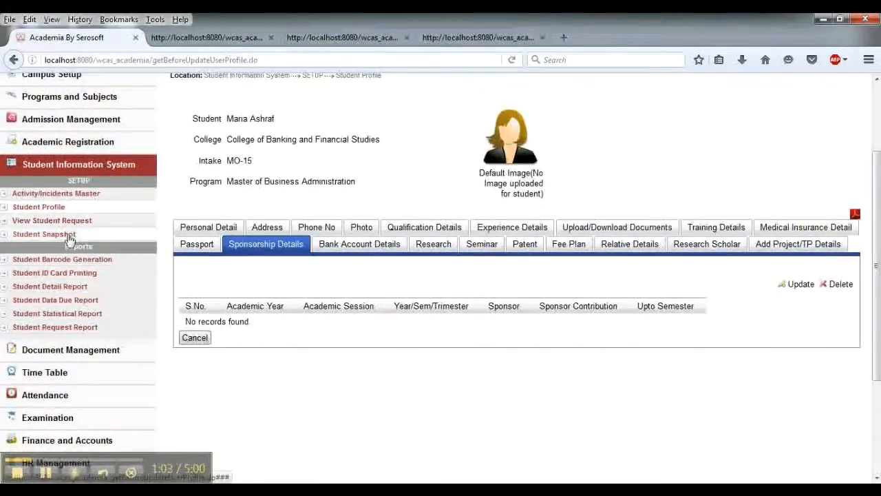
- Open Student ID Card Printing, search by student name and load the MBA student's record
{"action": "left_click", "coordinate": [46, 475]}
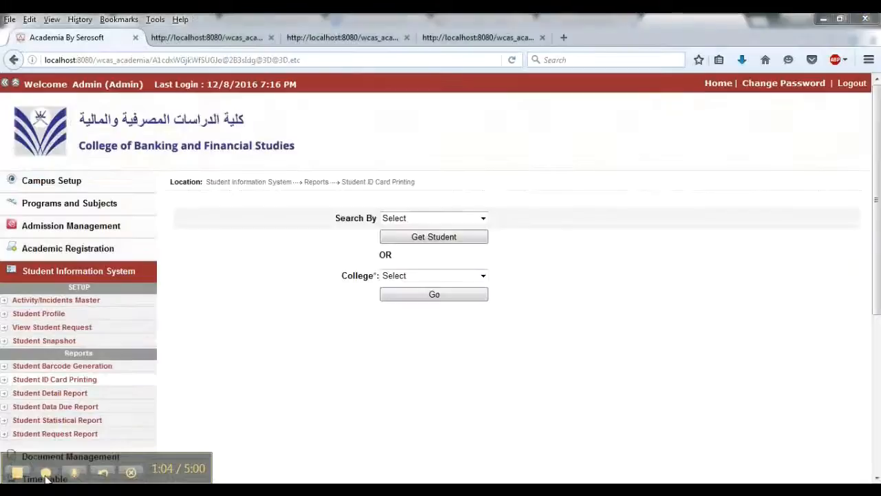
{"action": "left_click", "coordinate": [47, 475]}
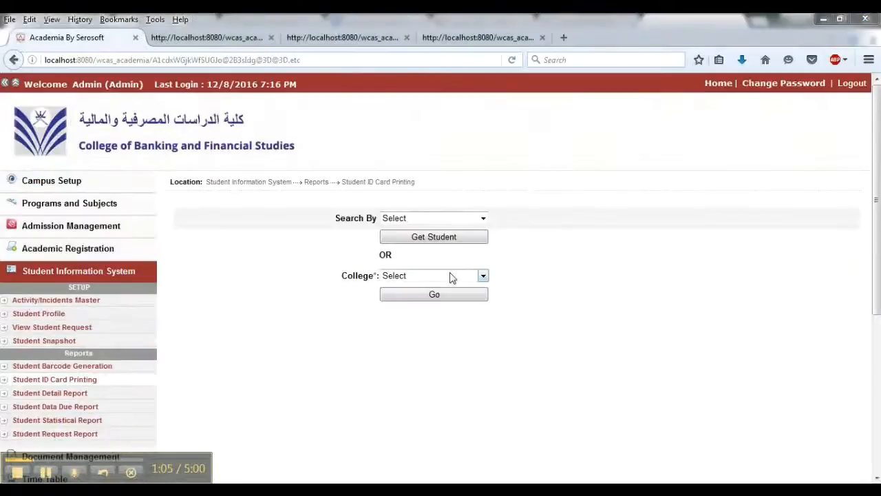
{"action": "left_click", "coordinate": [483, 217]}
{"action": "left_click", "coordinate": [450, 240]}
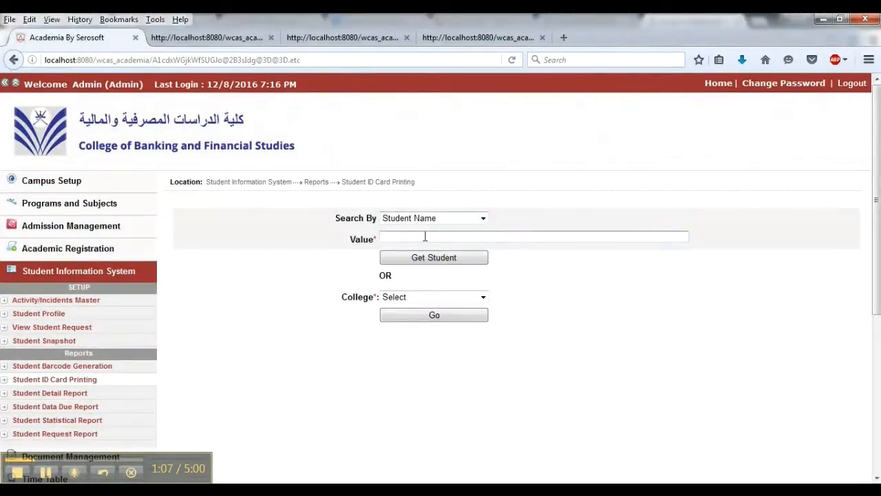
{"action": "left_click", "coordinate": [425, 236]}
{"action": "type", "text": "mari"}
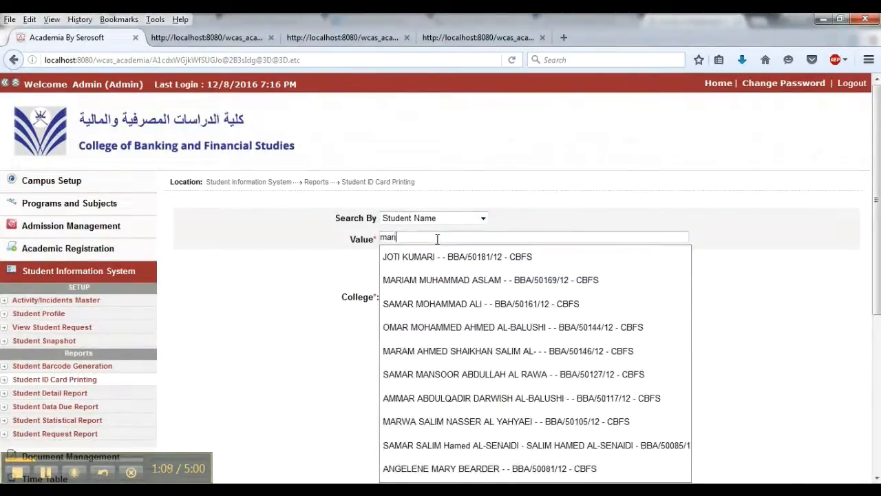
{"action": "type", "text": "a as"}
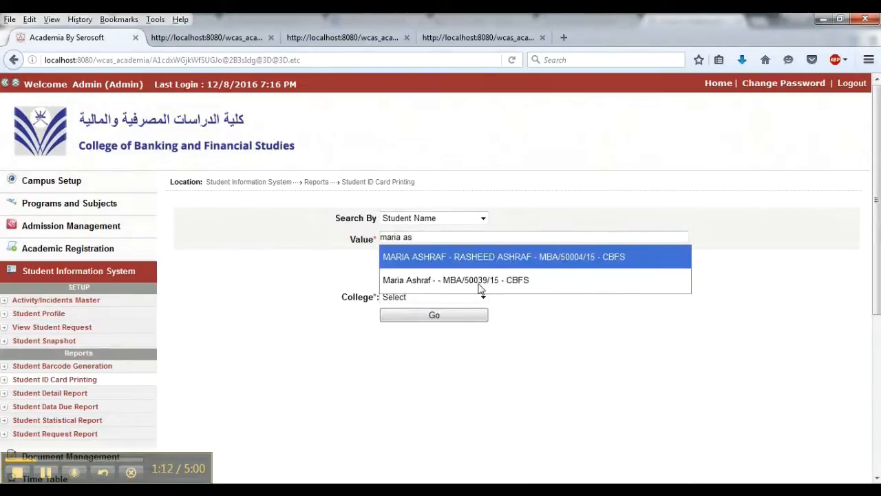
{"action": "left_click", "coordinate": [481, 280]}
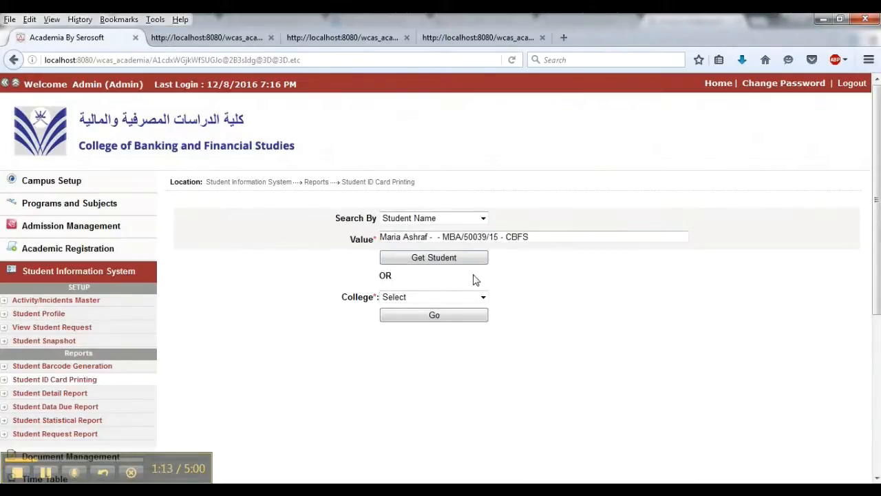
{"action": "left_click", "coordinate": [442, 260]}
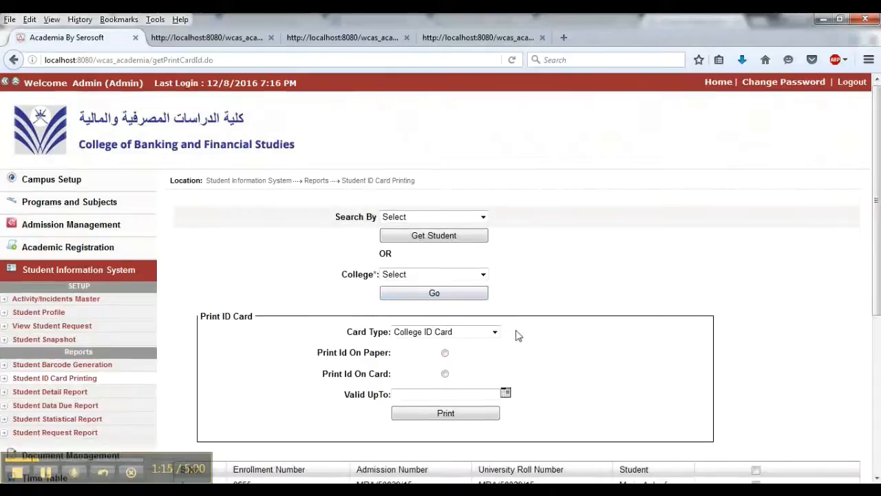
- Set the ID card to print on card with a valid-up-to date of 19/8/2016
{"action": "scroll", "coordinate": [482, 296], "scroll_direction": "down", "scroll_amount": 2}
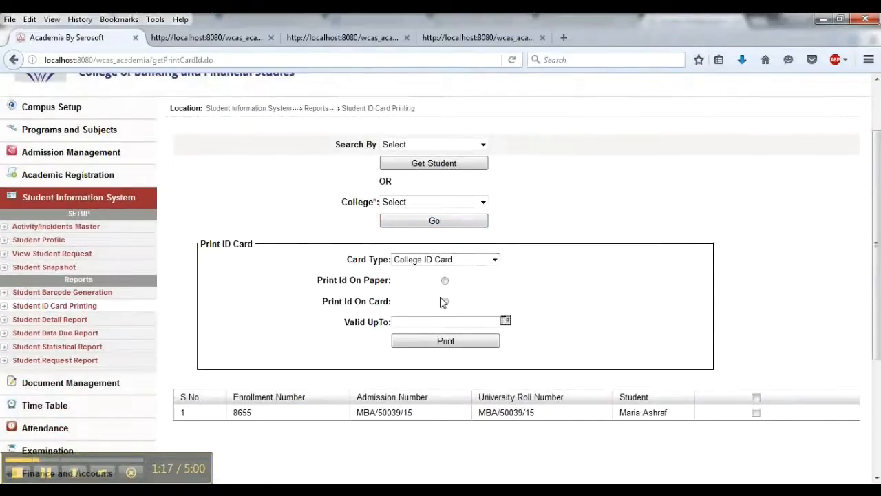
{"action": "left_click", "coordinate": [445, 302]}
{"action": "scroll", "coordinate": [492, 364], "scroll_direction": "down", "scroll_amount": 3}
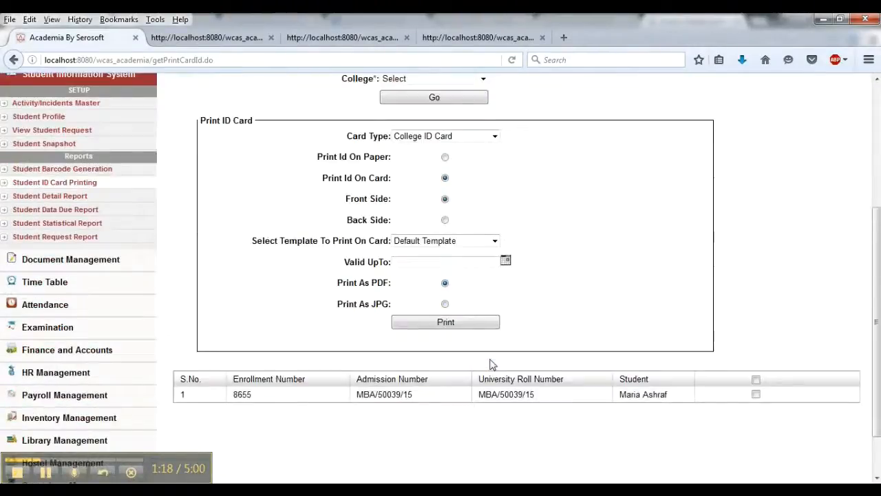
{"action": "left_click", "coordinate": [505, 236]}
{"action": "left_click", "coordinate": [597, 172]}
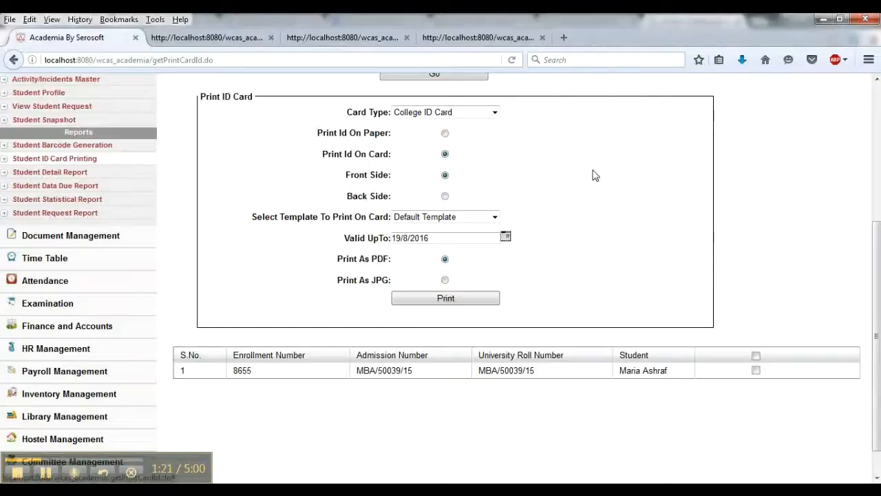
- Print the front-side ID card and choose to open the PDF with Adobe Reader
{"action": "left_click", "coordinate": [466, 304]}
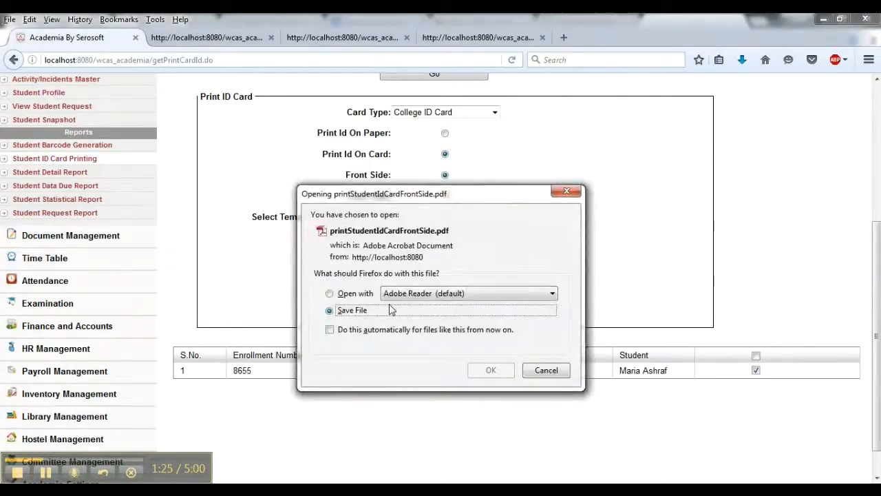
{"action": "left_click", "coordinate": [330, 293]}
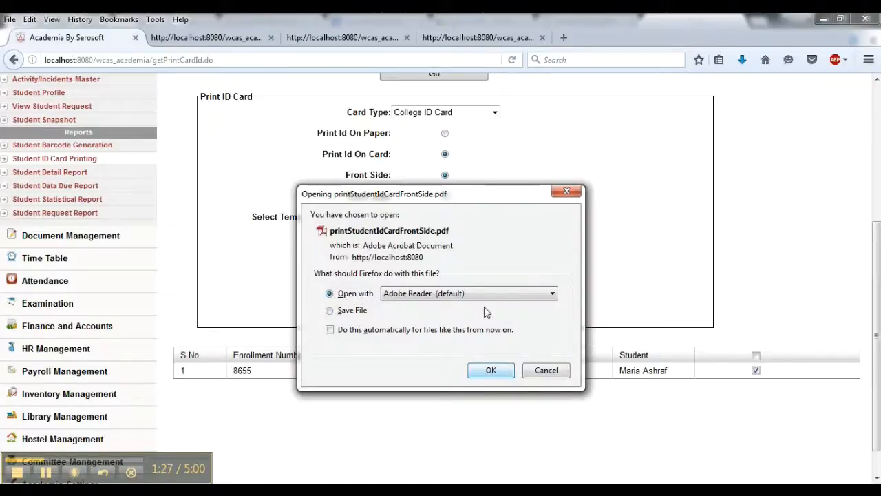
{"action": "key", "text": "Return"}
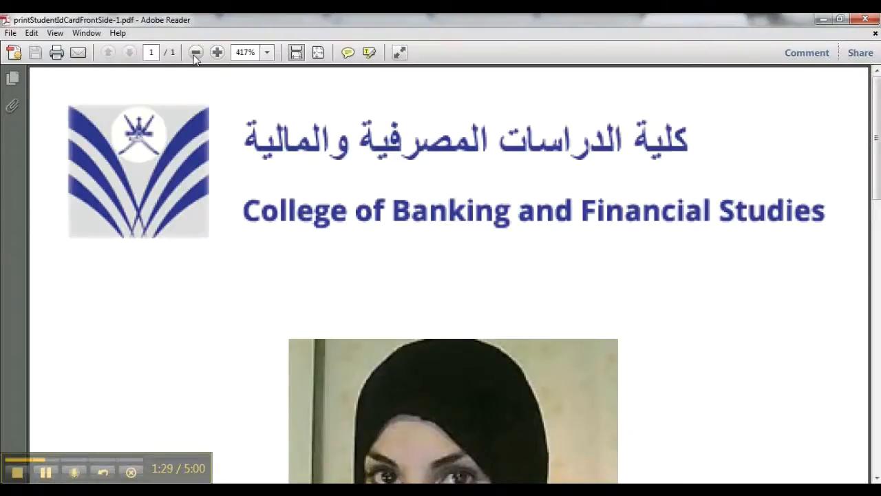
- Zoom the ID card PDF out to 130% to review it, then close the reader
{"action": "left_click", "coordinate": [195, 53]}
{"action": "left_click", "coordinate": [196, 53]}
{"action": "left_click", "coordinate": [196, 53]}
{"action": "left_click", "coordinate": [197, 53]}
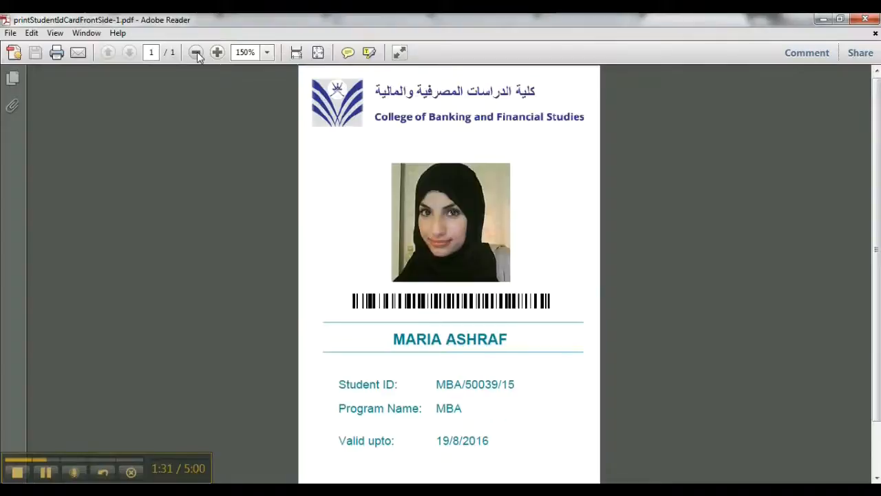
{"action": "left_click", "coordinate": [200, 53]}
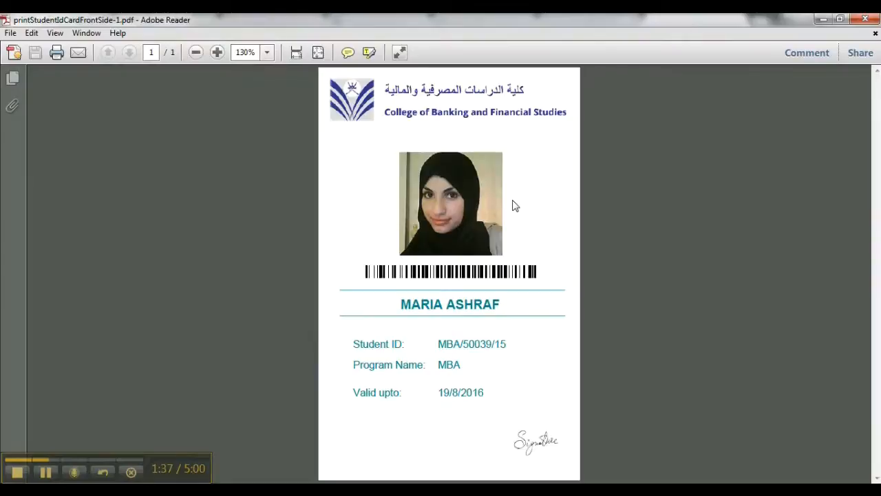
{"action": "left_click", "coordinate": [823, 19]}
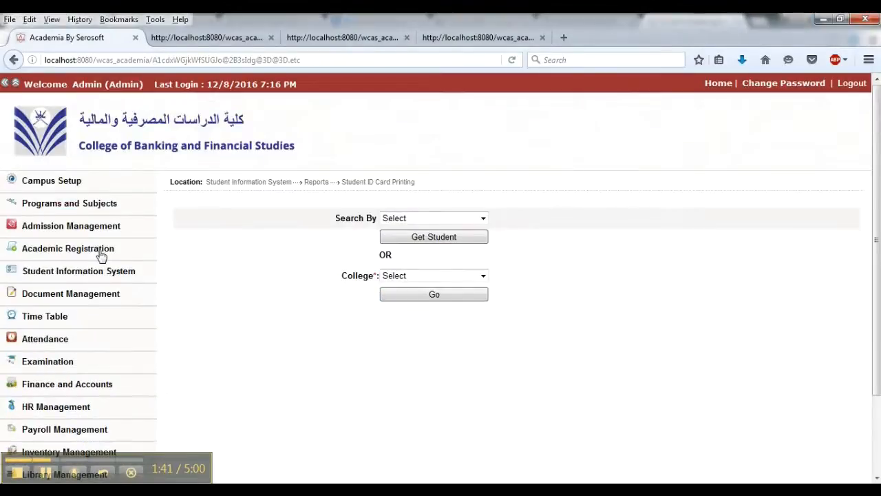
- Open Semester Enrollment-Student Wise and load the MBA student's record by searching the student name
{"action": "left_click", "coordinate": [103, 250]}
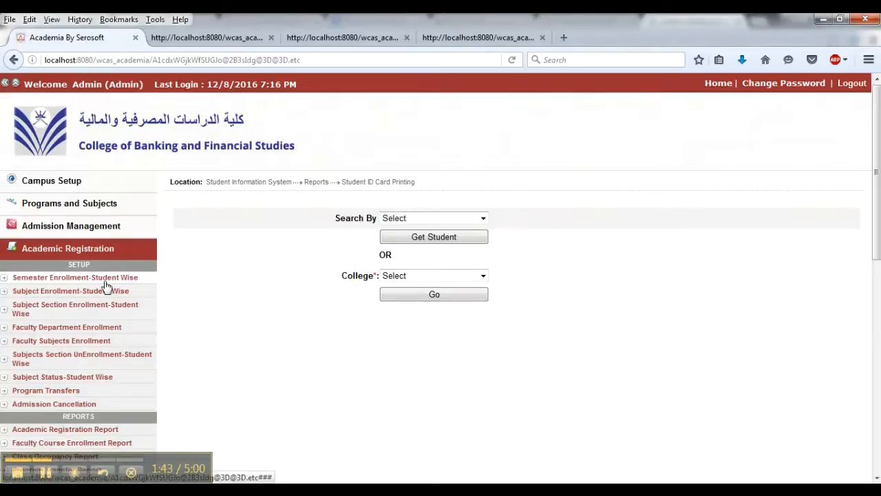
{"action": "left_click", "coordinate": [105, 281]}
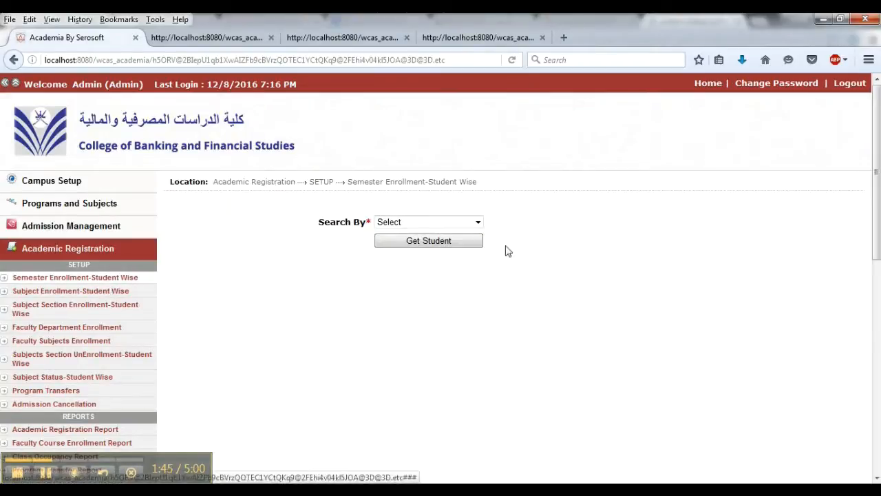
{"action": "left_click", "coordinate": [475, 222]}
{"action": "left_click", "coordinate": [443, 247]}
{"action": "left_click", "coordinate": [435, 241]}
{"action": "type", "text": "ma"}
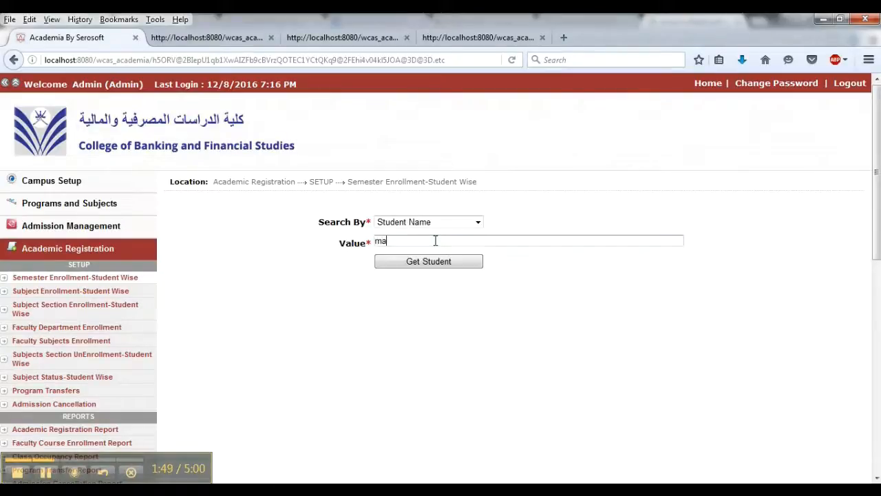
{"action": "type", "text": "ria"}
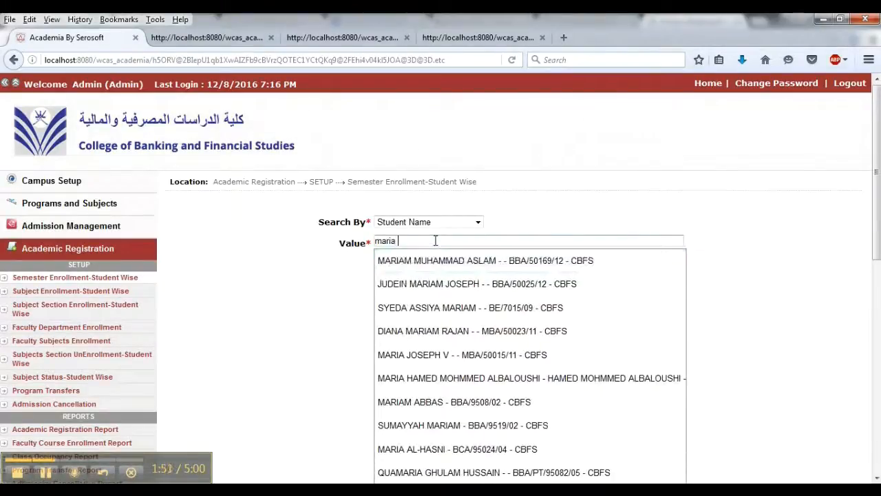
{"action": "type", "text": " as"}
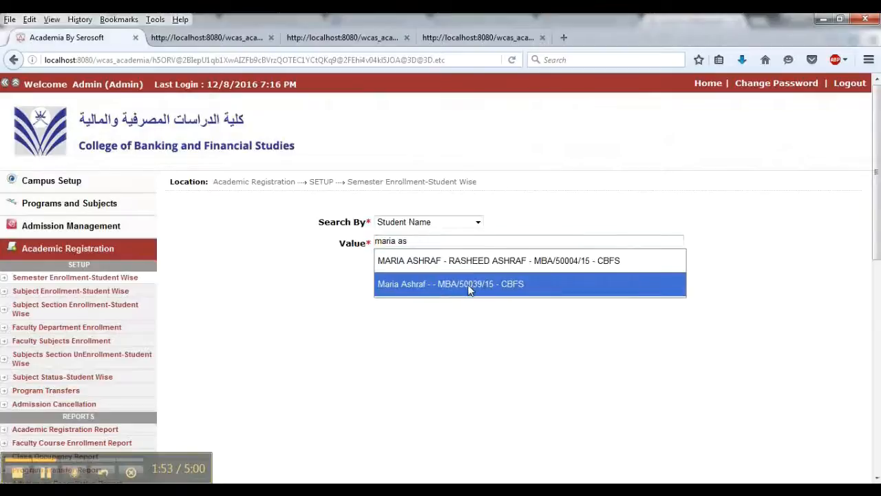
{"action": "left_click", "coordinate": [472, 284]}
{"action": "left_click", "coordinate": [399, 262]}
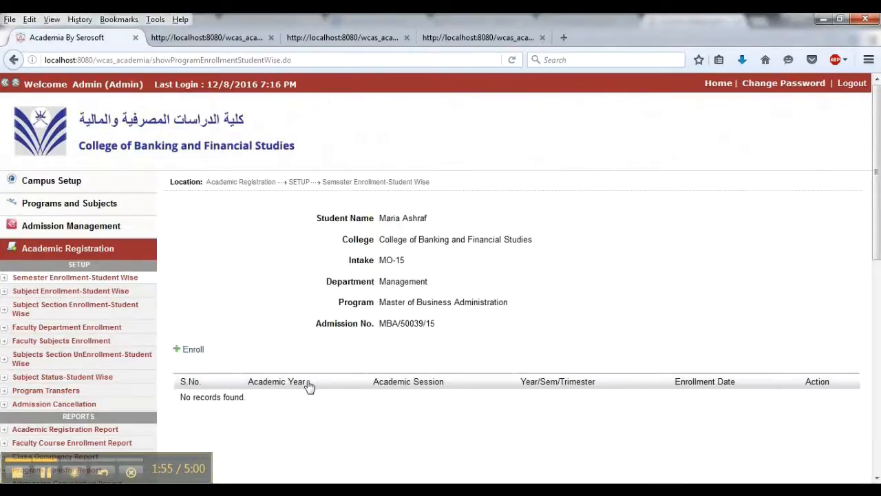
- Enroll the student for academic year 2015-2016, session MO/15, FIRST Semester and submit
{"action": "left_click", "coordinate": [193, 350]}
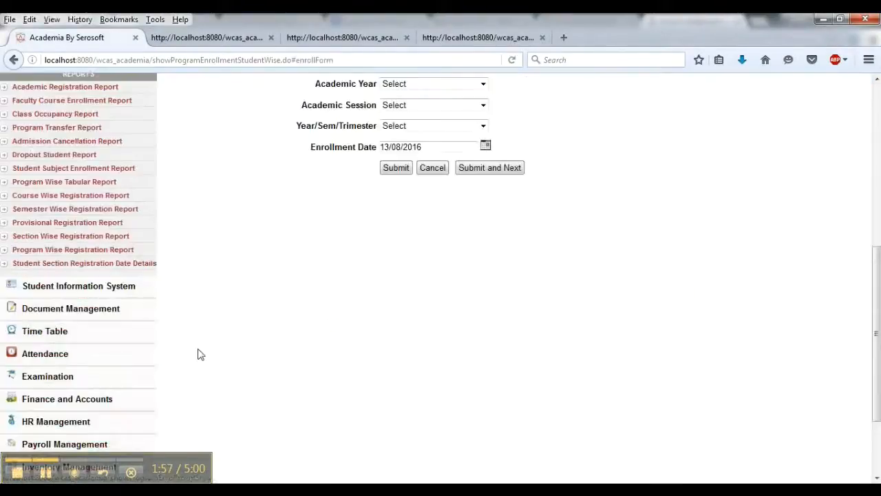
{"action": "scroll", "coordinate": [452, 307], "scroll_direction": "up", "scroll_amount": 2}
{"action": "left_click", "coordinate": [451, 157]}
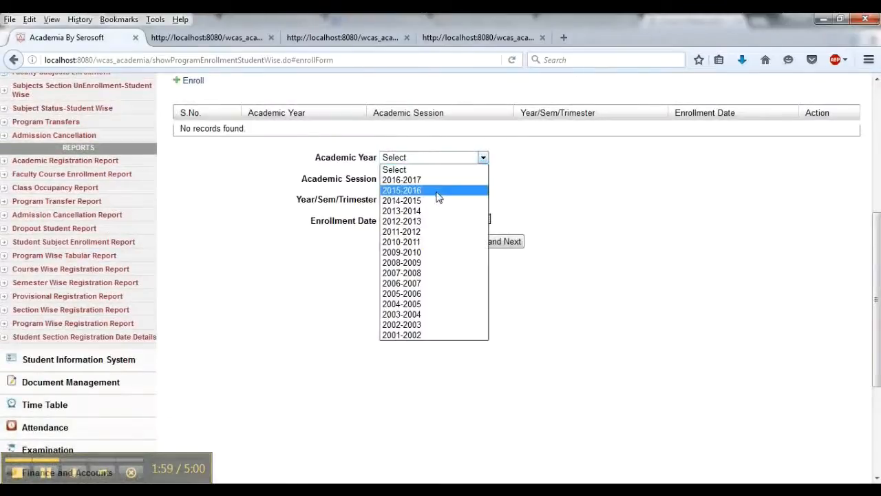
{"action": "left_click", "coordinate": [429, 193]}
{"action": "left_click", "coordinate": [429, 180]}
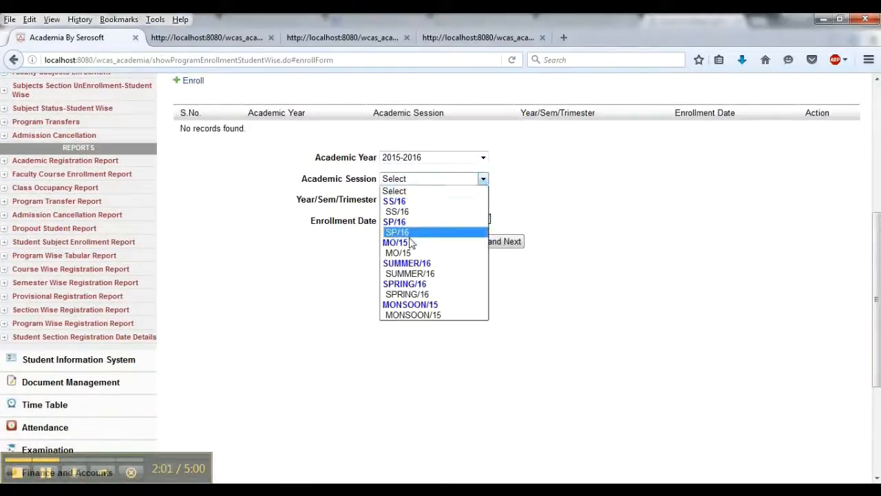
{"action": "left_click", "coordinate": [406, 254]}
{"action": "left_click", "coordinate": [411, 199]}
{"action": "left_click", "coordinate": [417, 223]}
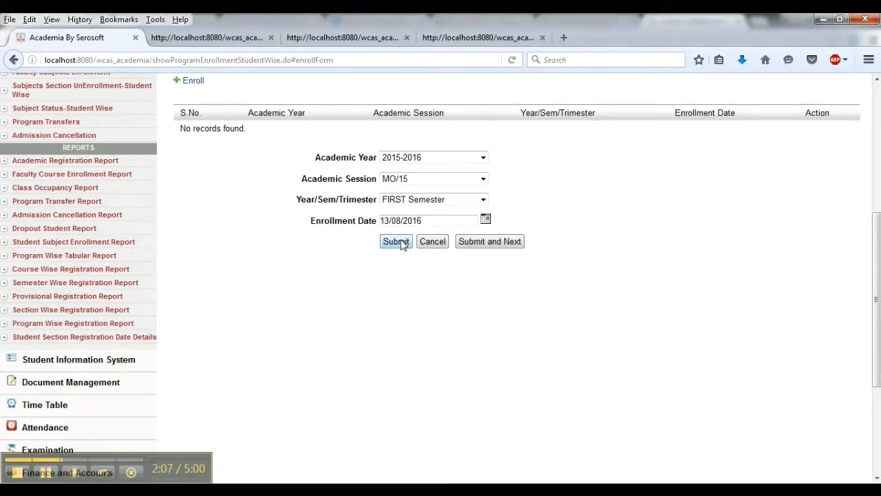
{"action": "left_click", "coordinate": [402, 242]}
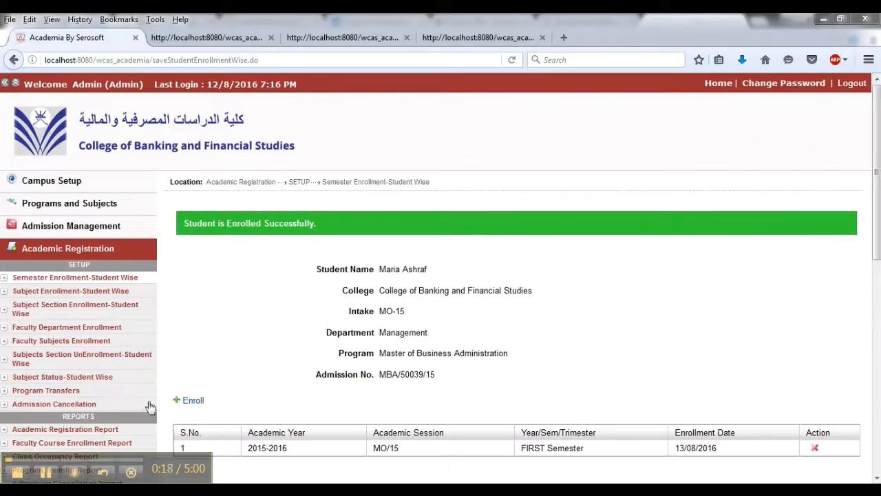
- Search student invoices by student name and load the MBA student's invoices
{"action": "left_click", "coordinate": [45, 472]}
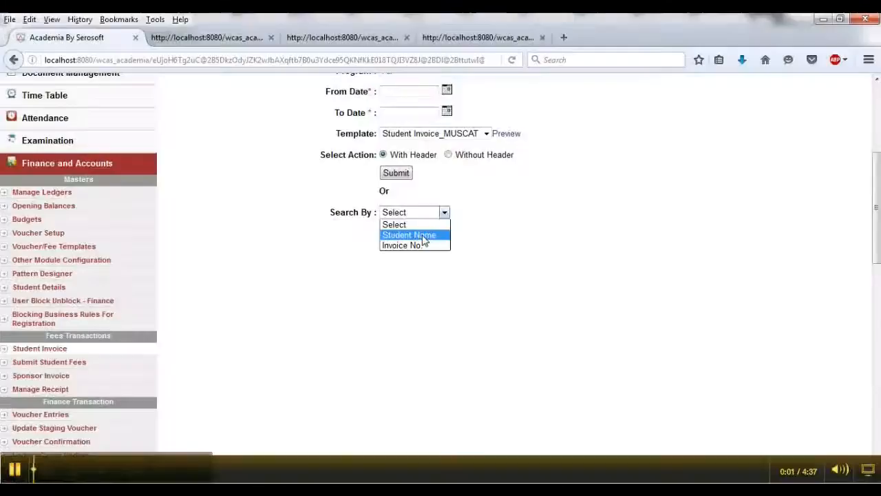
{"action": "left_click", "coordinate": [423, 236]}
{"action": "left_click", "coordinate": [406, 234]}
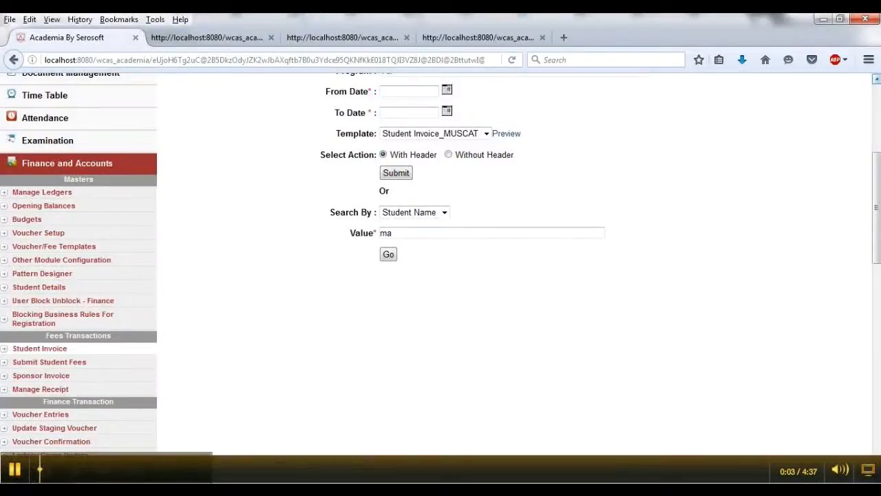
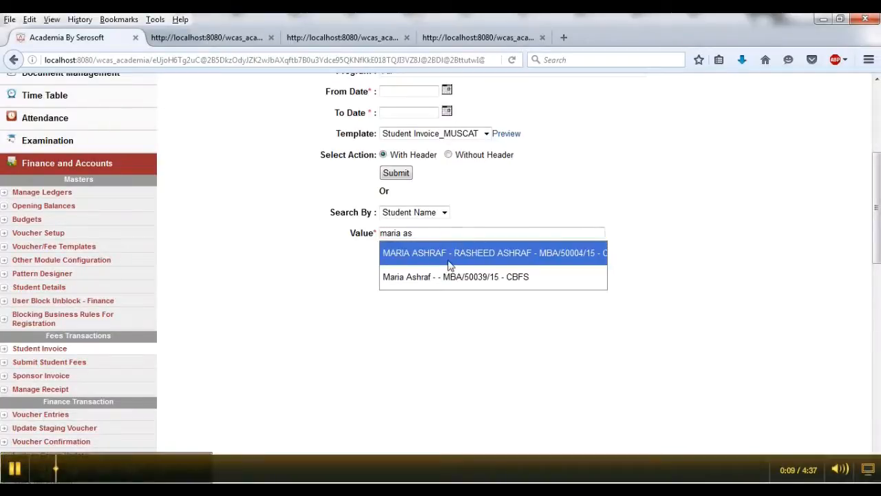
{"action": "left_click", "coordinate": [448, 278]}
{"action": "left_click", "coordinate": [389, 254]}
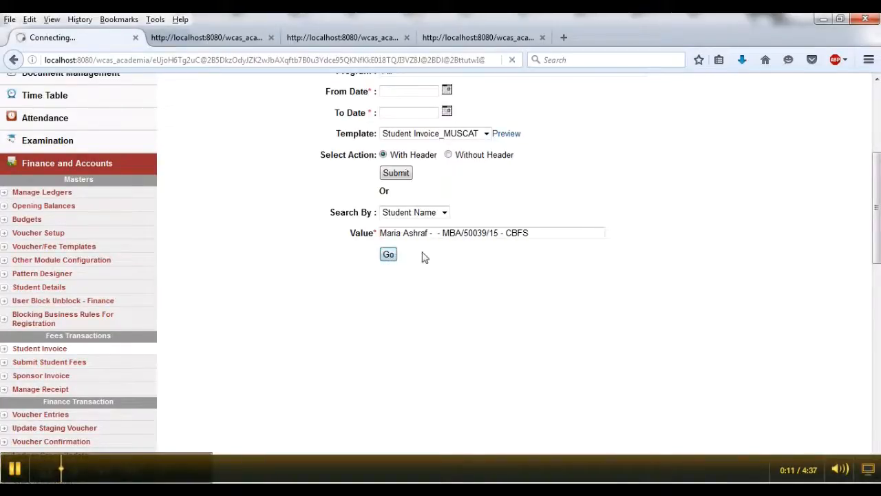
- Print the student's invoice and open the PDF with Adobe Reader
{"action": "scroll", "coordinate": [548, 259], "scroll_direction": "down", "scroll_amount": 4}
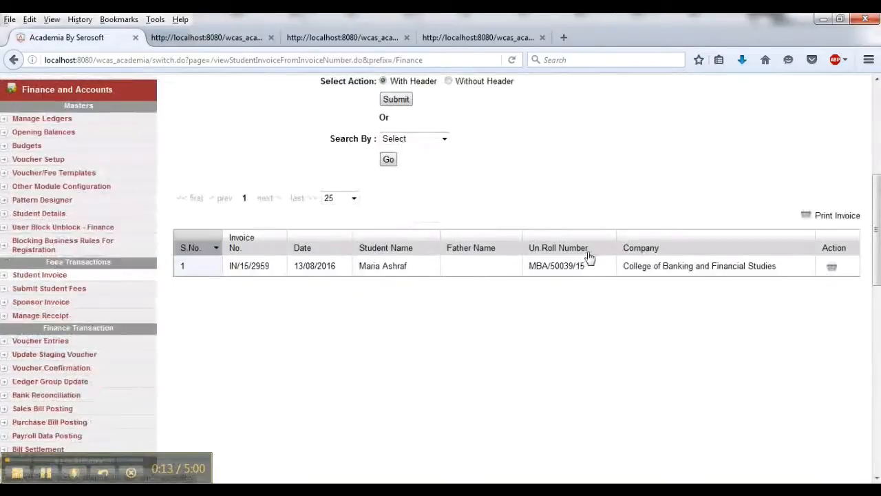
{"action": "left_click", "coordinate": [832, 270]}
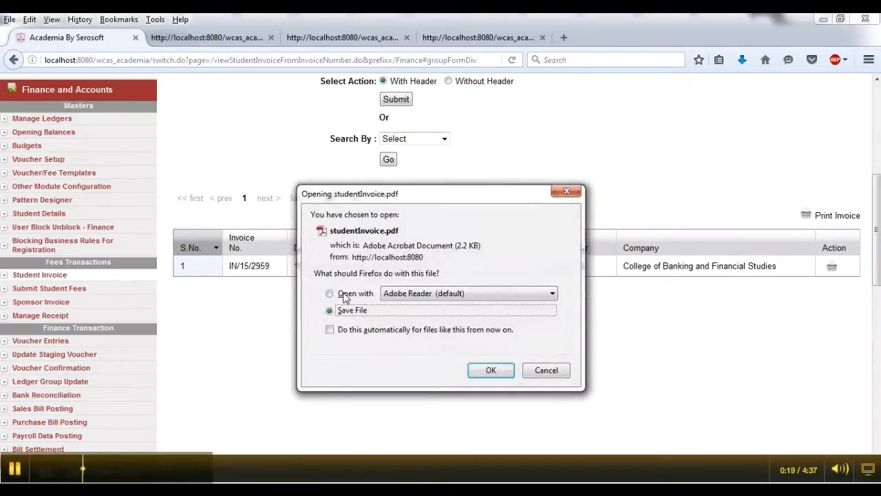
{"action": "left_click", "coordinate": [346, 296]}
{"action": "left_click", "coordinate": [497, 369]}
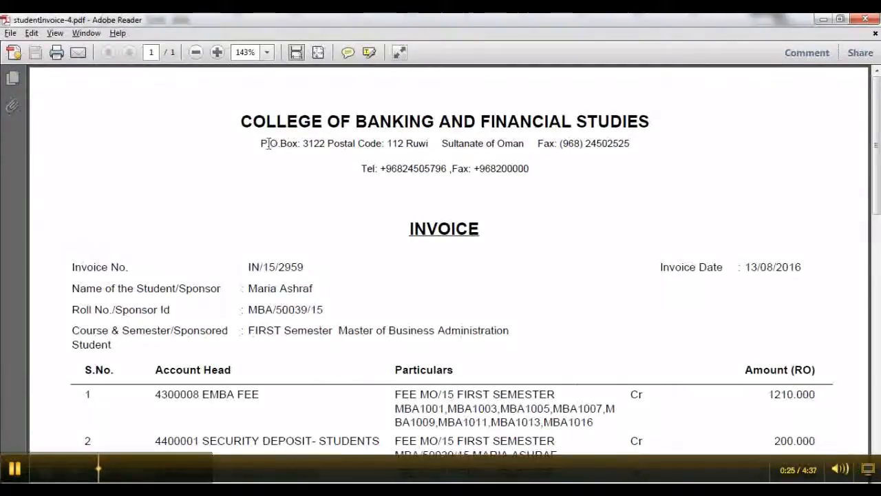
- Scroll through the invoice PDF to review its student details, fee lines and total
{"action": "scroll", "coordinate": [337, 208], "scroll_direction": "down", "scroll_amount": 1}
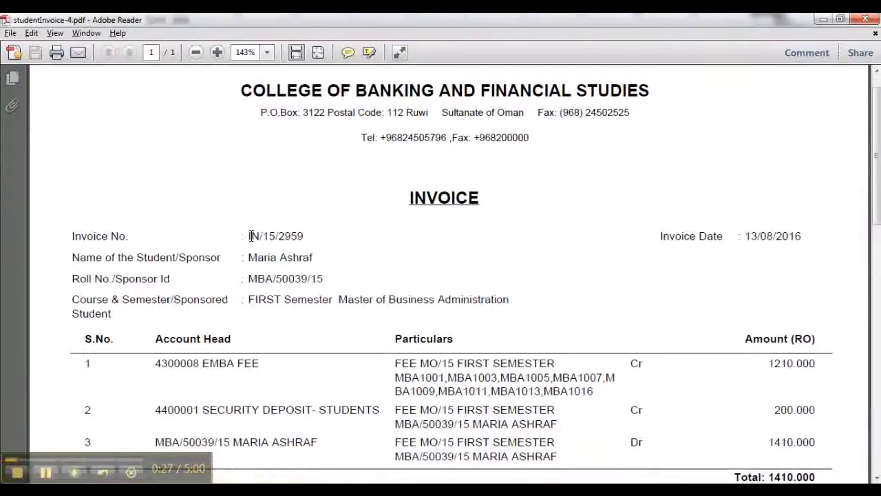
{"action": "scroll", "coordinate": [324, 240], "scroll_direction": "down", "scroll_amount": 1}
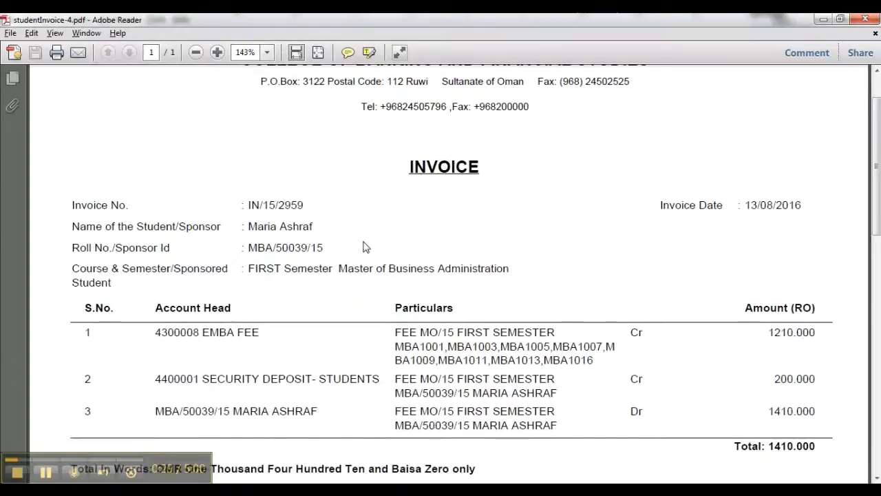
{"action": "left_click", "coordinate": [251, 227]}
{"action": "scroll", "coordinate": [357, 225], "scroll_direction": "down", "scroll_amount": 1}
{"action": "scroll", "coordinate": [434, 213], "scroll_direction": "down", "scroll_amount": 1}
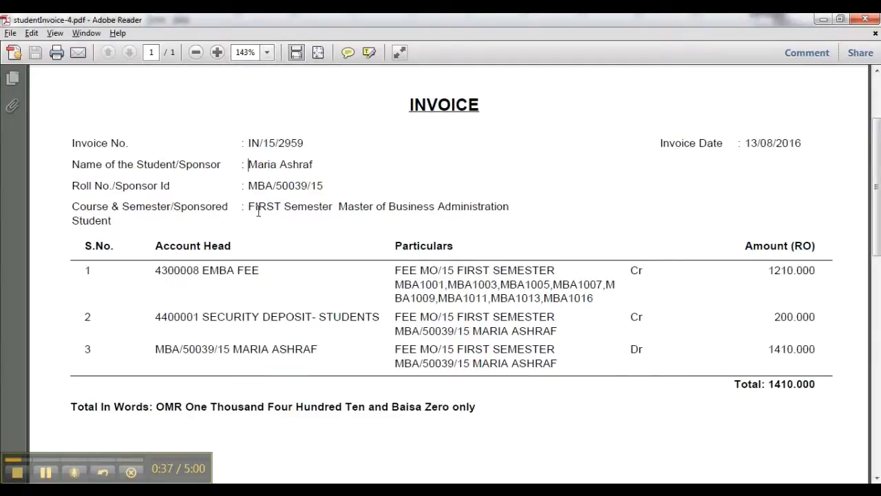
{"action": "scroll", "coordinate": [268, 210], "scroll_direction": "down", "scroll_amount": 1}
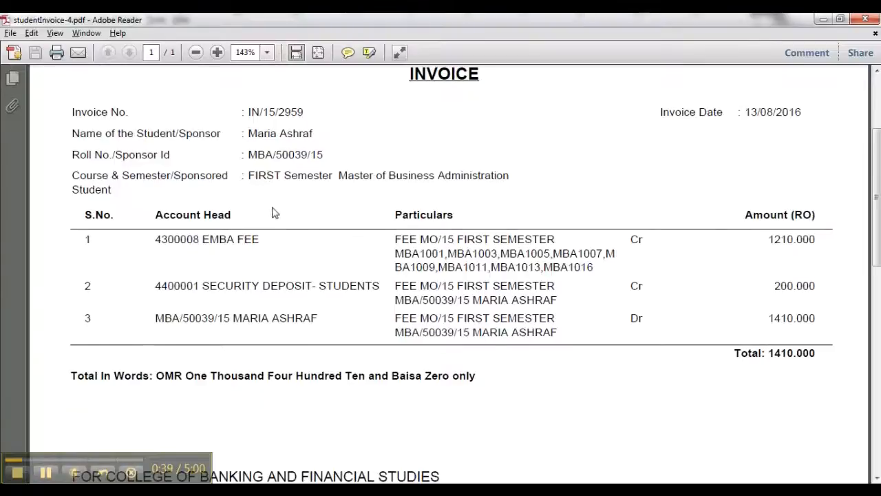
{"action": "scroll", "coordinate": [344, 194], "scroll_direction": "down", "scroll_amount": 1}
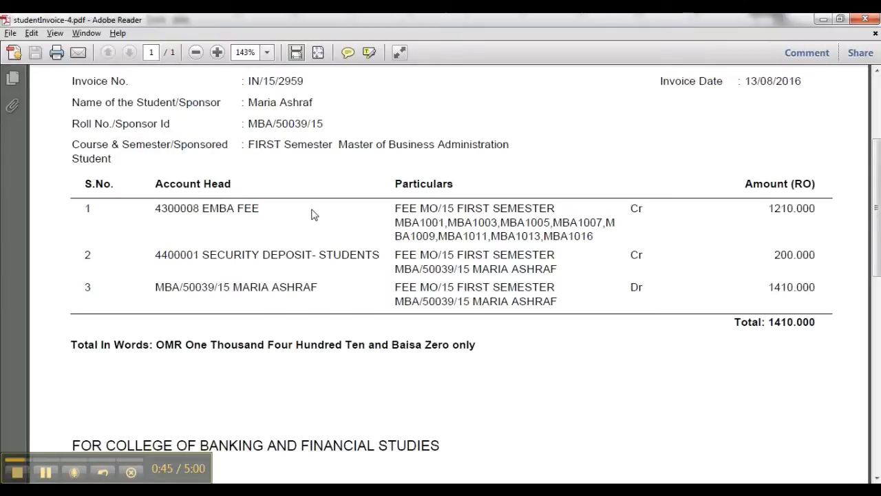
{"action": "scroll", "coordinate": [332, 211], "scroll_direction": "down", "scroll_amount": 1}
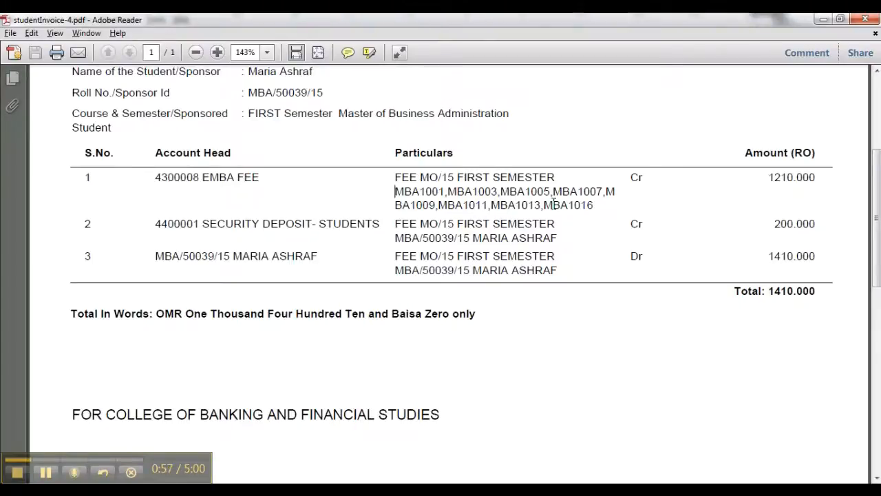
{"action": "scroll", "coordinate": [553, 204], "scroll_direction": "down", "scroll_amount": 1}
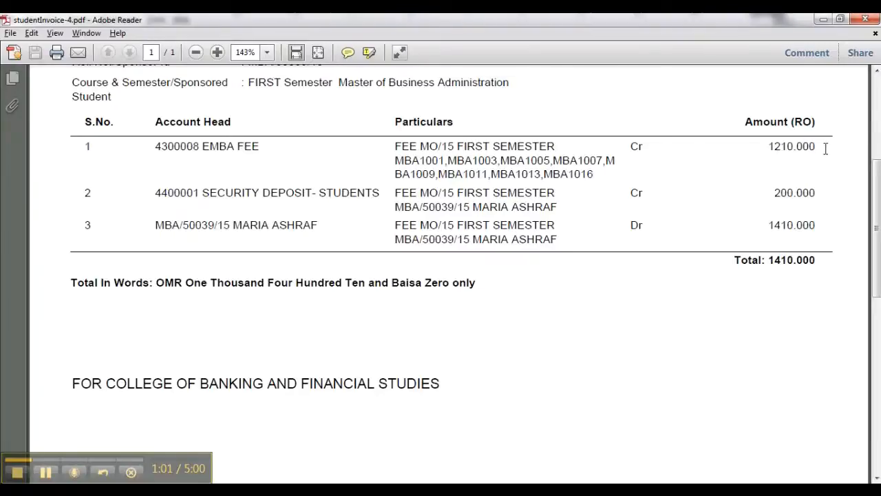
{"action": "scroll", "coordinate": [786, 174], "scroll_direction": "down", "scroll_amount": 1}
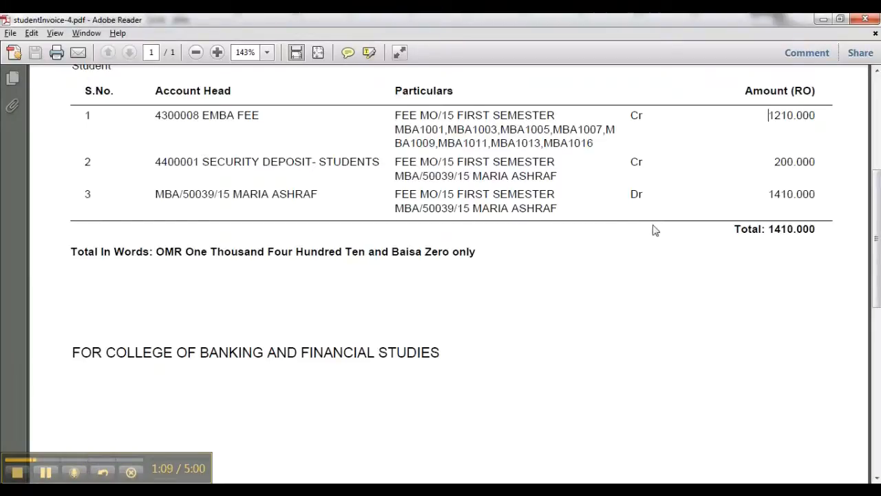
{"action": "scroll", "coordinate": [656, 232], "scroll_direction": "down", "scroll_amount": 1}
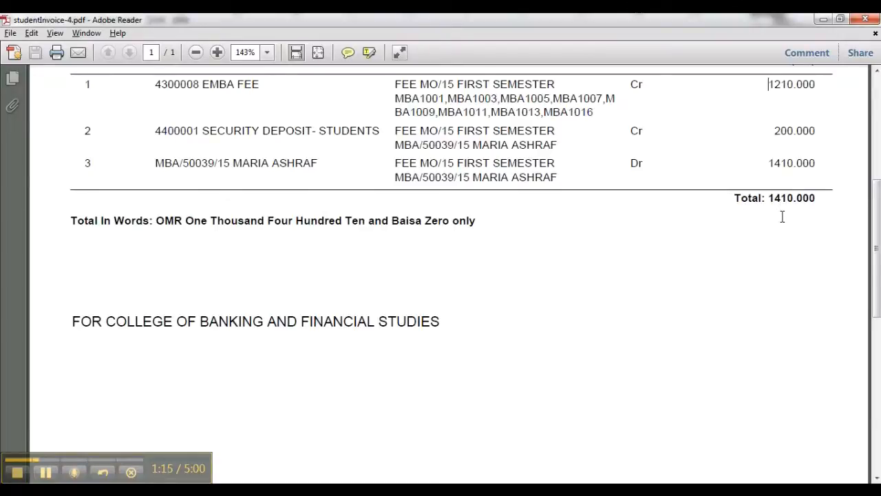
{"action": "scroll", "coordinate": [738, 231], "scroll_direction": "down", "scroll_amount": 3}
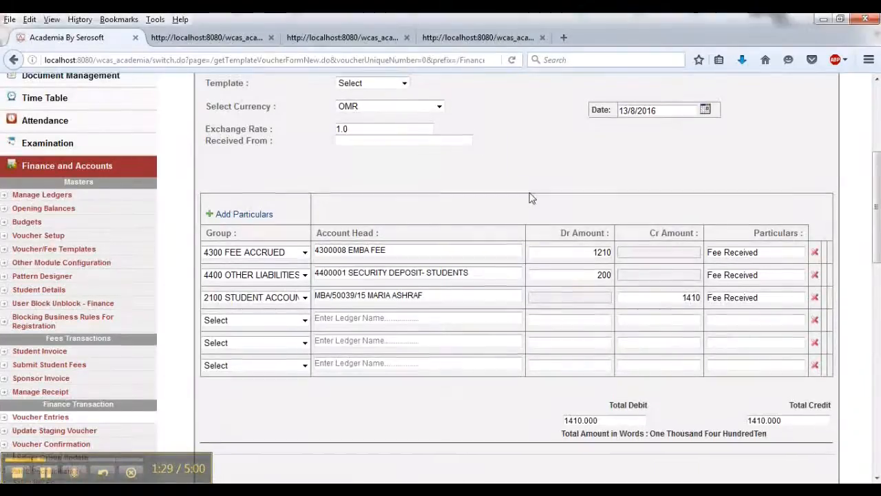
- Submit the Cash Receipt voucher carrying the student's EMBA fee, security deposit and student account lines
{"action": "scroll", "coordinate": [529, 197], "scroll_direction": "up", "scroll_amount": 4}
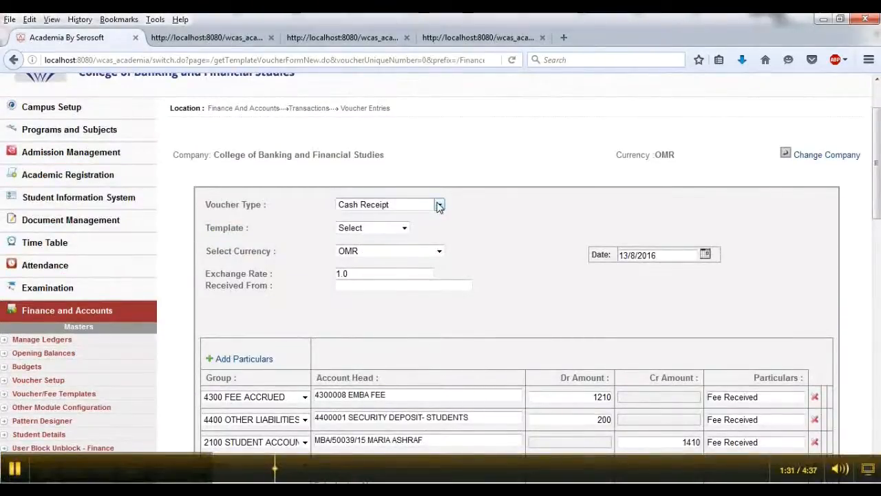
{"action": "left_click", "coordinate": [439, 205]}
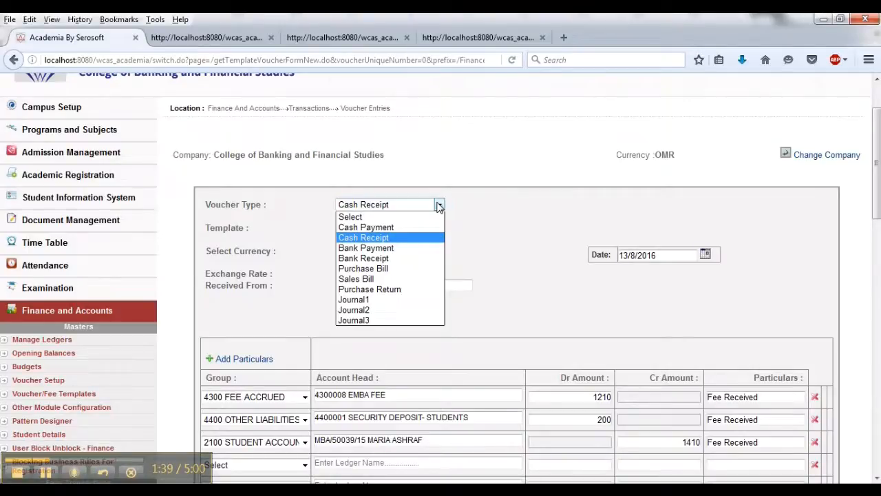
{"action": "left_click", "coordinate": [440, 207]}
{"action": "scroll", "coordinate": [506, 234], "scroll_direction": "down", "scroll_amount": 2}
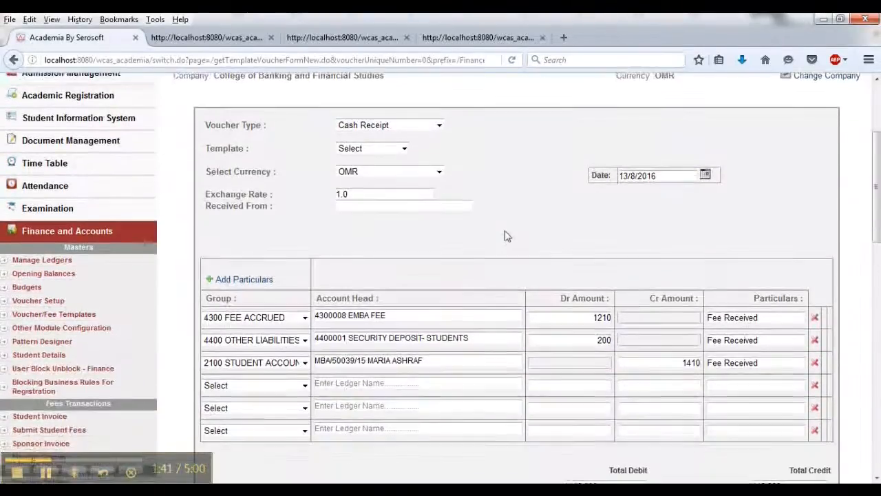
{"action": "scroll", "coordinate": [505, 236], "scroll_direction": "down", "scroll_amount": 2}
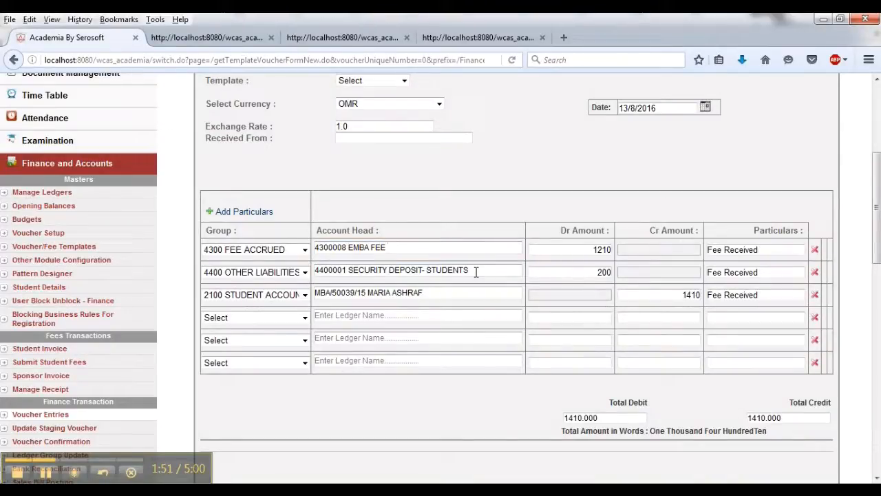
{"action": "double_click", "coordinate": [589, 249]}
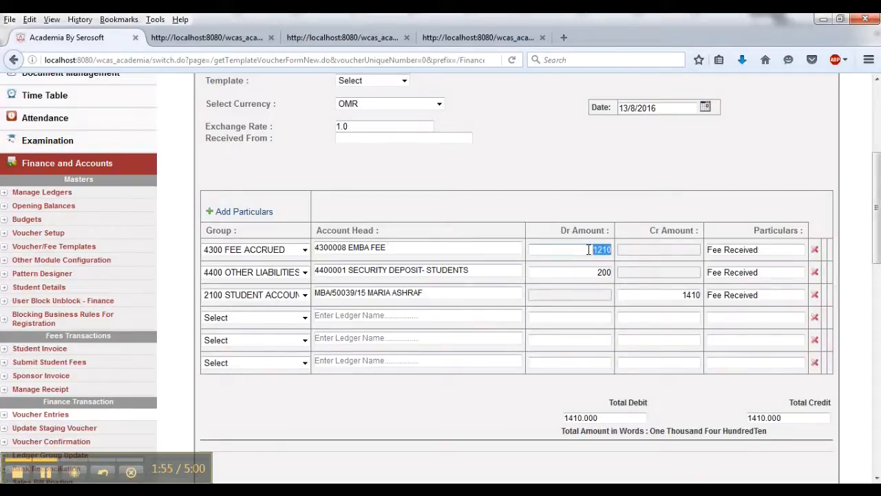
{"action": "left_click", "coordinate": [595, 274]}
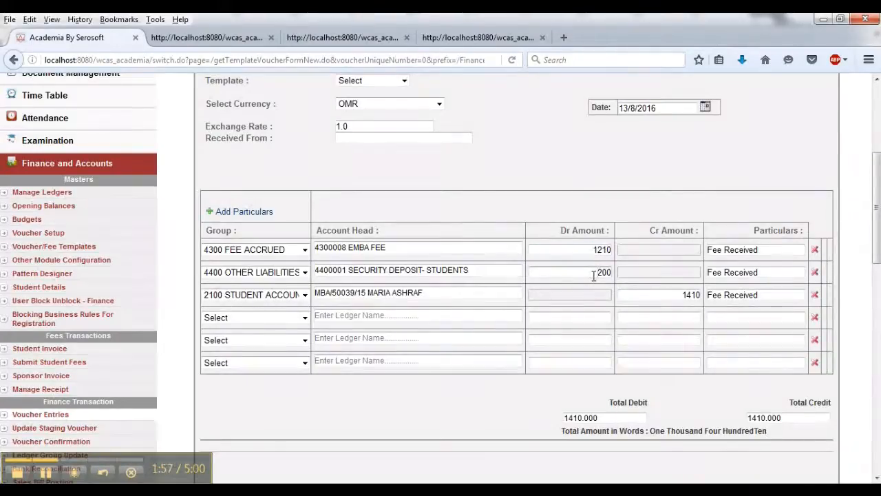
{"action": "double_click", "coordinate": [784, 251]}
{"action": "left_click", "coordinate": [784, 251]}
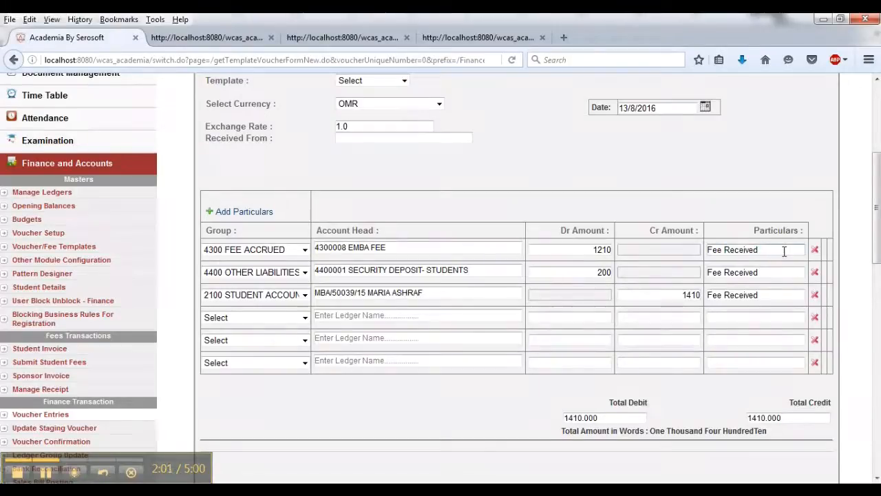
{"action": "scroll", "coordinate": [784, 251], "scroll_direction": "down", "scroll_amount": 2}
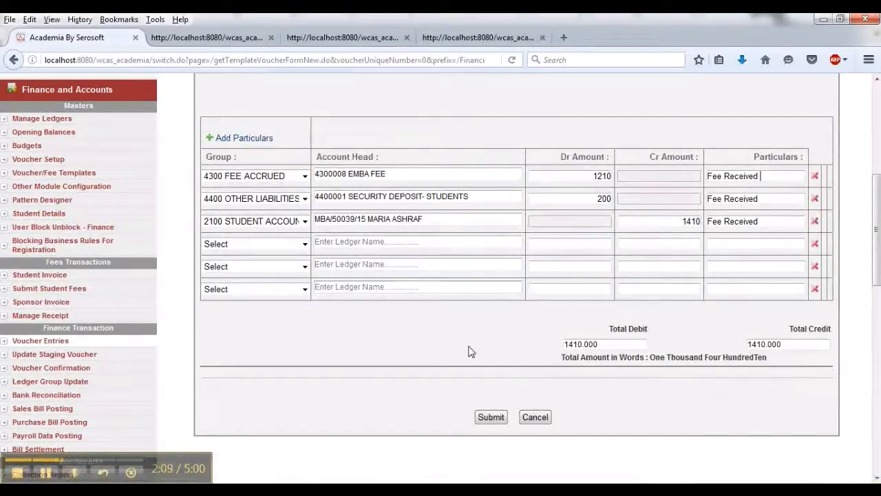
{"action": "left_click", "coordinate": [500, 419]}
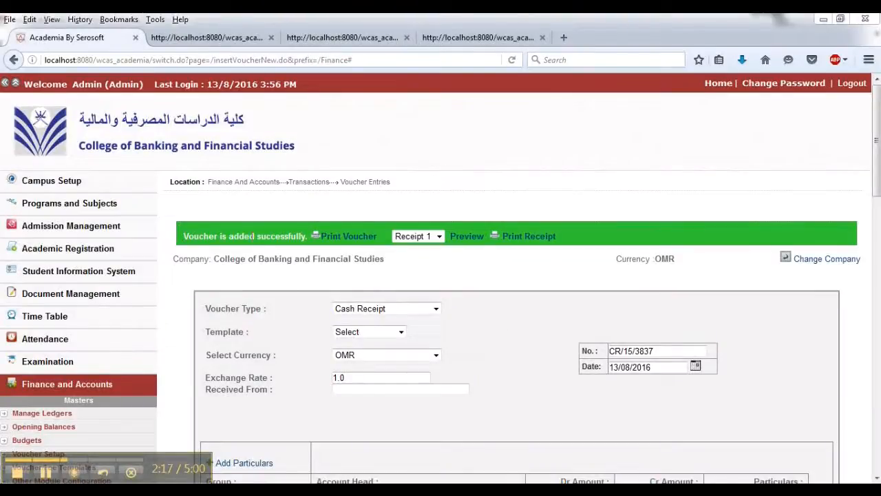
- Print the cash receipt for the new voucher and review it in the PDF viewer
{"action": "left_click_drag", "start_coordinate": [186, 235], "coordinate": [315, 219]}
{"action": "left_click", "coordinate": [440, 207]}
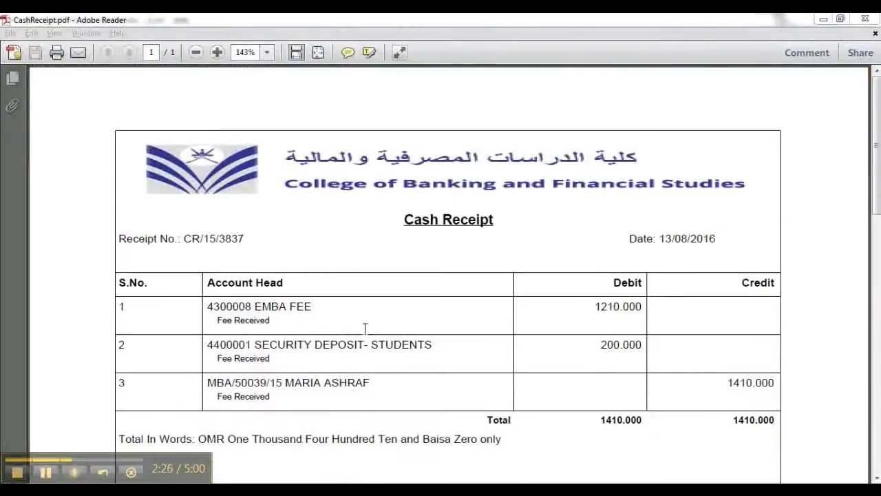
{"action": "left_click", "coordinate": [434, 227]}
{"action": "scroll", "coordinate": [358, 275], "scroll_direction": "down", "scroll_amount": 2}
{"action": "scroll", "coordinate": [389, 281], "scroll_direction": "up", "scroll_amount": 2}
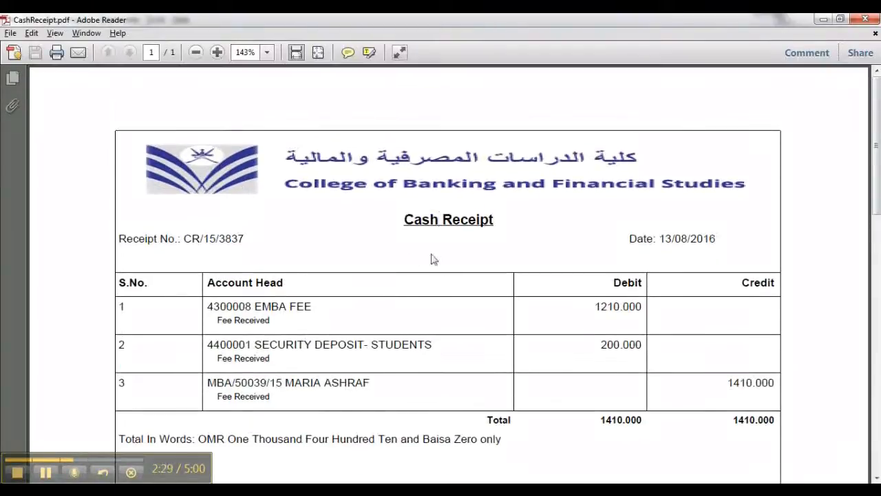
{"action": "left_click", "coordinate": [258, 240]}
{"action": "scroll", "coordinate": [344, 270], "scroll_direction": "down", "scroll_amount": 2}
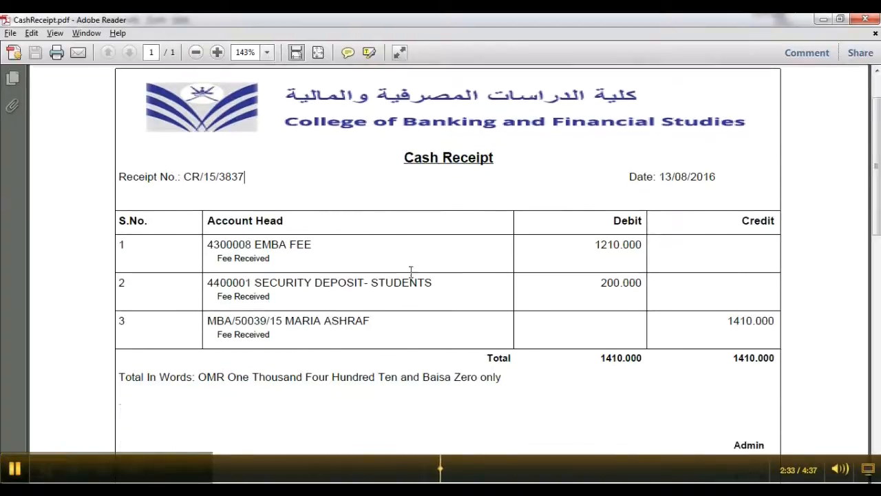
{"action": "left_click", "coordinate": [665, 176]}
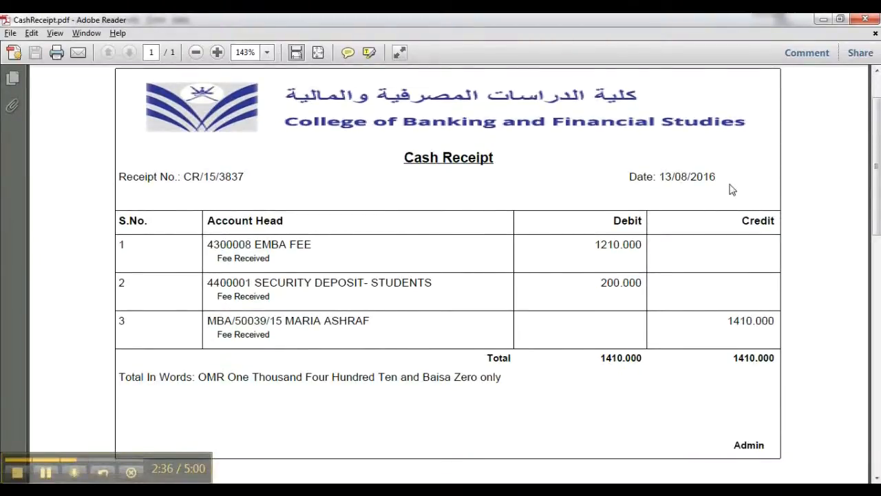
{"action": "scroll", "coordinate": [698, 193], "scroll_direction": "down", "scroll_amount": 1}
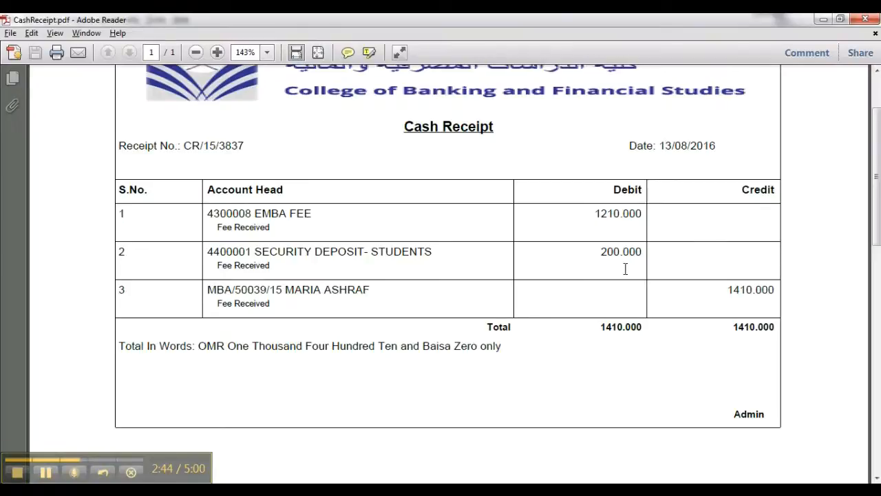
{"action": "left_click", "coordinate": [47, 472]}
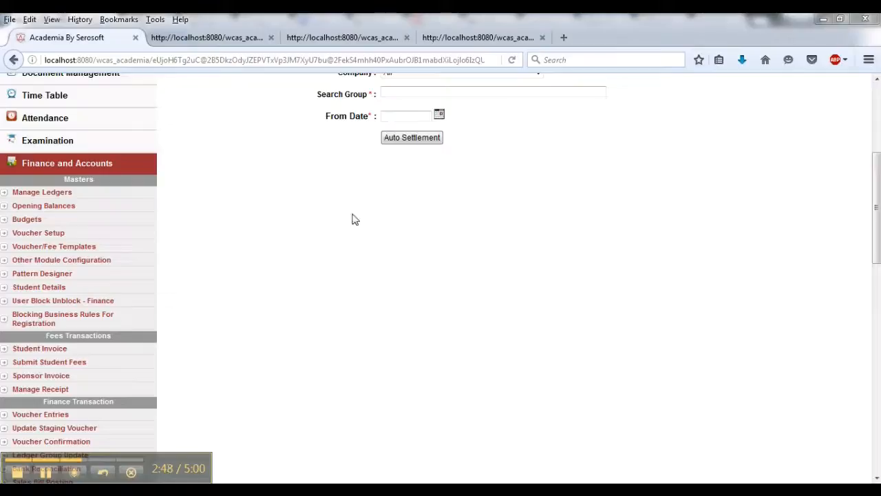
- Open Bill Settlement and list the non-settled vouchers for the MBA student's ledger, searched by student name
{"action": "scroll", "coordinate": [301, 300], "scroll_direction": "up", "scroll_amount": 2}
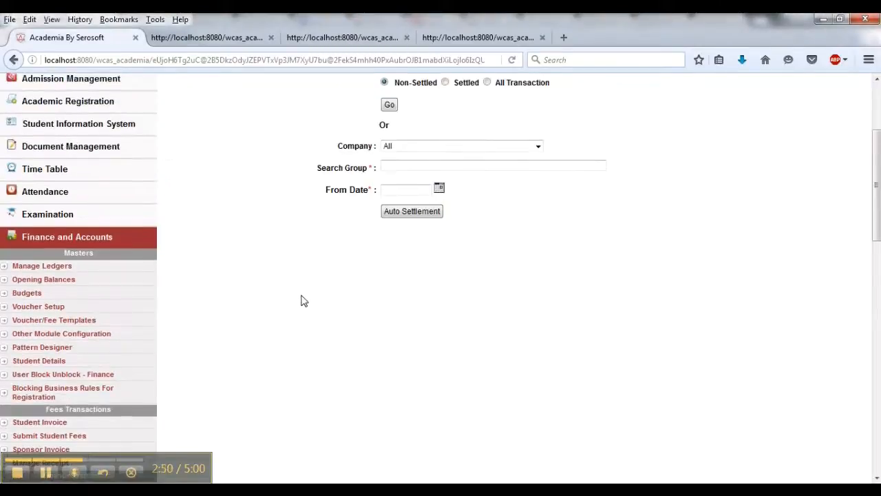
{"action": "scroll", "coordinate": [299, 287], "scroll_direction": "down", "scroll_amount": 4}
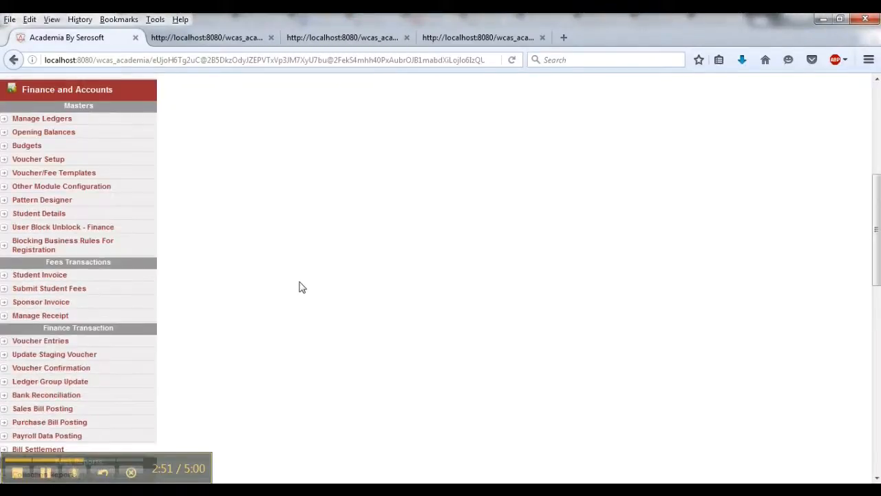
{"action": "scroll", "coordinate": [300, 287], "scroll_direction": "down", "scroll_amount": 4}
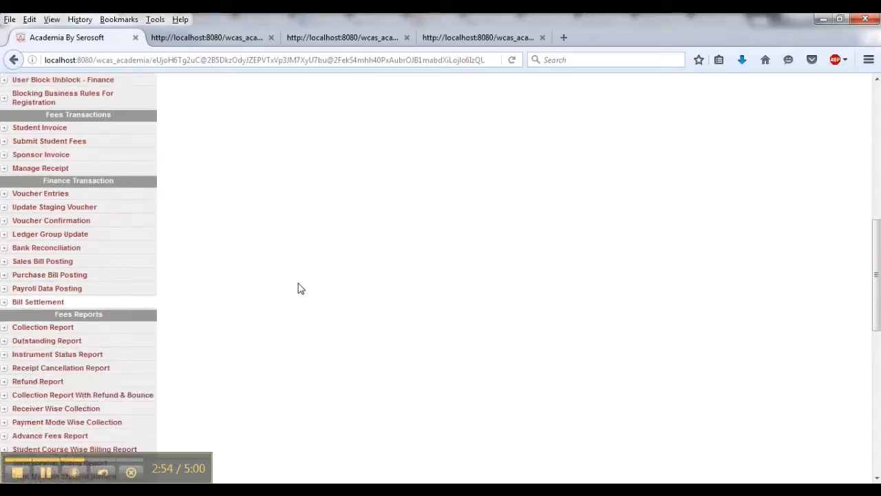
{"action": "left_click", "coordinate": [112, 305]}
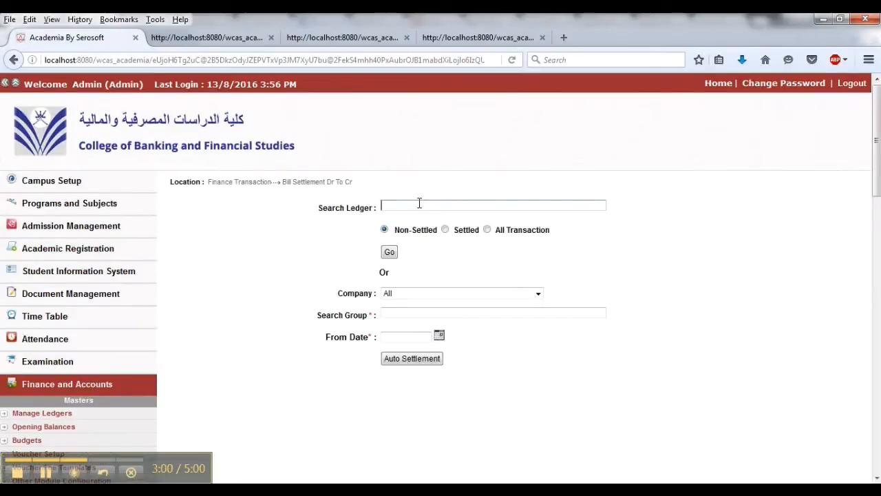
{"action": "left_click", "coordinate": [419, 204]}
{"action": "type", "text": "mari"}
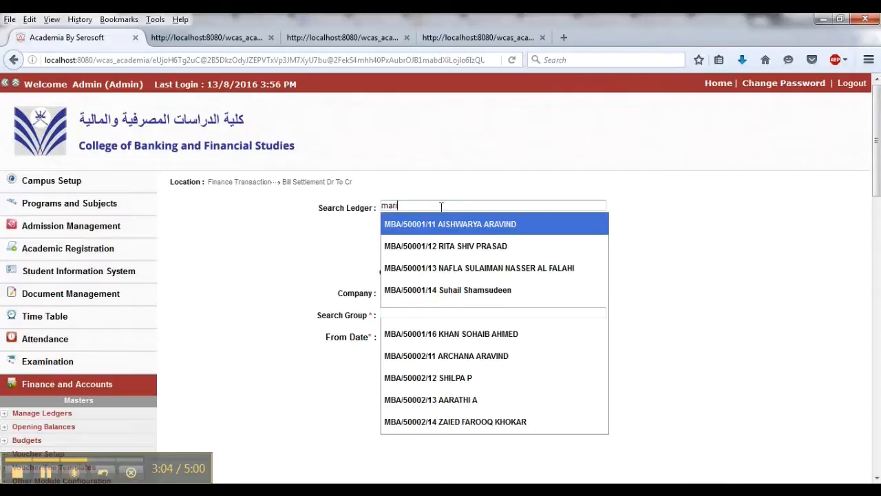
{"action": "type", "text": "av"}
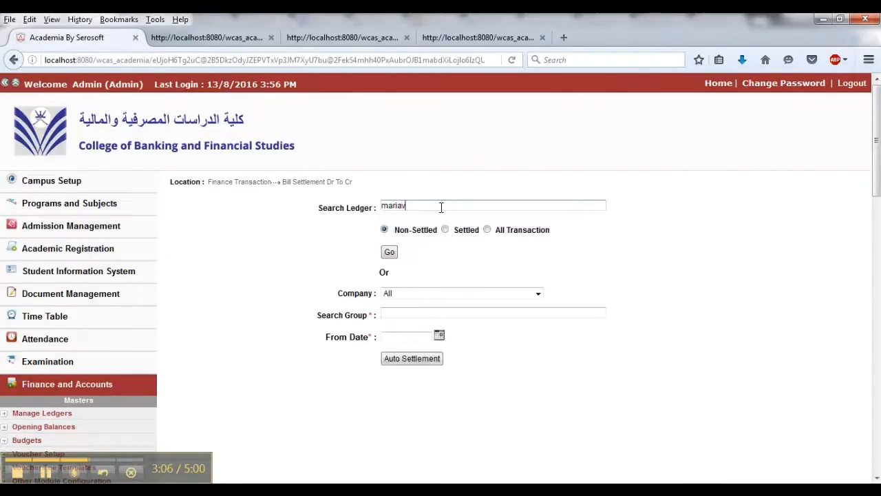
{"action": "key", "text": "BackSpace"}
{"action": "type", "text": "ashr"}
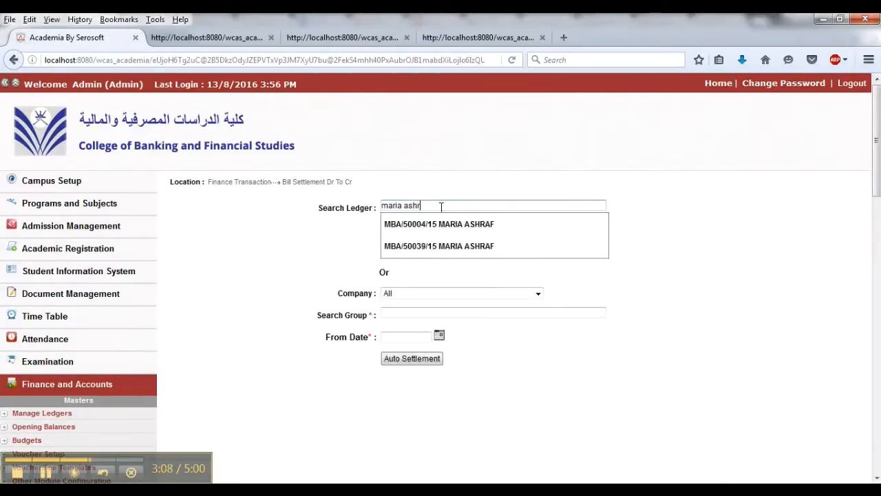
{"action": "left_click", "coordinate": [466, 251]}
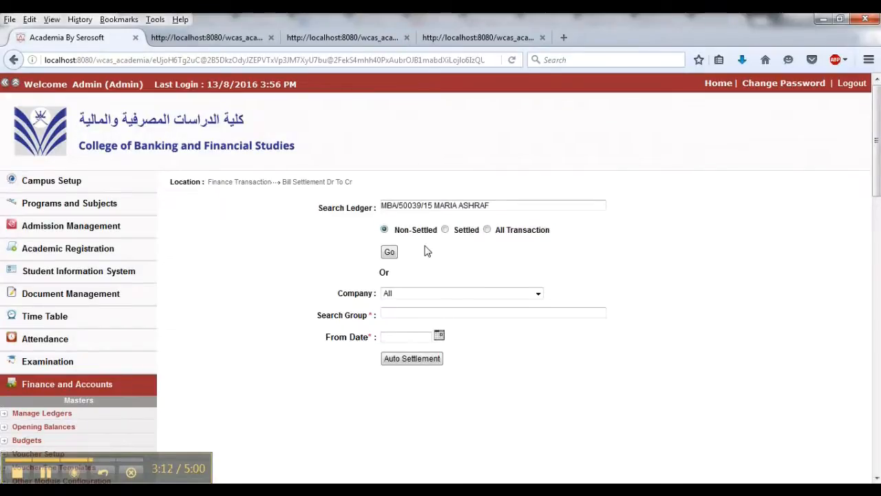
{"action": "left_click", "coordinate": [389, 252]}
{"action": "scroll", "coordinate": [608, 282], "scroll_direction": "down", "scroll_amount": 5}
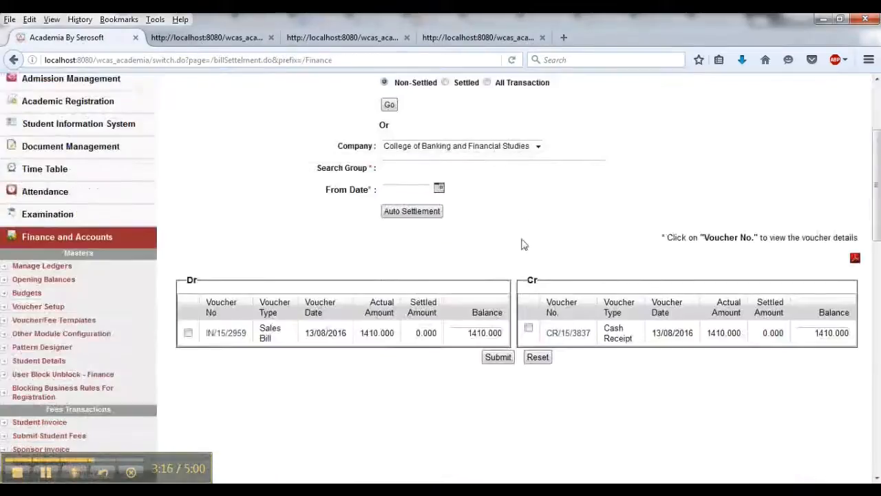
{"action": "left_click_drag", "start_coordinate": [249, 263], "coordinate": [205, 267]}
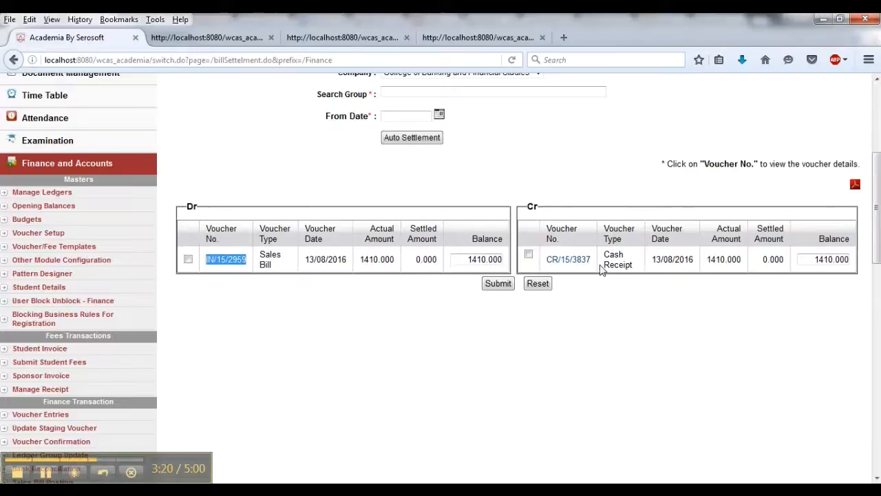
{"action": "left_click_drag", "start_coordinate": [598, 259], "coordinate": [548, 265]}
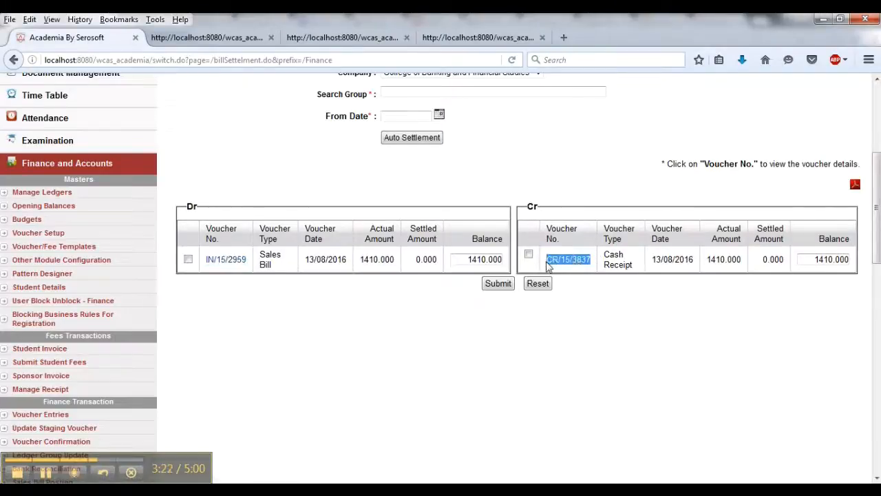
{"action": "left_click", "coordinate": [642, 304]}
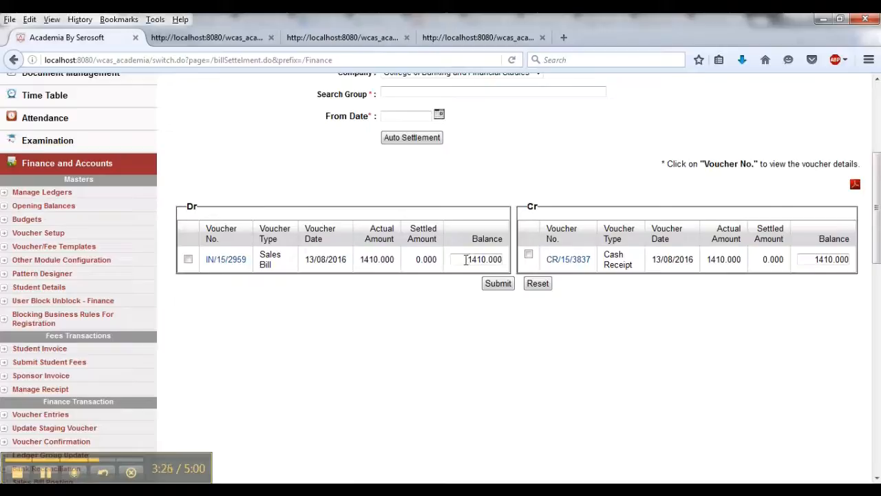
{"action": "double_click", "coordinate": [823, 259]}
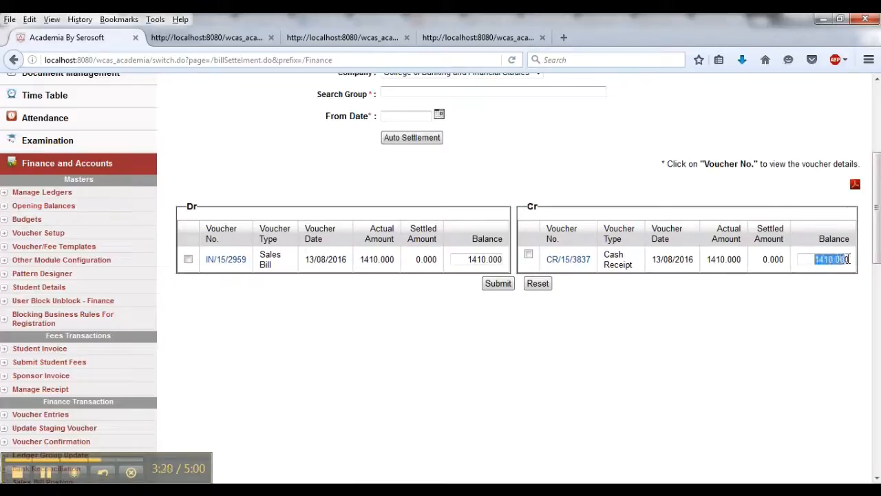
{"action": "left_click", "coordinate": [820, 307]}
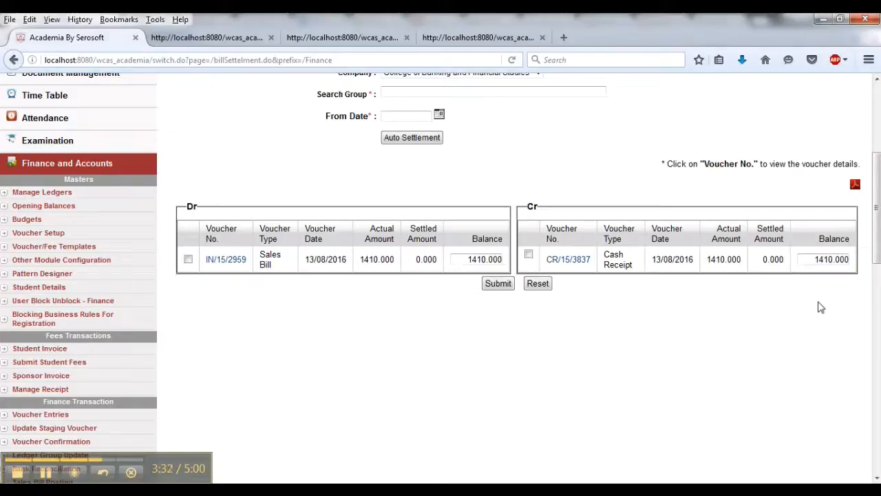
{"action": "left_click", "coordinate": [188, 259]}
{"action": "left_click", "coordinate": [529, 255]}
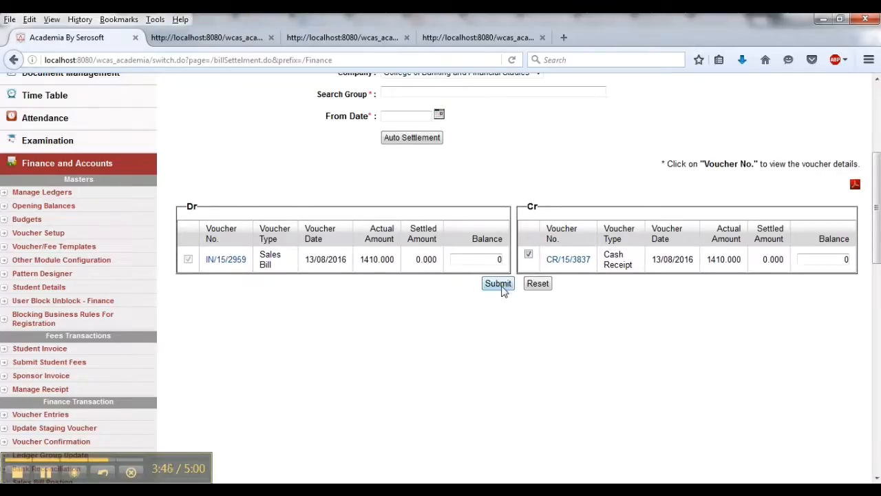
{"action": "left_click", "coordinate": [50, 475]}
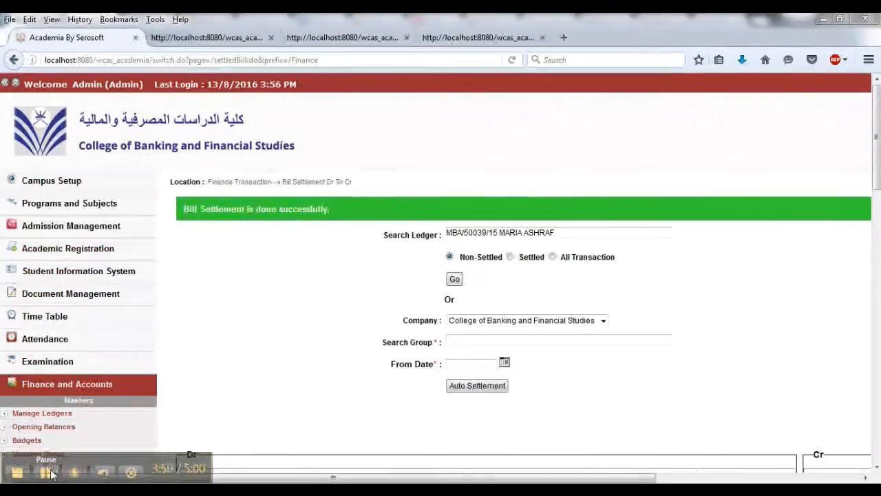
{"action": "left_click", "coordinate": [49, 476]}
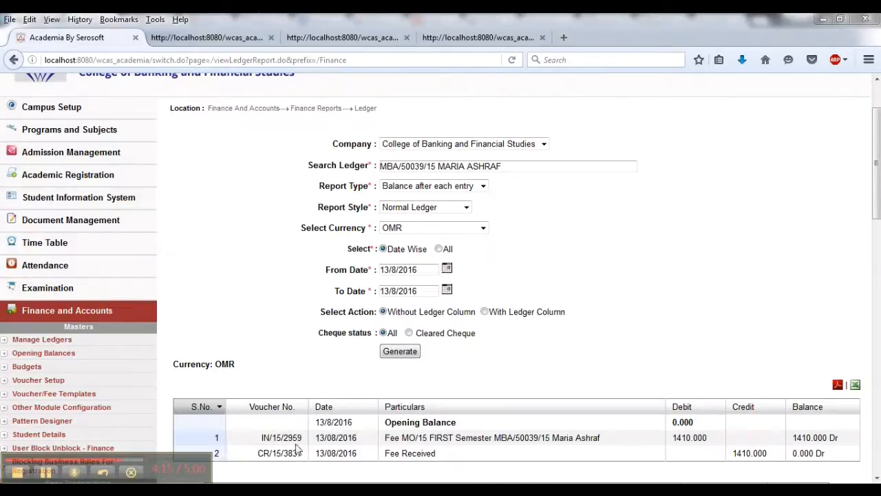
- Review the student's ledger report, comparing the invoice debit entry with the cash receipt credit entry
{"action": "left_click_drag", "start_coordinate": [262, 441], "coordinate": [303, 440]}
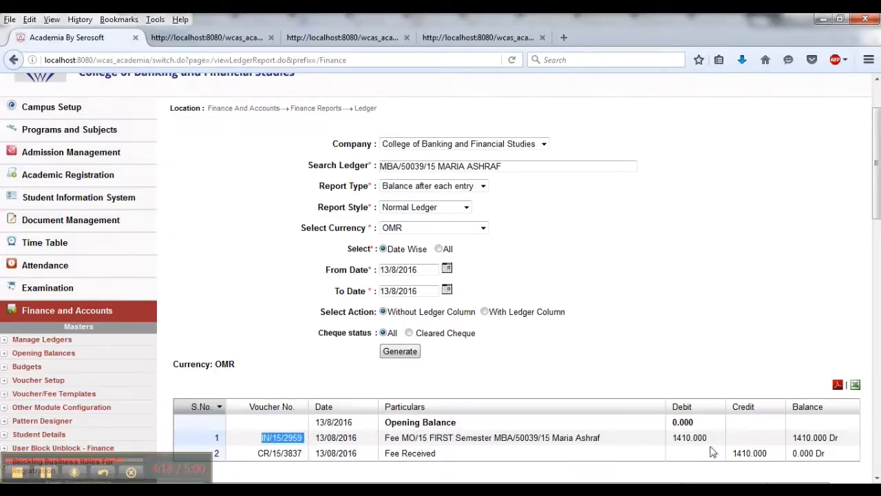
{"action": "left_click_drag", "start_coordinate": [669, 439], "coordinate": [714, 442]}
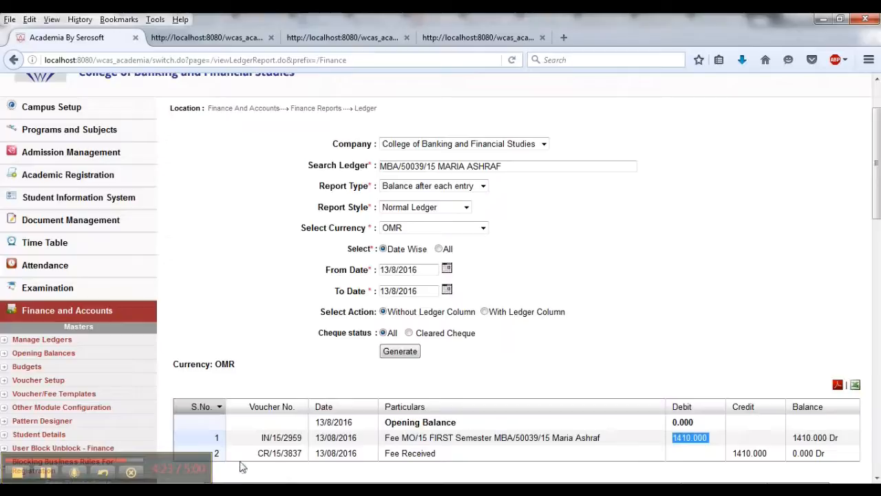
{"action": "left_click_drag", "start_coordinate": [734, 455], "coordinate": [764, 454]}
{"action": "scroll", "coordinate": [822, 411], "scroll_direction": "down", "scroll_amount": 2}
{"action": "scroll", "coordinate": [823, 411], "scroll_direction": "down", "scroll_amount": 4}
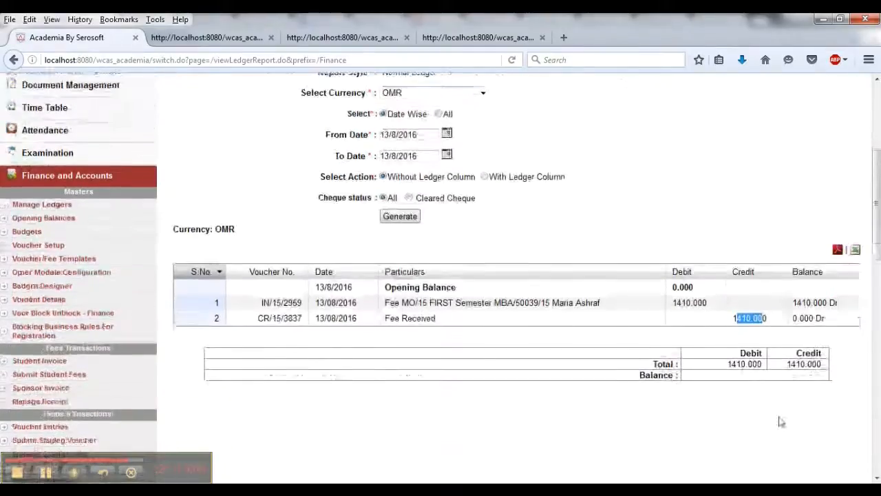
{"action": "scroll", "coordinate": [714, 325], "scroll_direction": "down", "scroll_amount": 2}
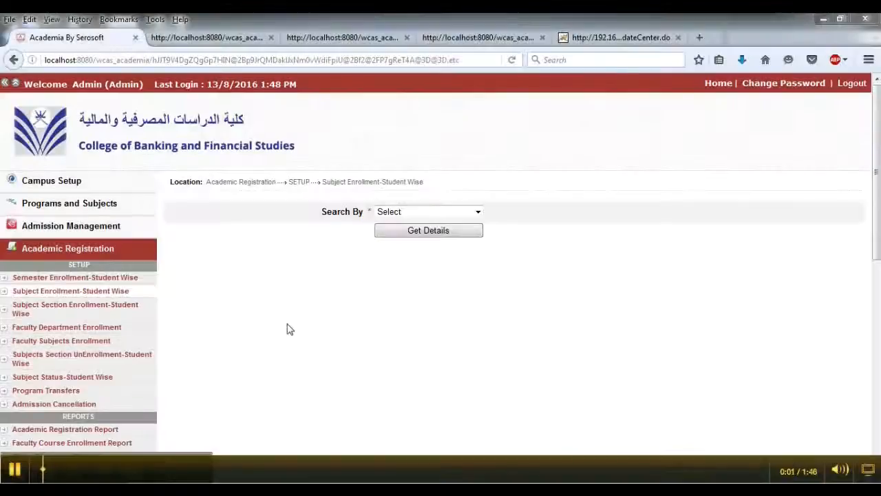
- In Subject Enrollment-Student Wise, search by student name, pick the new MBA student, choose session 2015-2016-MO/15-FIRST Semester and get details
{"action": "left_click", "coordinate": [429, 212]}
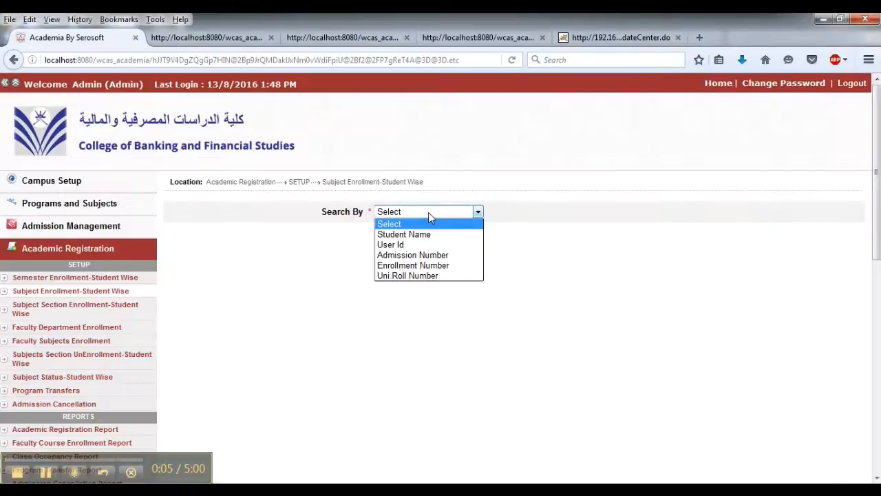
{"action": "left_click", "coordinate": [406, 234]}
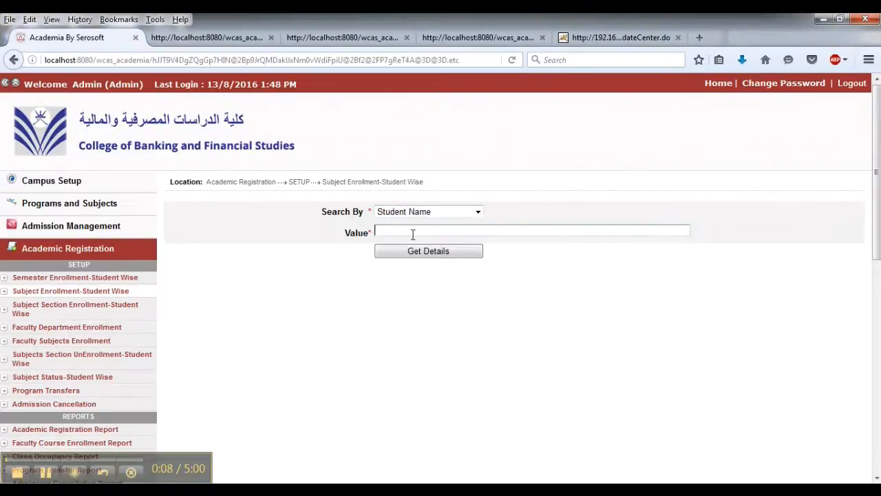
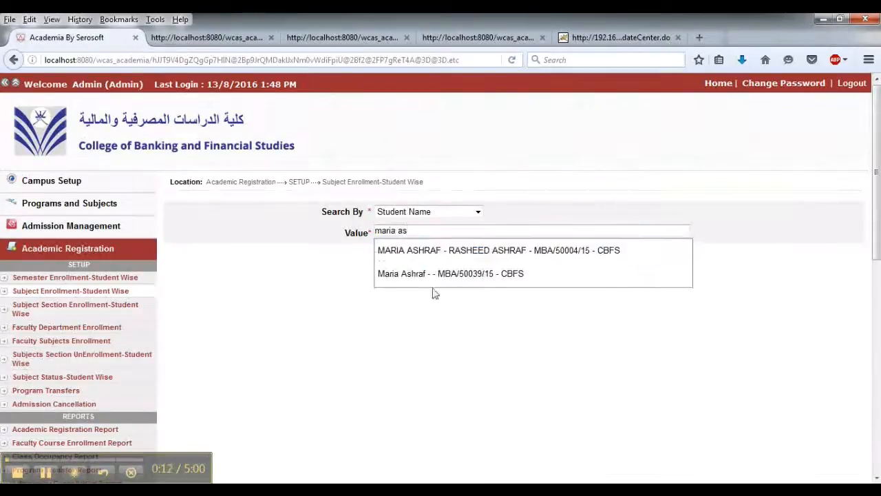
{"action": "left_click", "coordinate": [430, 273]}
{"action": "left_click", "coordinate": [424, 254]}
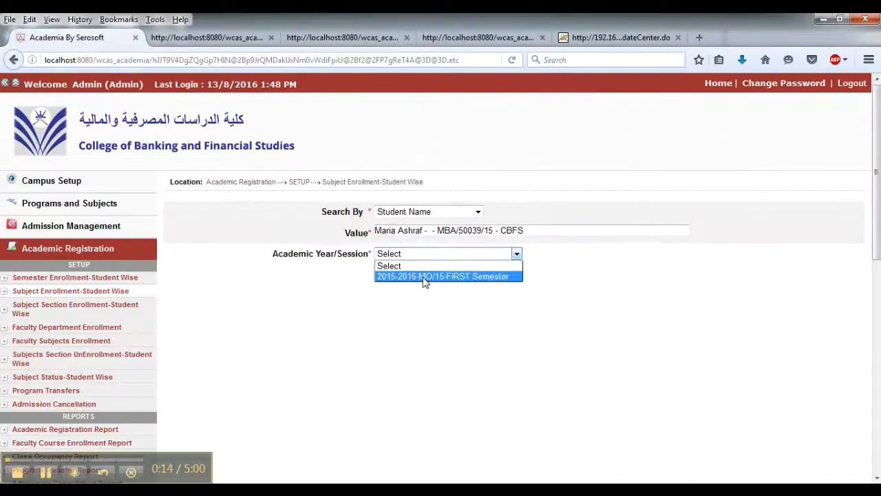
{"action": "left_click", "coordinate": [425, 276]}
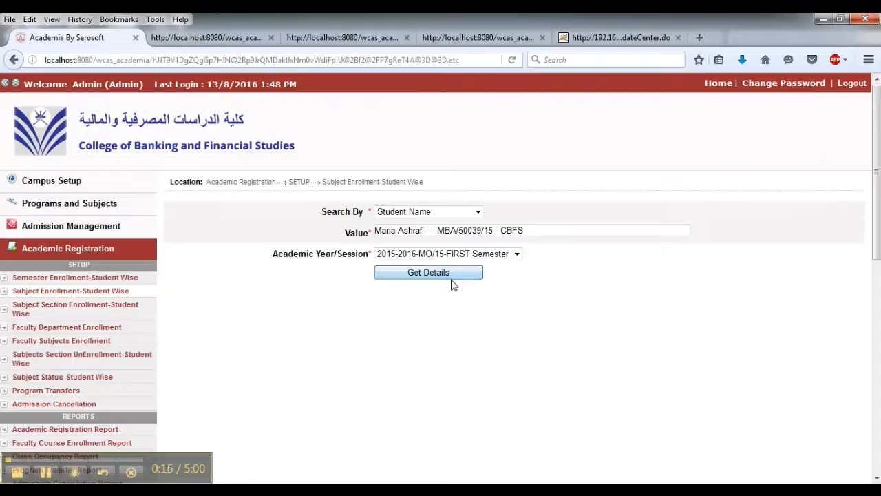
{"action": "left_click", "coordinate": [453, 274]}
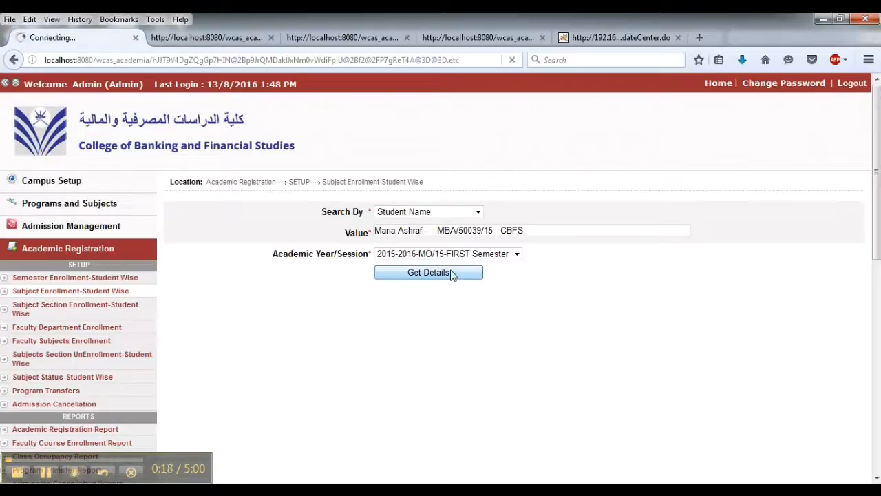
- Select all offered first-semester MBA courses and enroll the student in them
{"action": "scroll", "coordinate": [538, 291], "scroll_direction": "down", "scroll_amount": 5}
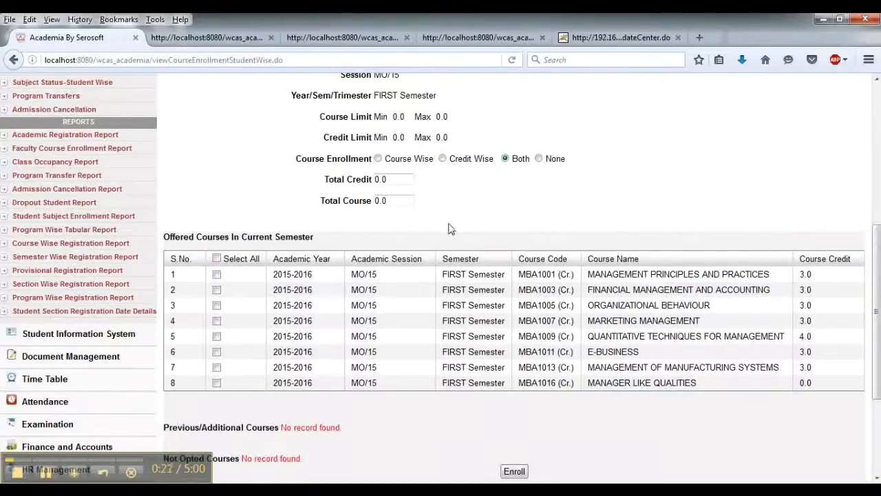
{"action": "scroll", "coordinate": [452, 227], "scroll_direction": "down", "scroll_amount": 1}
{"action": "scroll", "coordinate": [449, 229], "scroll_direction": "up", "scroll_amount": 2}
{"action": "scroll", "coordinate": [449, 229], "scroll_direction": "down", "scroll_amount": 2}
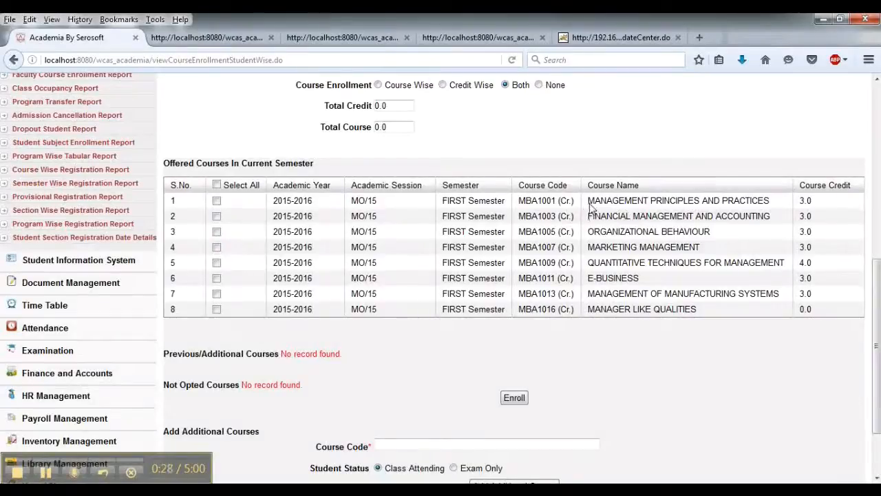
{"action": "left_click_drag", "start_coordinate": [588, 201], "coordinate": [696, 201]}
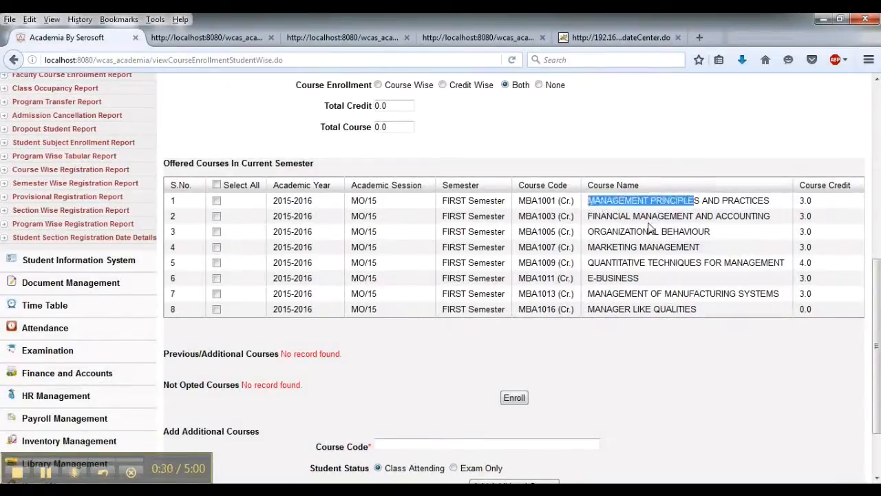
{"action": "left_click_drag", "start_coordinate": [593, 233], "coordinate": [699, 234]}
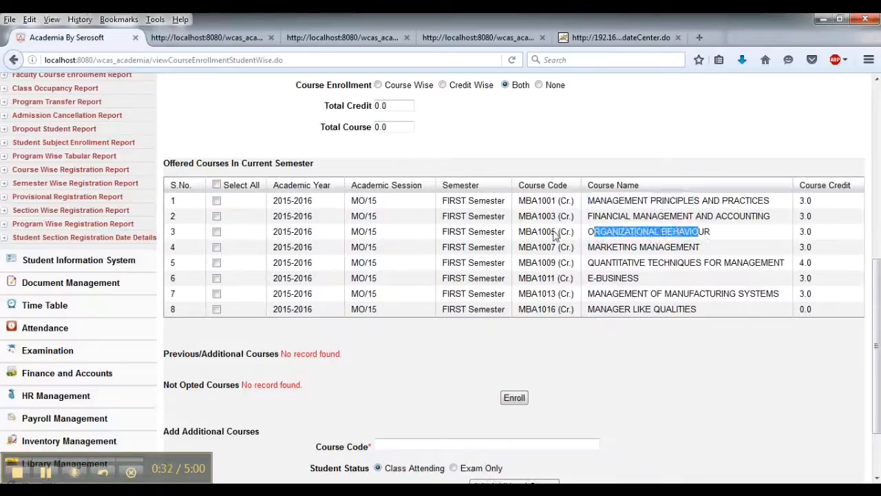
{"action": "left_click", "coordinate": [216, 185]}
{"action": "scroll", "coordinate": [383, 301], "scroll_direction": "down", "scroll_amount": 2}
{"action": "scroll", "coordinate": [382, 300], "scroll_direction": "up", "scroll_amount": 2}
{"action": "scroll", "coordinate": [388, 301], "scroll_direction": "down", "scroll_amount": 2}
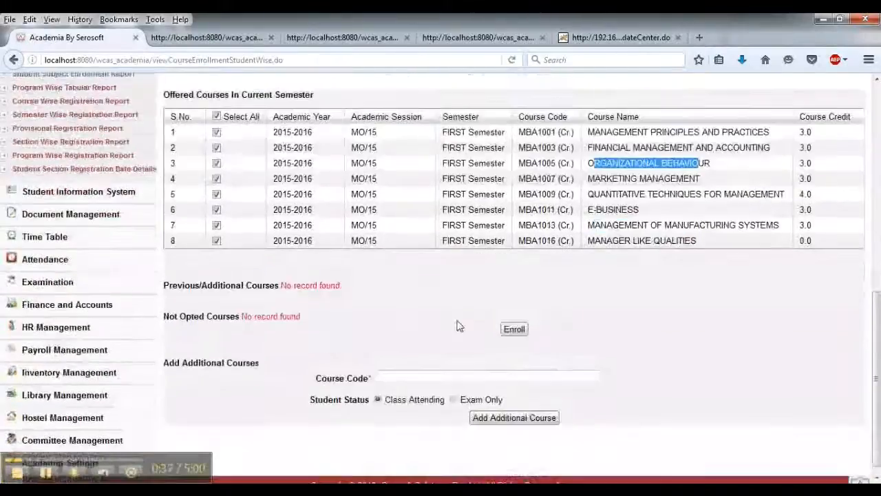
{"action": "scroll", "coordinate": [514, 178], "scroll_direction": "up", "scroll_amount": 4}
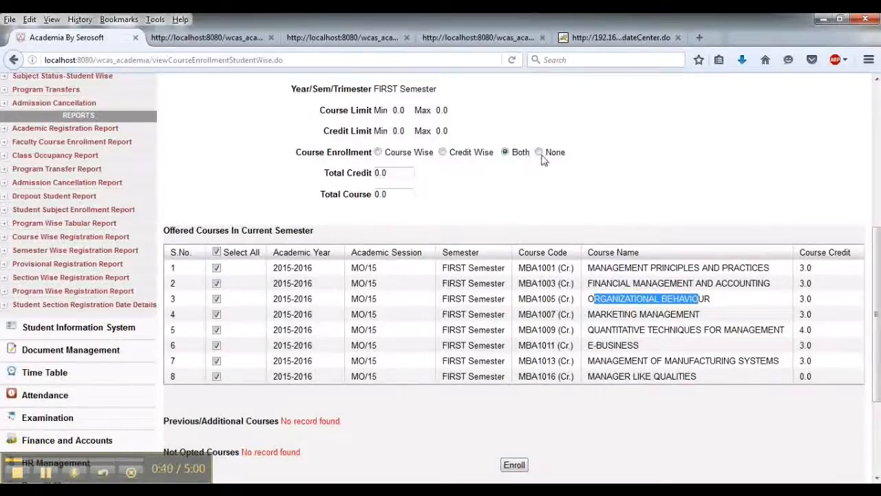
{"action": "scroll", "coordinate": [530, 275], "scroll_direction": "down", "scroll_amount": 5}
{"action": "left_click", "coordinate": [515, 275]}
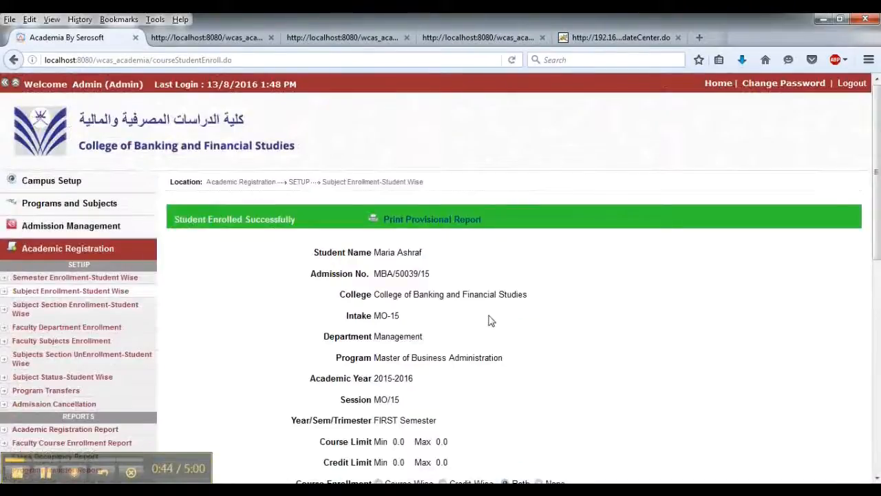
- Print the provisional registration report for the enrolled student and open it in the PDF reader
{"action": "scroll", "coordinate": [491, 320], "scroll_direction": "down", "scroll_amount": 7}
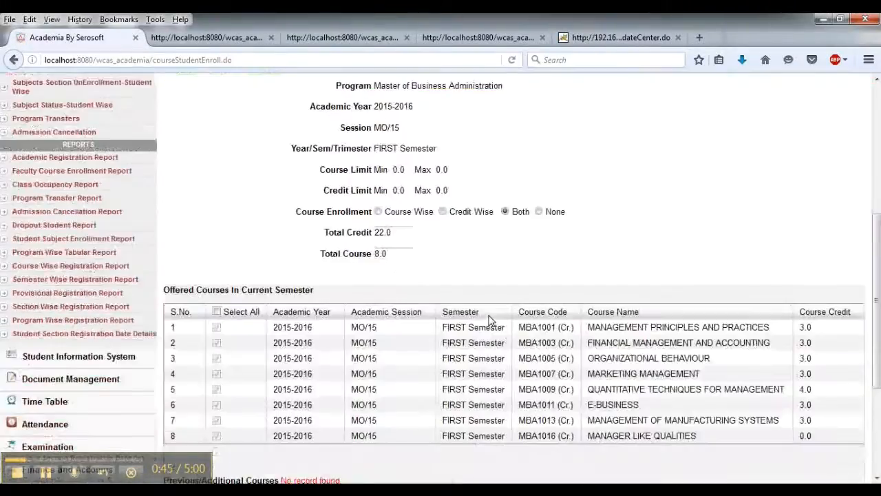
{"action": "scroll", "coordinate": [491, 320], "scroll_direction": "down", "scroll_amount": 4}
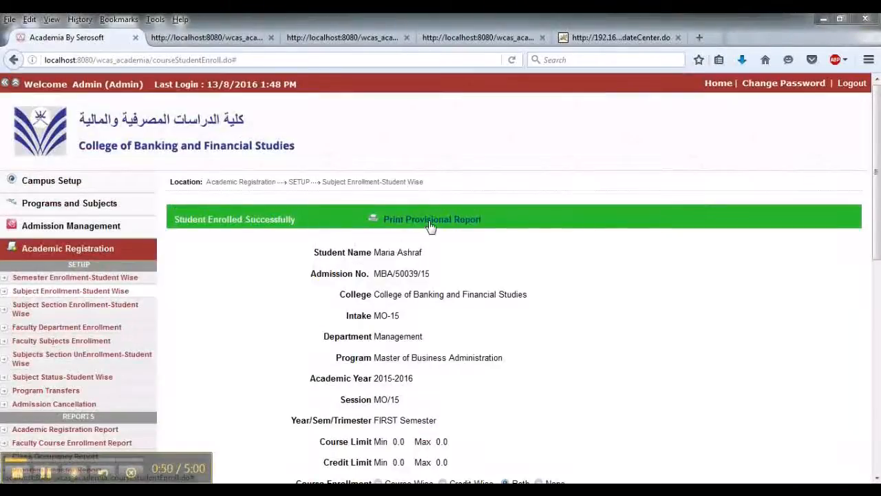
{"action": "left_click", "coordinate": [430, 220]}
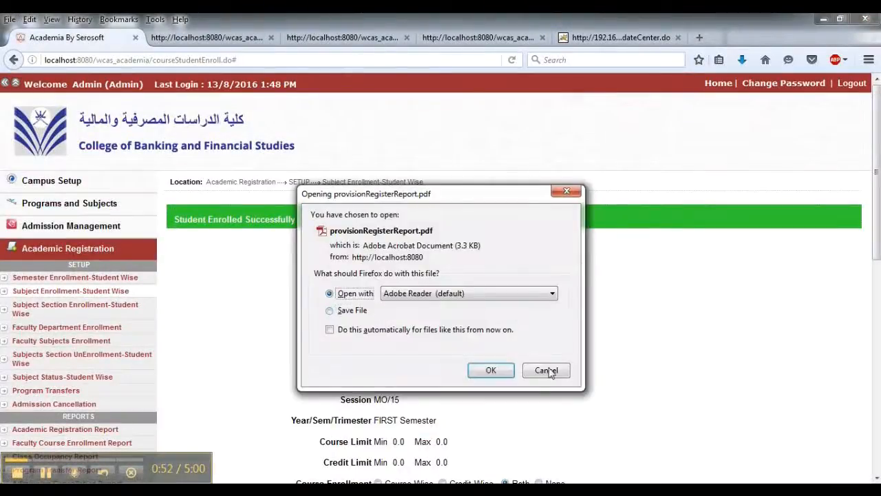
{"action": "left_click", "coordinate": [491, 370]}
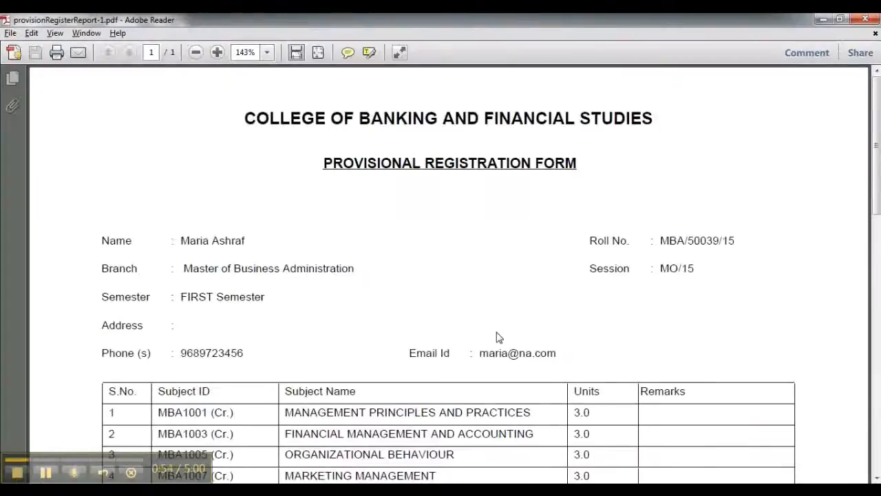
- Scroll through the provisional registration form to review the student details, enrolled subjects and total units
{"action": "scroll", "coordinate": [497, 333], "scroll_direction": "down", "scroll_amount": 2}
{"action": "scroll", "coordinate": [392, 344], "scroll_direction": "up", "scroll_amount": 2}
{"action": "scroll", "coordinate": [392, 345], "scroll_direction": "down", "scroll_amount": 2}
{"action": "scroll", "coordinate": [392, 344], "scroll_direction": "down", "scroll_amount": 4}
{"action": "scroll", "coordinate": [391, 343], "scroll_direction": "up", "scroll_amount": 2}
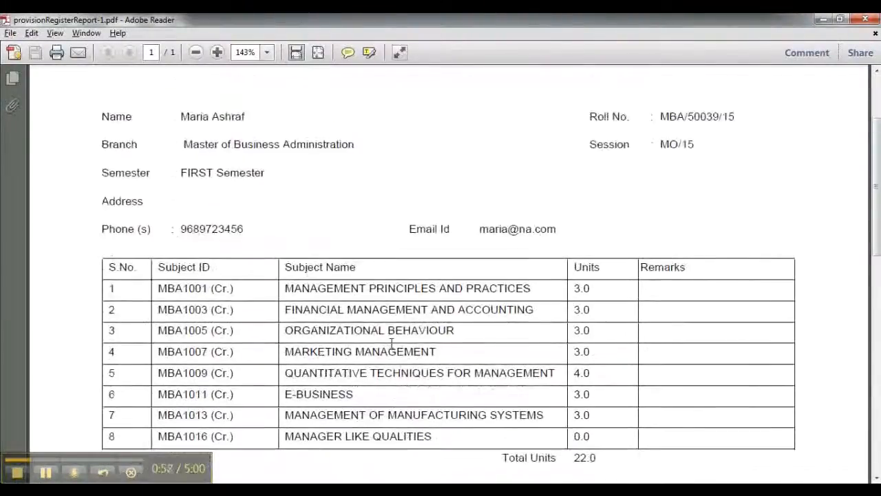
{"action": "scroll", "coordinate": [392, 345], "scroll_direction": "down", "scroll_amount": 2}
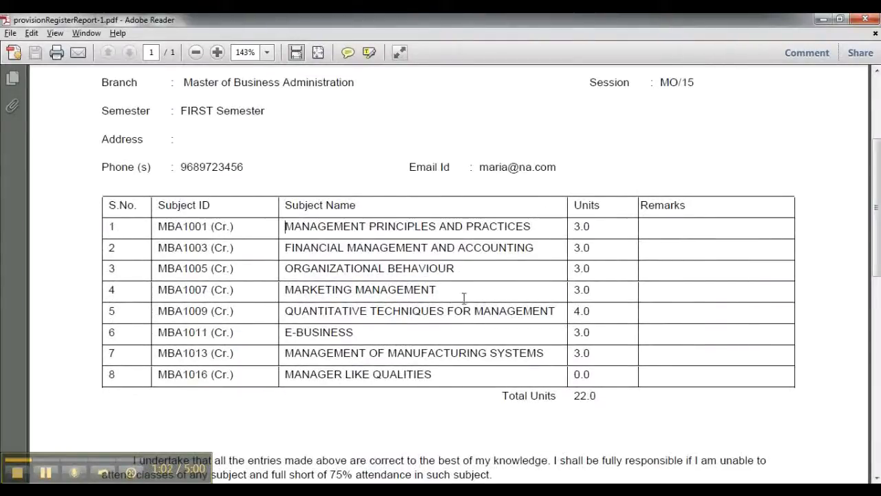
{"action": "scroll", "coordinate": [473, 396], "scroll_direction": "down", "scroll_amount": 9}
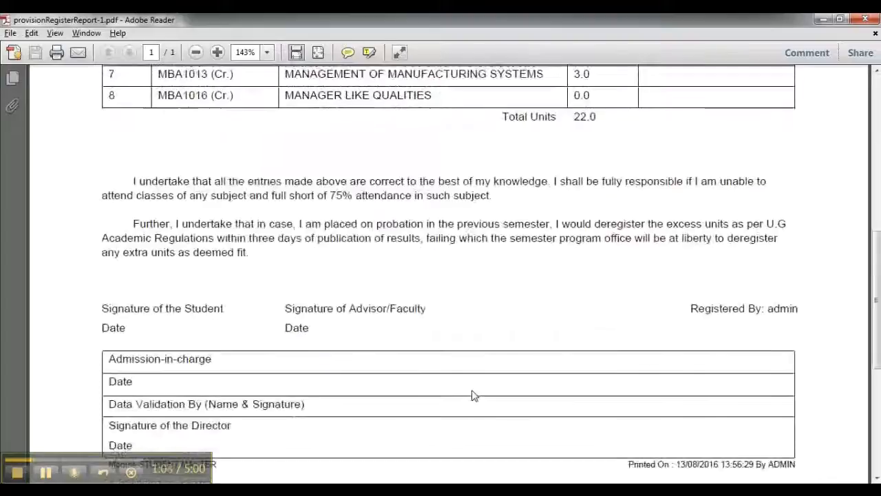
{"action": "scroll", "coordinate": [472, 396], "scroll_direction": "down", "scroll_amount": 2}
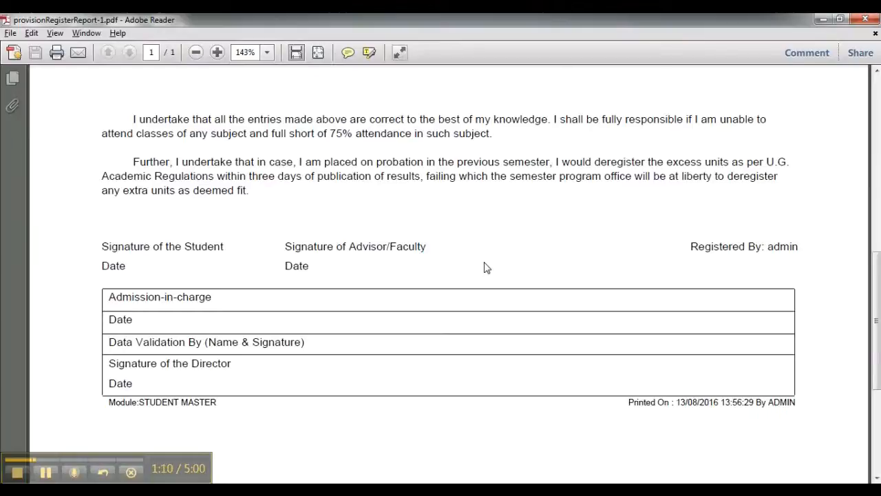
{"action": "scroll", "coordinate": [429, 284], "scroll_direction": "up", "scroll_amount": 10}
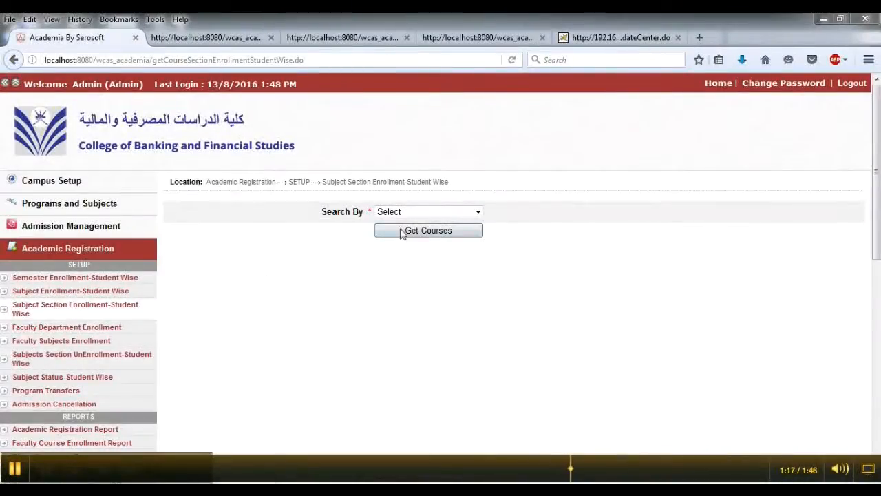
- In Subject Section Enrollment-Student Wise, search by student name, pick the MBA student, and get her courses for 2015-2016-MO/15-FIRST Semester
{"action": "left_click", "coordinate": [441, 211]}
{"action": "left_click", "coordinate": [404, 234]}
{"action": "type", "text": "maria as"}
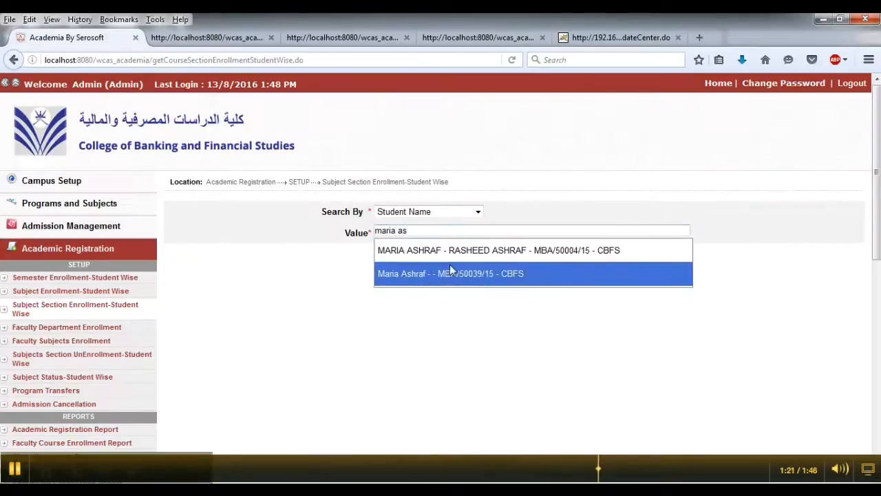
{"action": "left_click", "coordinate": [451, 270]}
{"action": "left_click", "coordinate": [420, 272]}
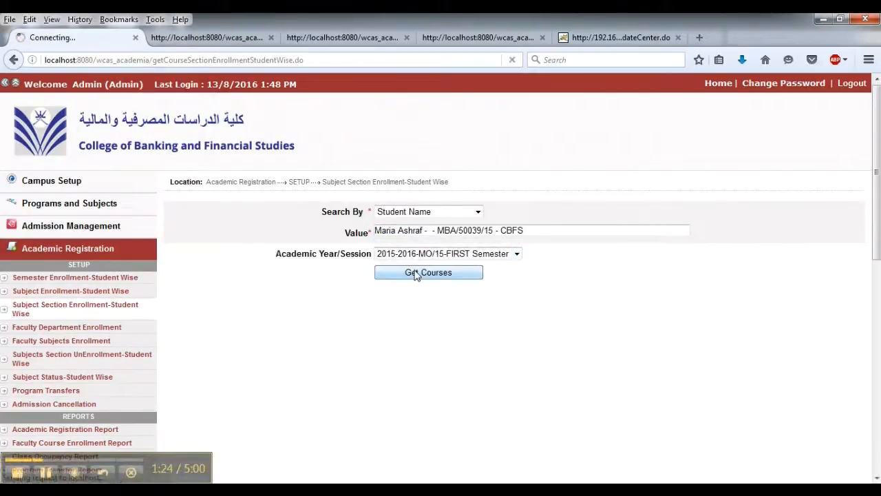
{"action": "scroll", "coordinate": [511, 265], "scroll_direction": "down", "scroll_amount": 2}
{"action": "scroll", "coordinate": [511, 265], "scroll_direction": "down", "scroll_amount": 6}
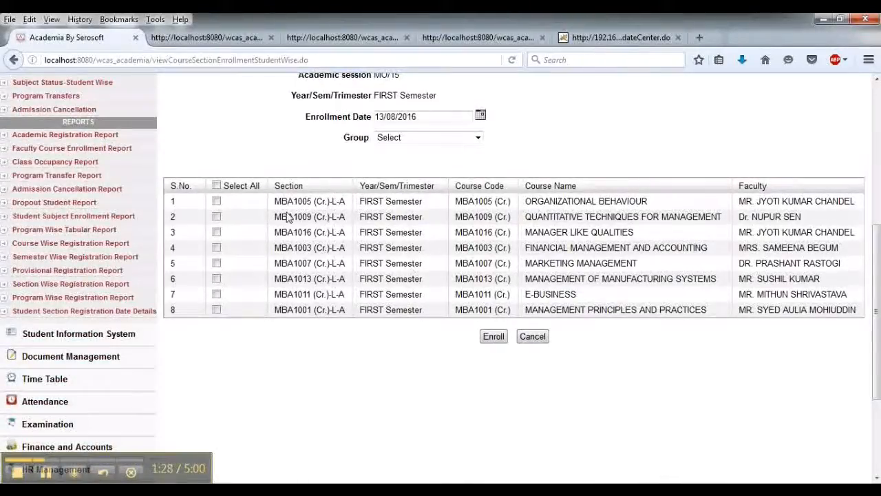
- Select all eight first-semester MBA course sections in section L-A and enroll the student in them
{"action": "left_click_drag", "start_coordinate": [274, 201], "coordinate": [343, 215]}
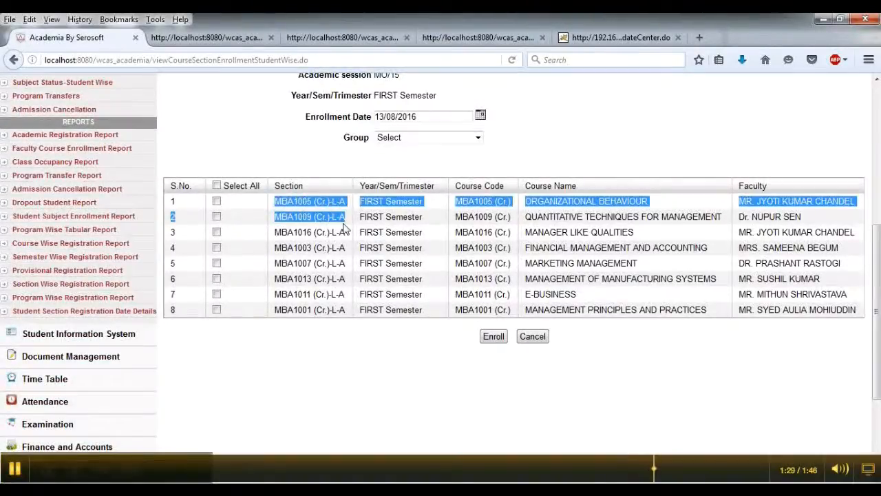
{"action": "left_click", "coordinate": [344, 280]}
{"action": "left_click_drag", "start_coordinate": [745, 201], "coordinate": [797, 323]}
{"action": "left_click", "coordinate": [797, 324]}
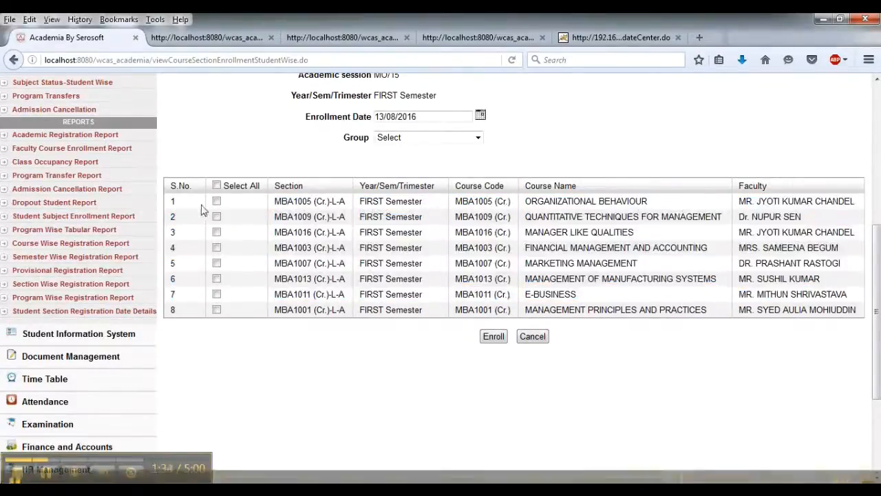
{"action": "left_click", "coordinate": [217, 186]}
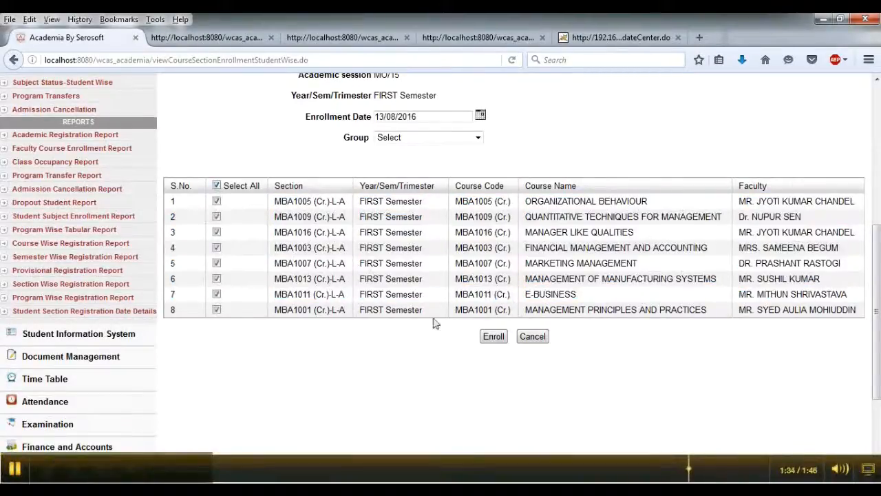
{"action": "left_click", "coordinate": [493, 336]}
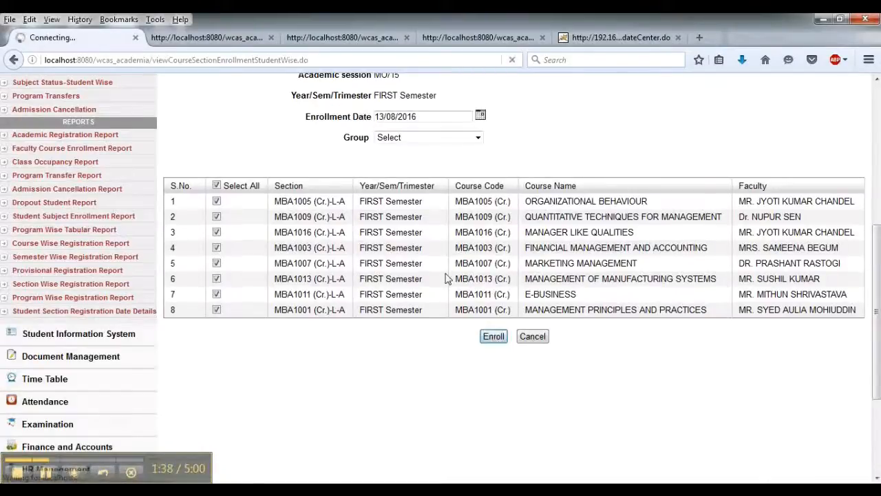
- Open Manage Exam under Examination and list exams for College of Banking and Financial Studies, academic year 2015-2016, session MO/15
{"action": "scroll", "coordinate": [472, 270], "scroll_direction": "down", "scroll_amount": 4}
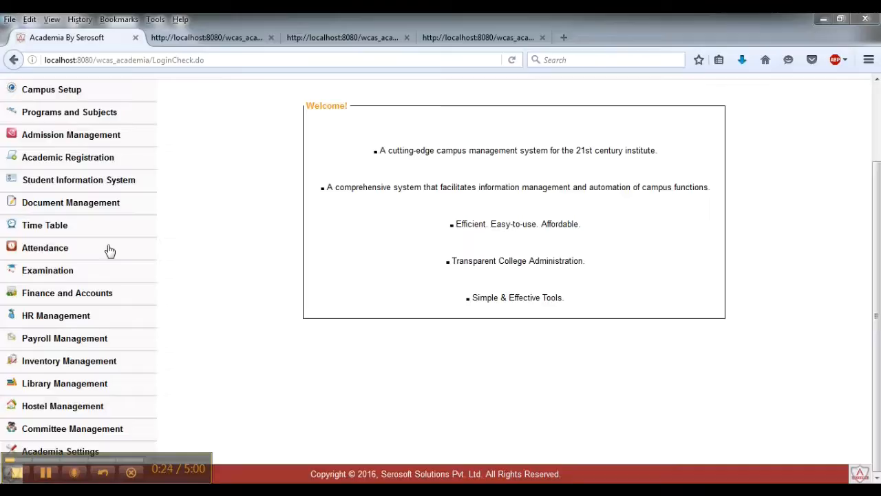
{"action": "left_click", "coordinate": [81, 270]}
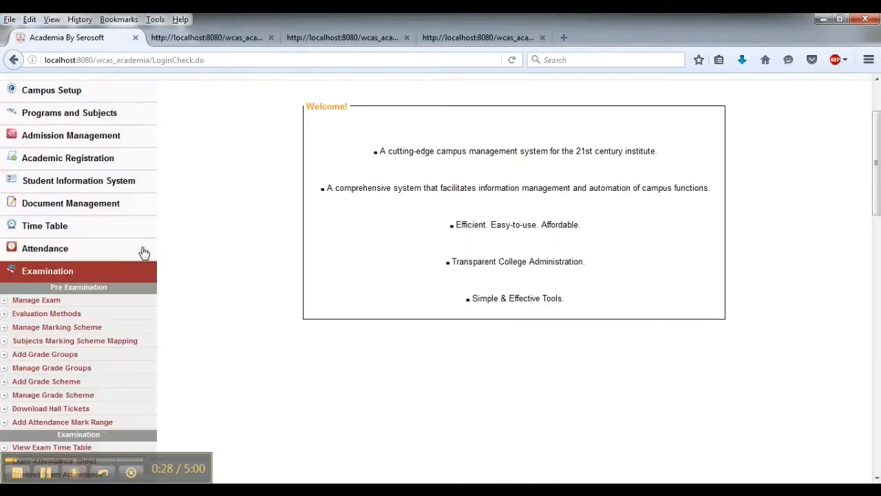
{"action": "scroll", "coordinate": [198, 225], "scroll_direction": "down", "scroll_amount": 3}
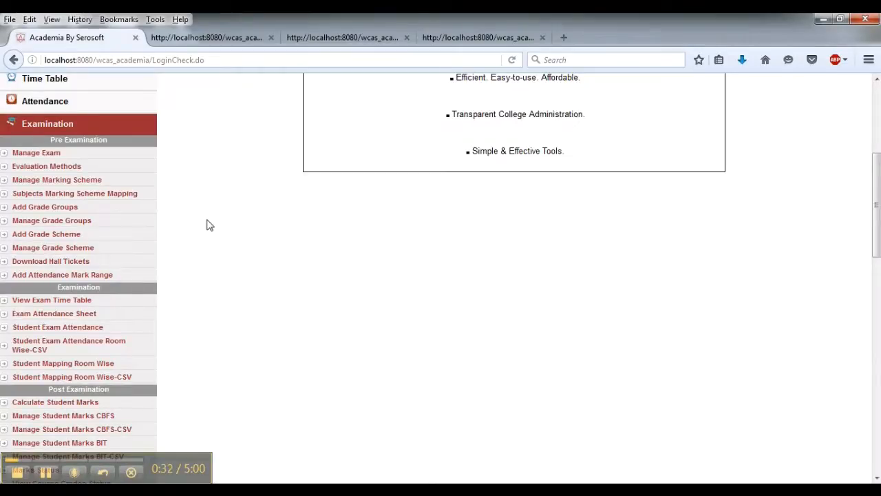
{"action": "left_click", "coordinate": [83, 158]}
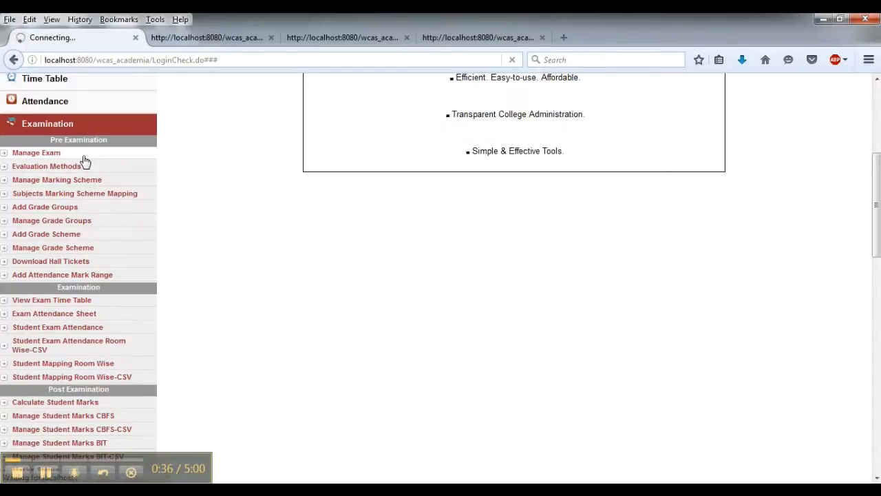
{"action": "scroll", "coordinate": [417, 179], "scroll_direction": "down", "scroll_amount": 2}
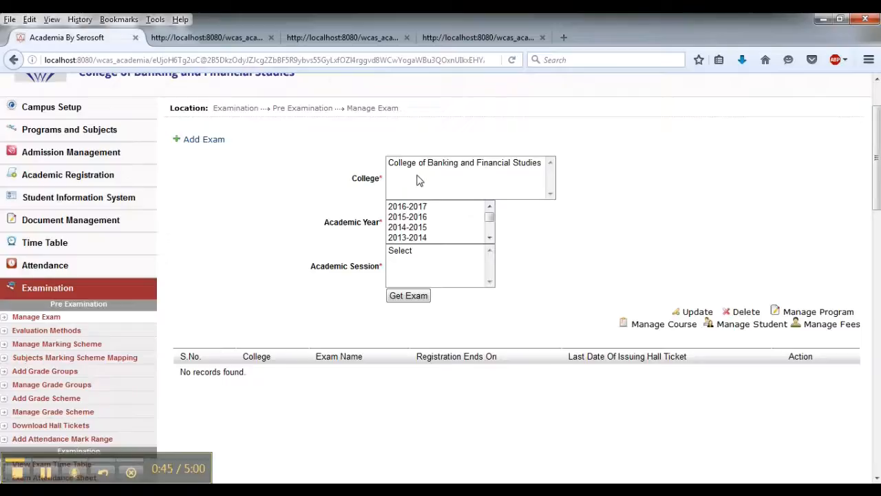
{"action": "left_click", "coordinate": [46, 473]}
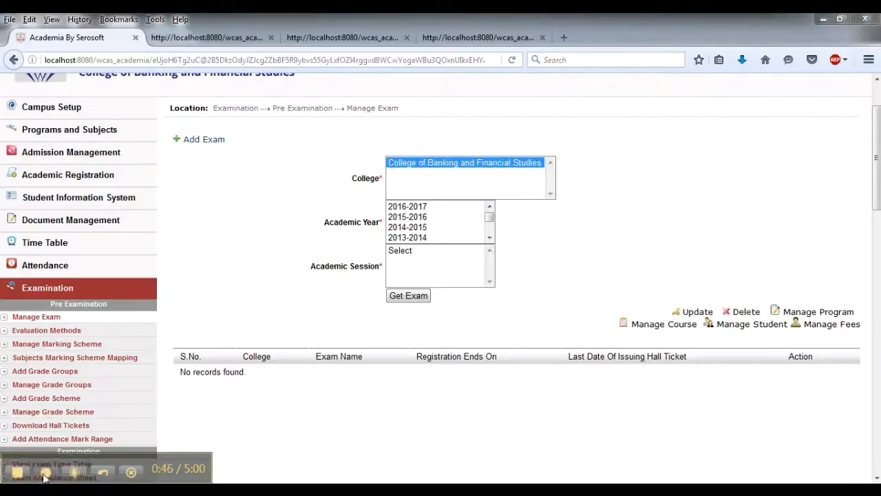
{"action": "left_click", "coordinate": [427, 217]}
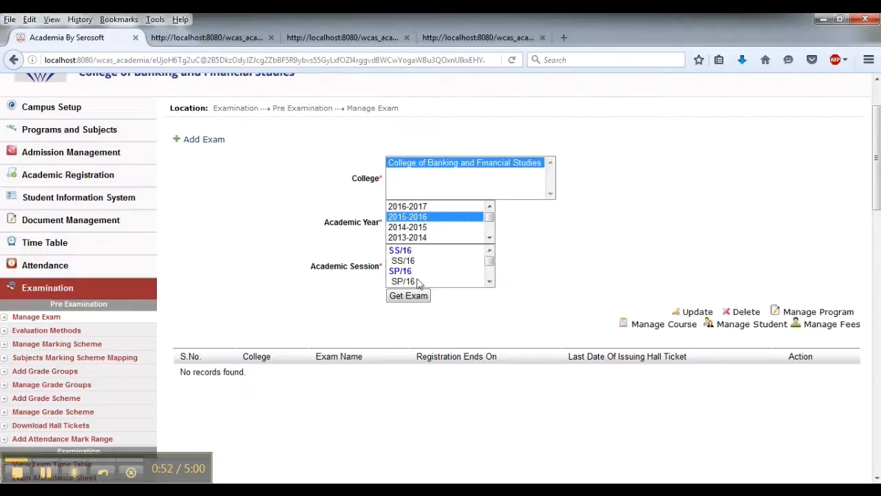
{"action": "scroll", "coordinate": [490, 265], "scroll_direction": "down", "scroll_amount": 1}
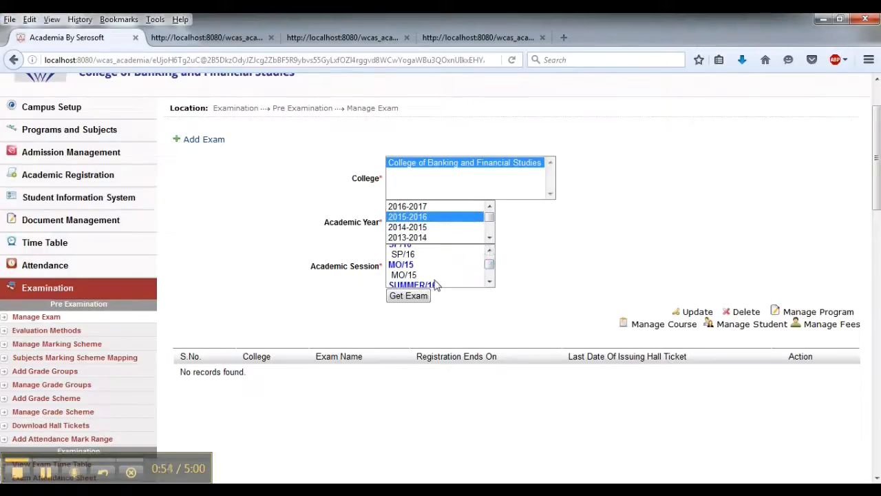
{"action": "left_click", "coordinate": [397, 275]}
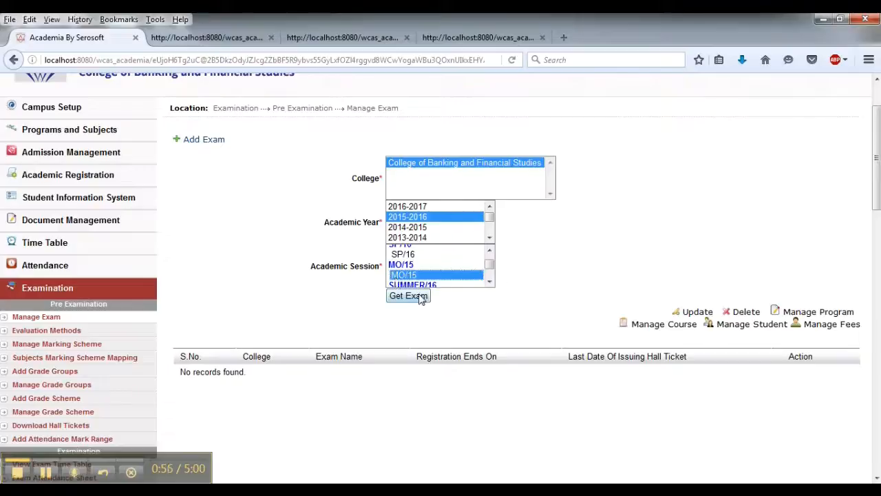
{"action": "left_click", "coordinate": [413, 296]}
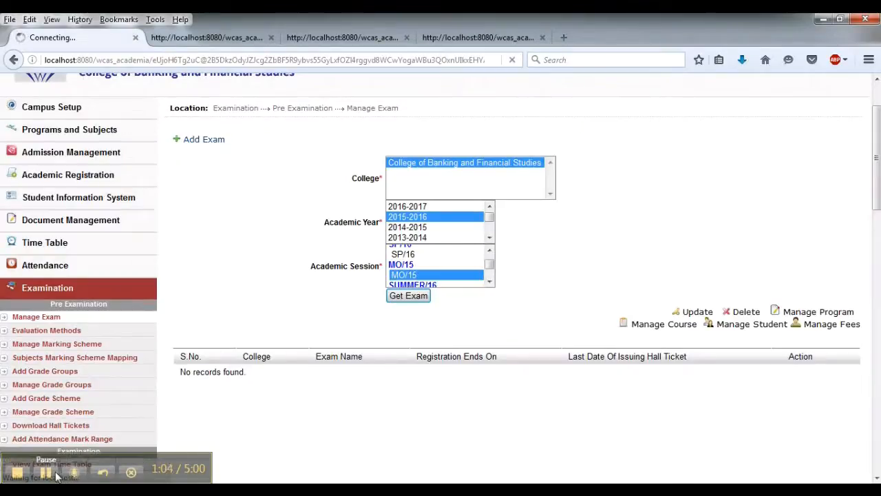
- Open Manage Student for the MO/15 (PG-ALL) exam, choose course MBA1001, tick direct enrollment of all students in subjects, and map them
{"action": "scroll", "coordinate": [388, 387], "scroll_direction": "down", "scroll_amount": 1}
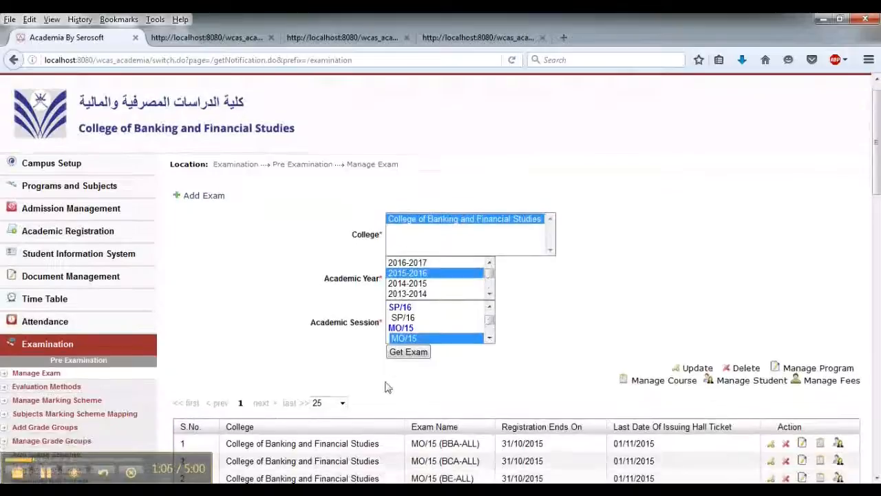
{"action": "scroll", "coordinate": [388, 387], "scroll_direction": "down", "scroll_amount": 3}
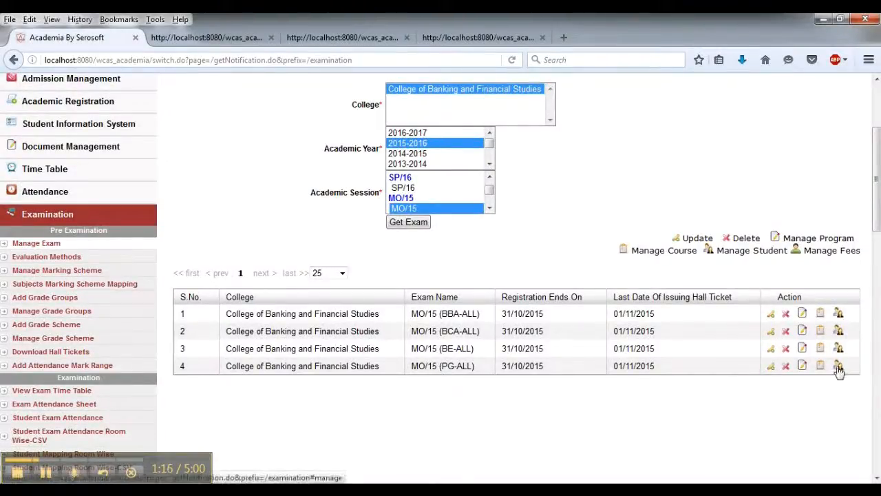
{"action": "left_click_drag", "start_coordinate": [413, 371], "coordinate": [485, 372]}
{"action": "left_click", "coordinate": [526, 405]}
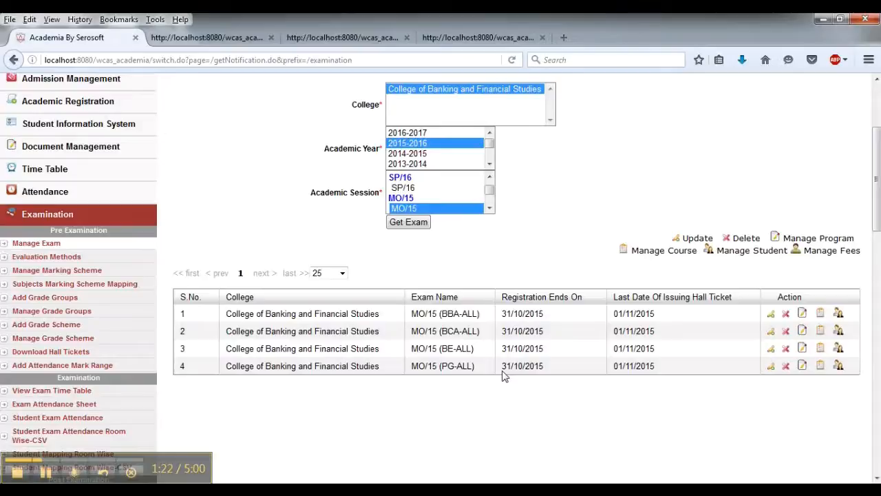
{"action": "left_click_drag", "start_coordinate": [503, 374], "coordinate": [562, 372]}
{"action": "left_click_drag", "start_coordinate": [611, 370], "coordinate": [704, 383]}
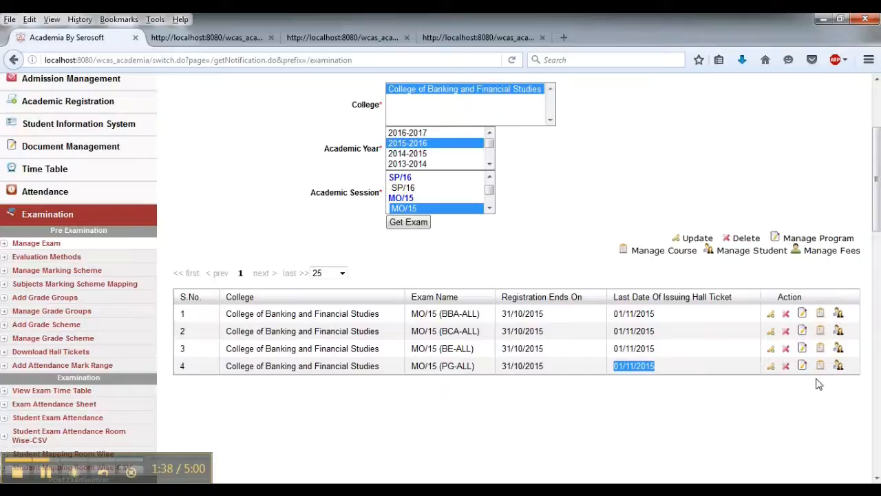
{"action": "left_click", "coordinate": [839, 366]}
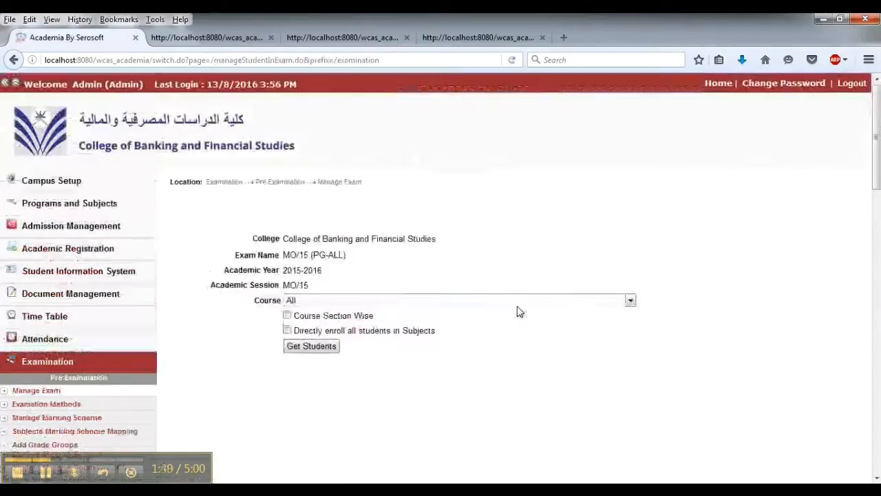
{"action": "left_click", "coordinate": [353, 300]}
{"action": "scroll", "coordinate": [419, 251], "scroll_direction": "down", "scroll_amount": 2}
{"action": "scroll", "coordinate": [420, 251], "scroll_direction": "down", "scroll_amount": 2}
{"action": "left_click", "coordinate": [408, 198]}
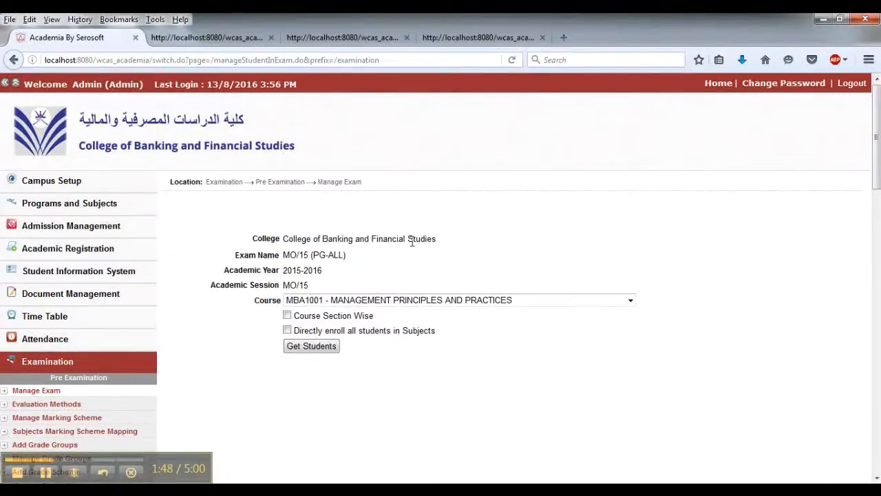
{"action": "left_click", "coordinate": [288, 330]}
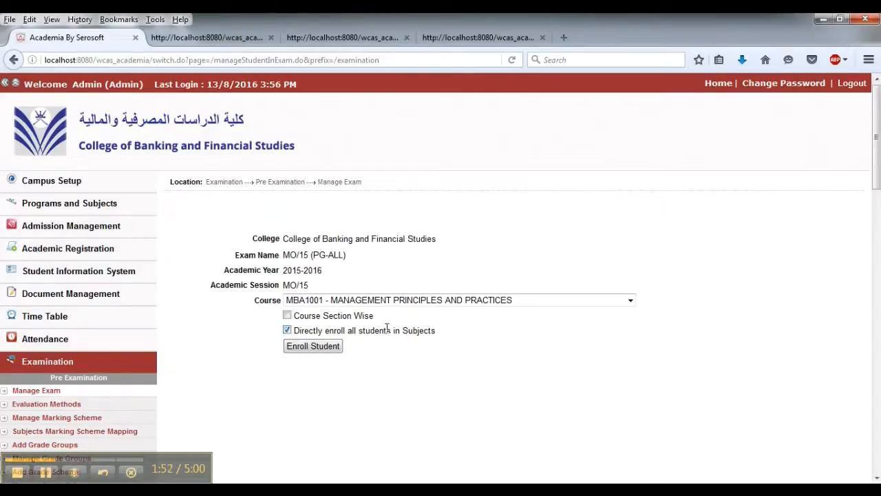
{"action": "left_click", "coordinate": [328, 351]}
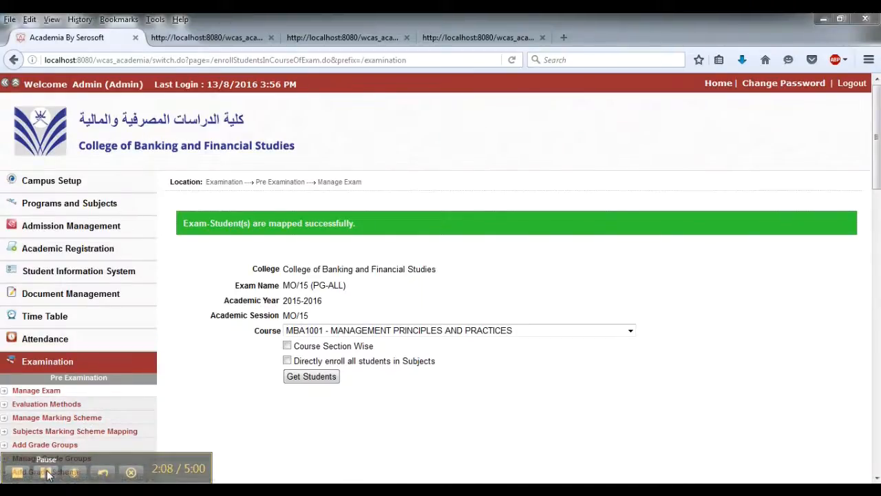
- Open Manage Student Marks CBFS and get eligible students for 2015-2016, session MO/15, exam MO/15 (PG-ALL), course MBA1009
{"action": "scroll", "coordinate": [300, 332], "scroll_direction": "down", "scroll_amount": 3}
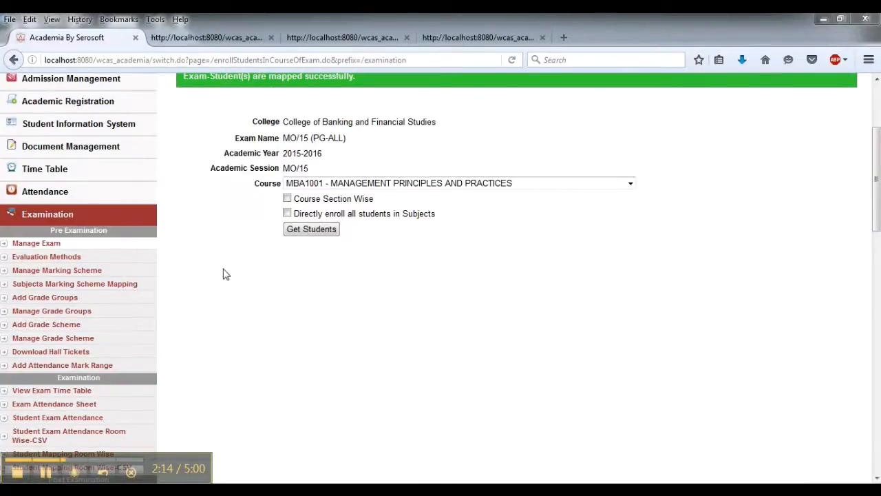
{"action": "scroll", "coordinate": [226, 273], "scroll_direction": "down", "scroll_amount": 1}
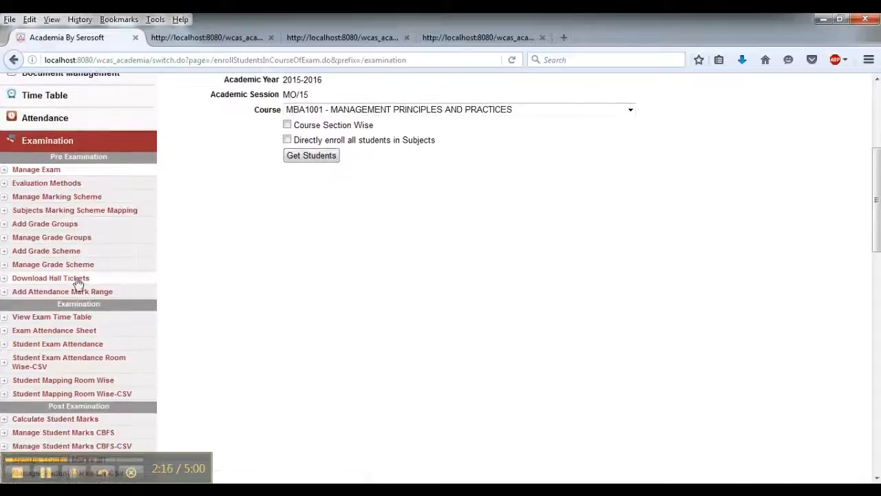
{"action": "scroll", "coordinate": [190, 280], "scroll_direction": "down", "scroll_amount": 1}
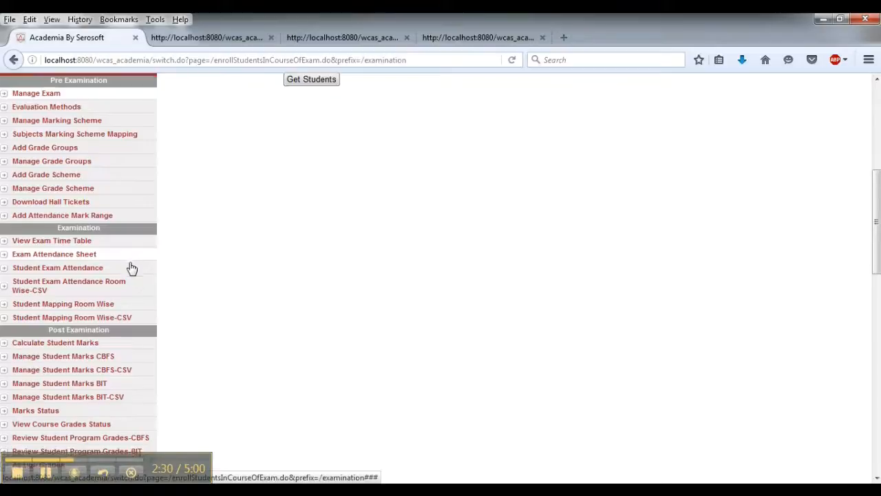
{"action": "scroll", "coordinate": [132, 269], "scroll_direction": "down", "scroll_amount": 2}
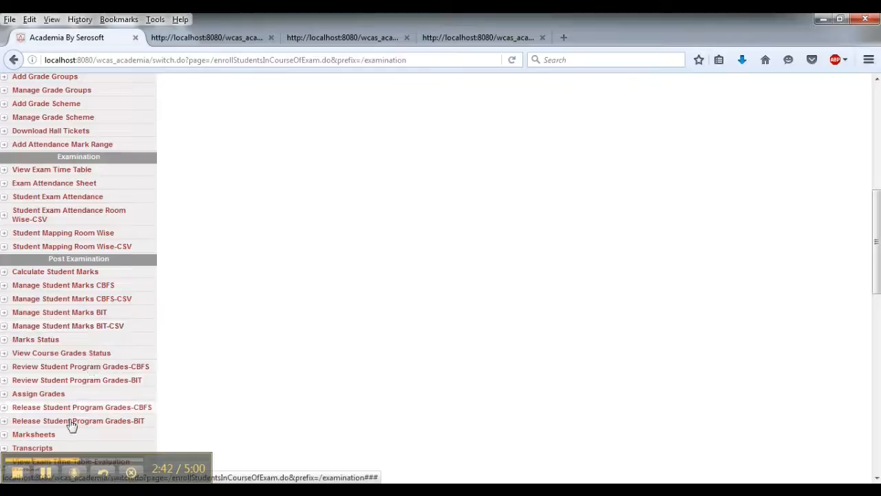
{"action": "left_click", "coordinate": [46, 472]}
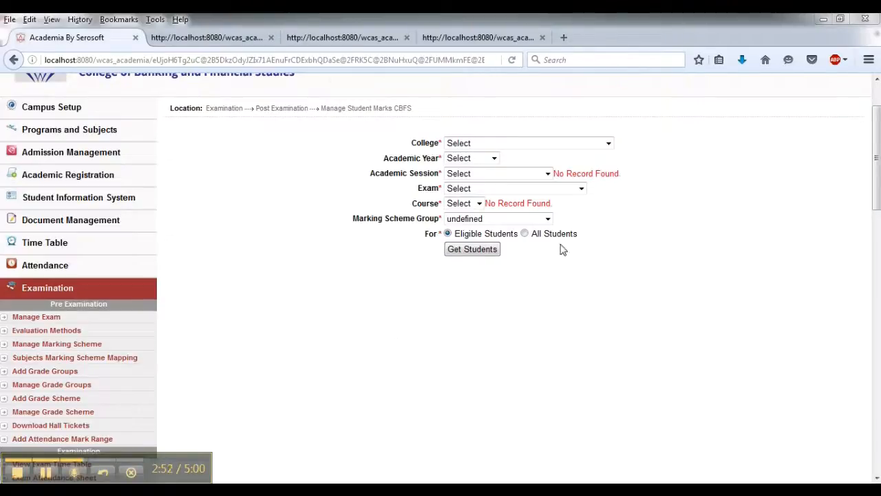
{"action": "left_click", "coordinate": [523, 145]}
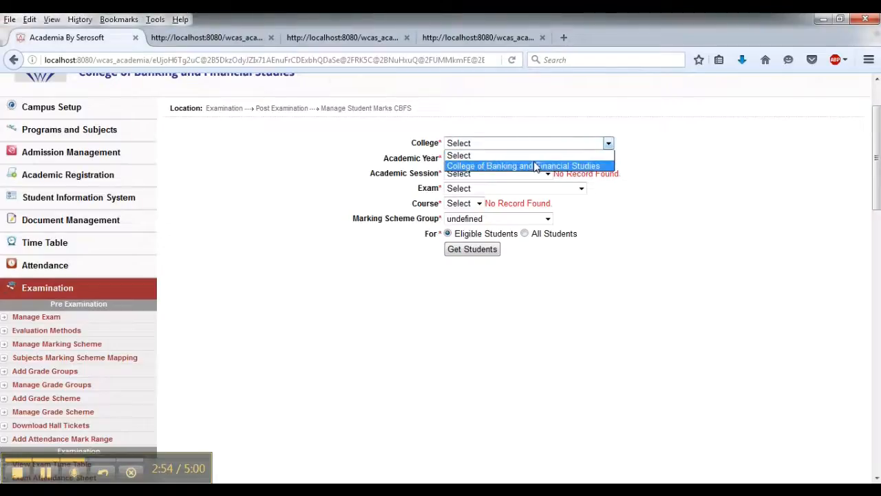
{"action": "left_click", "coordinate": [535, 168]}
{"action": "left_click", "coordinate": [489, 157]}
{"action": "left_click", "coordinate": [478, 190]}
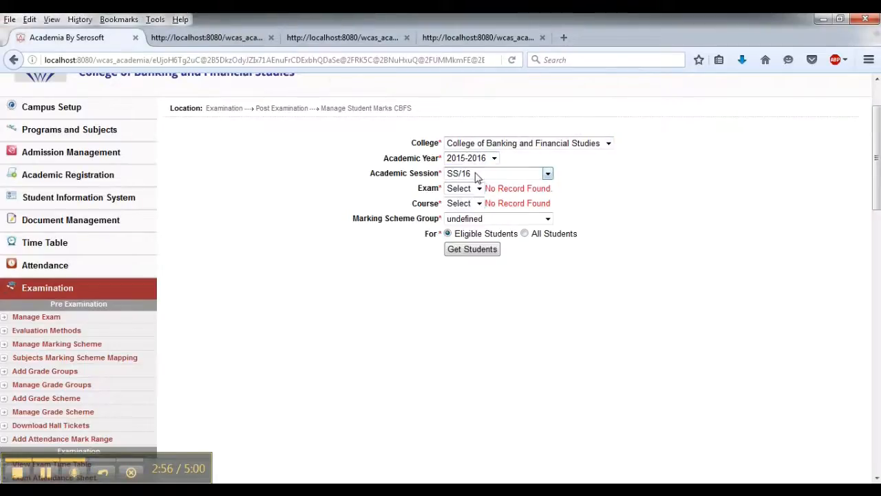
{"action": "left_click", "coordinate": [476, 176]}
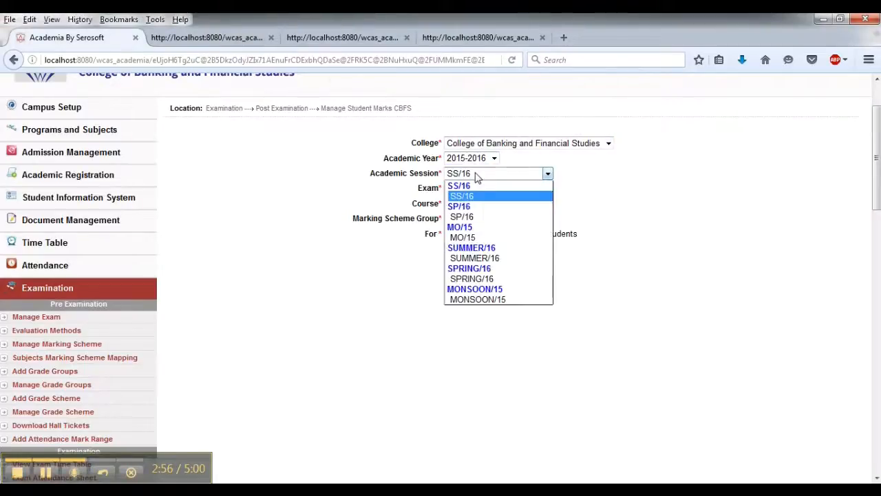
{"action": "left_click", "coordinate": [473, 237]}
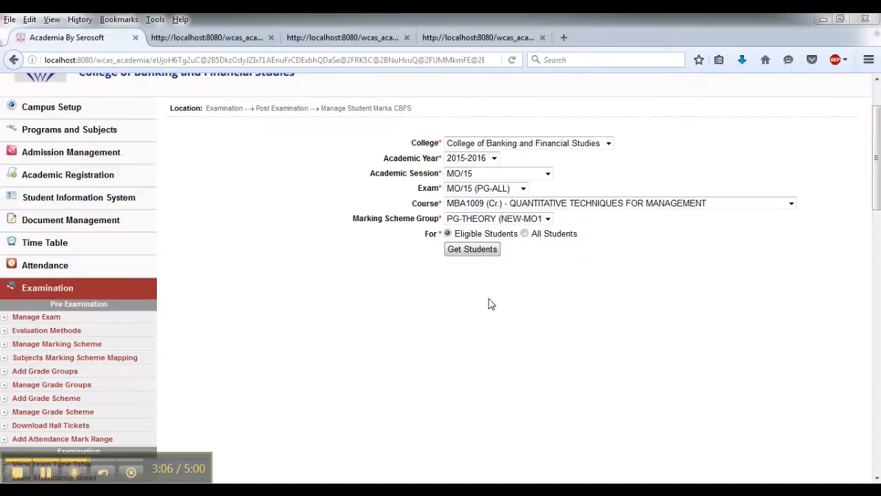
{"action": "left_click", "coordinate": [487, 252]}
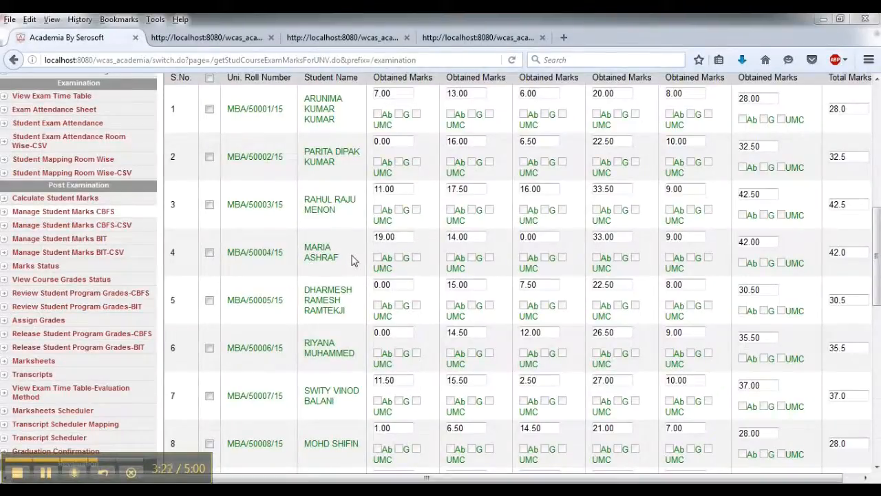
- Review the obtained marks for each evaluation method across all students in the MBA1009 marks grid
{"action": "scroll", "coordinate": [505, 240], "scroll_direction": "up", "scroll_amount": 5}
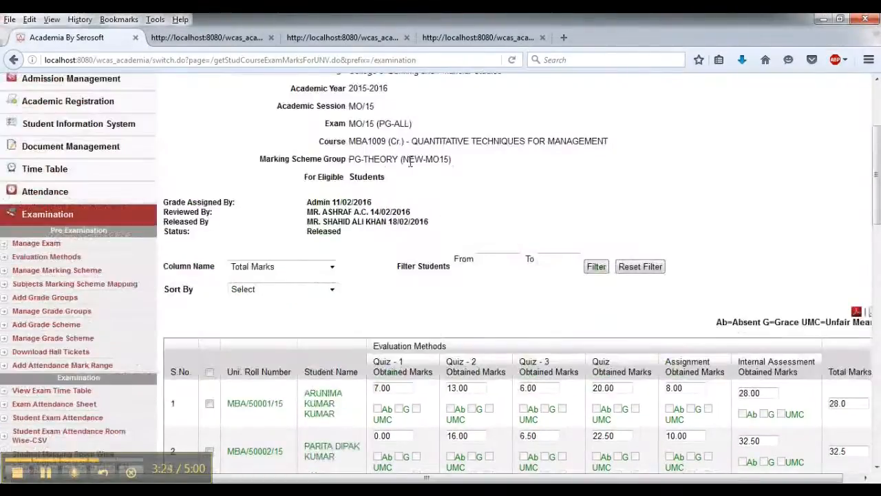
{"action": "left_click_drag", "start_coordinate": [411, 140], "coordinate": [485, 142]}
{"action": "left_click", "coordinate": [521, 168]}
{"action": "scroll", "coordinate": [521, 167], "scroll_direction": "down", "scroll_amount": 5}
{"action": "scroll", "coordinate": [454, 233], "scroll_direction": "up", "scroll_amount": 3}
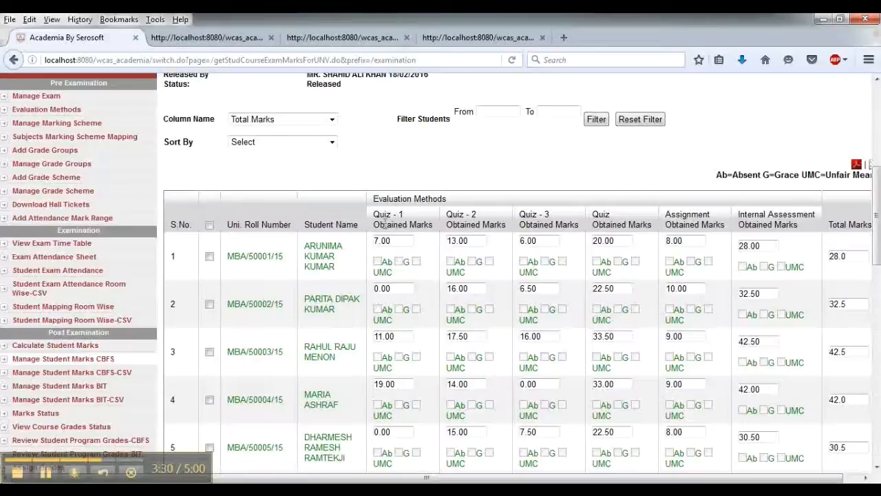
{"action": "scroll", "coordinate": [406, 228], "scroll_direction": "down", "scroll_amount": 2}
{"action": "left_click_drag", "start_coordinate": [416, 142], "coordinate": [371, 131]}
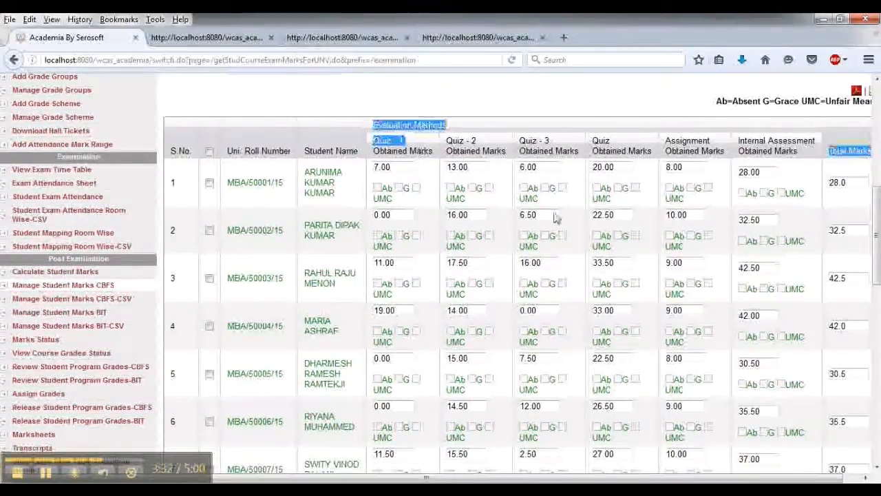
{"action": "left_click", "coordinate": [678, 285]}
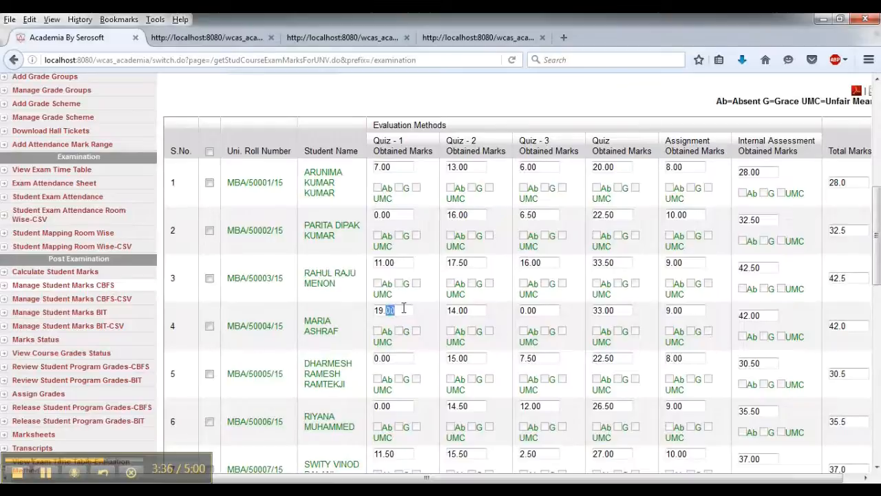
{"action": "left_click", "coordinate": [441, 317]}
{"action": "left_click_drag", "start_coordinate": [605, 478], "coordinate": [628, 479]}
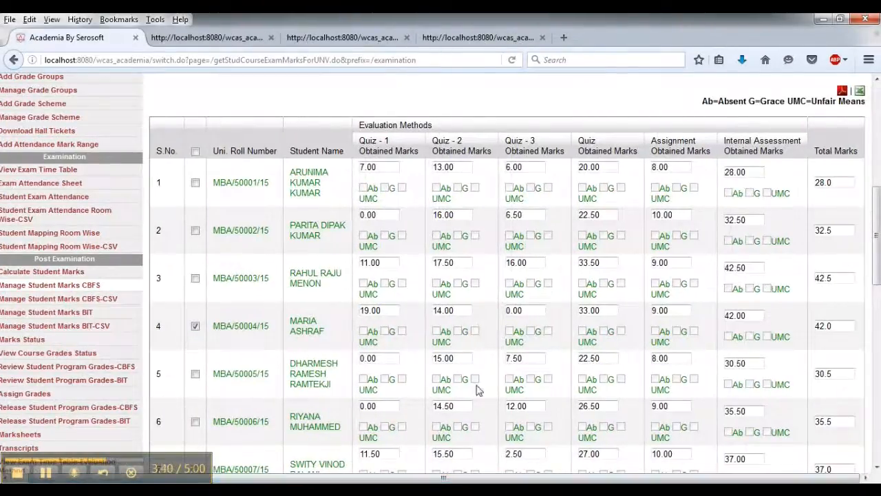
{"action": "scroll", "coordinate": [435, 356], "scroll_direction": "down", "scroll_amount": 2}
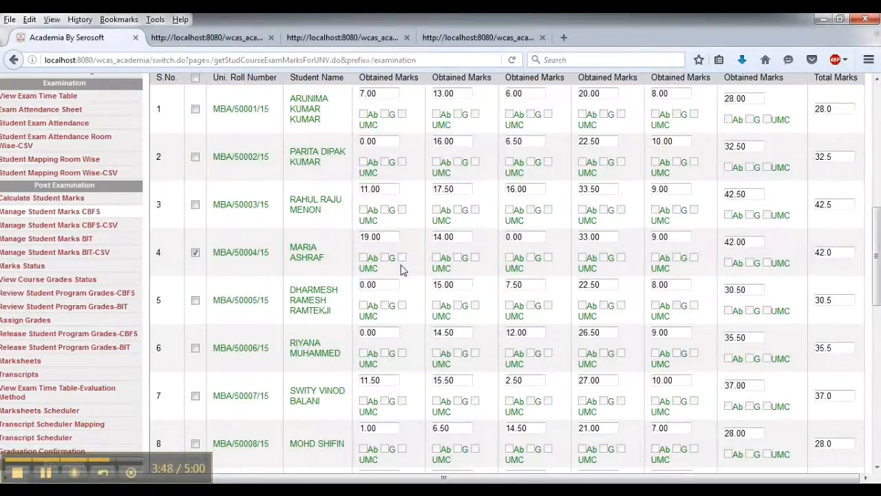
{"action": "scroll", "coordinate": [454, 294], "scroll_direction": "up", "scroll_amount": 2}
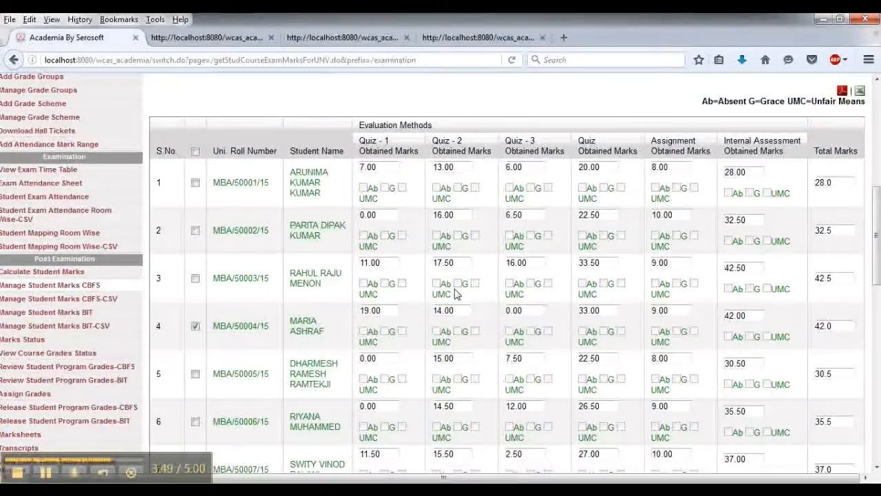
{"action": "scroll", "coordinate": [289, 396], "scroll_direction": "down", "scroll_amount": 10}
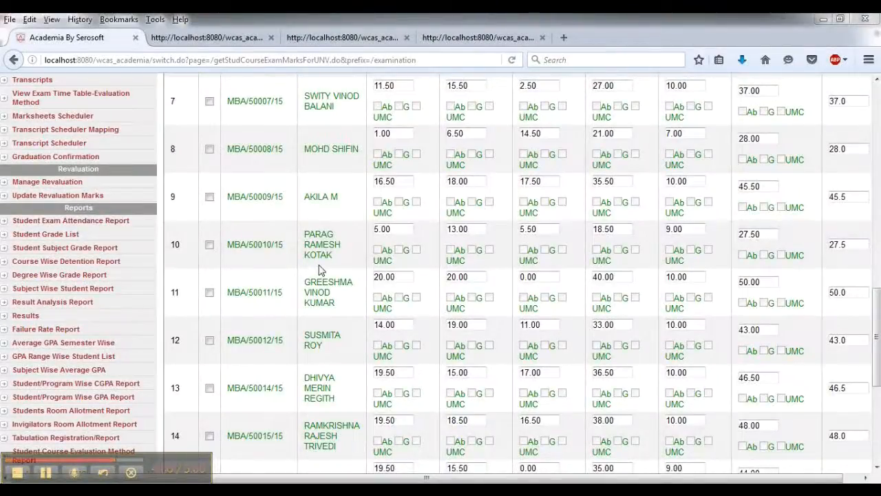
{"action": "scroll", "coordinate": [431, 152], "scroll_direction": "up", "scroll_amount": 10}
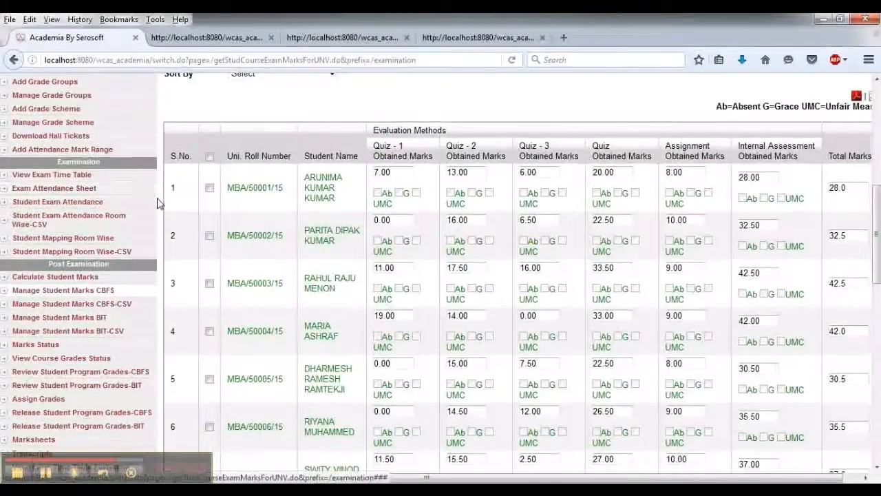
{"action": "scroll", "coordinate": [128, 217], "scroll_direction": "down", "scroll_amount": 2}
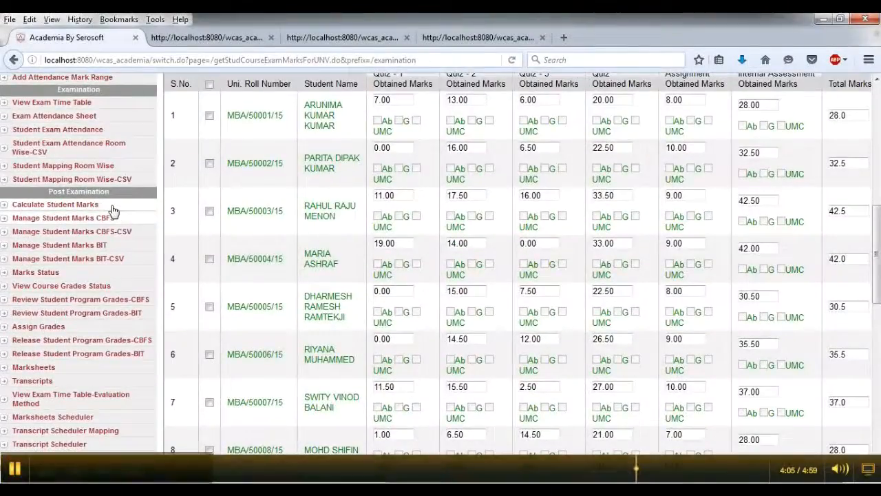
- Open Calculate Student Marks and choose College of Banking and Financial Studies, year 2015-2016, session MO/15, exam MO/15 (PG-ALL)
{"action": "left_click", "coordinate": [113, 216]}
{"action": "scroll", "coordinate": [293, 227], "scroll_direction": "down", "scroll_amount": 2}
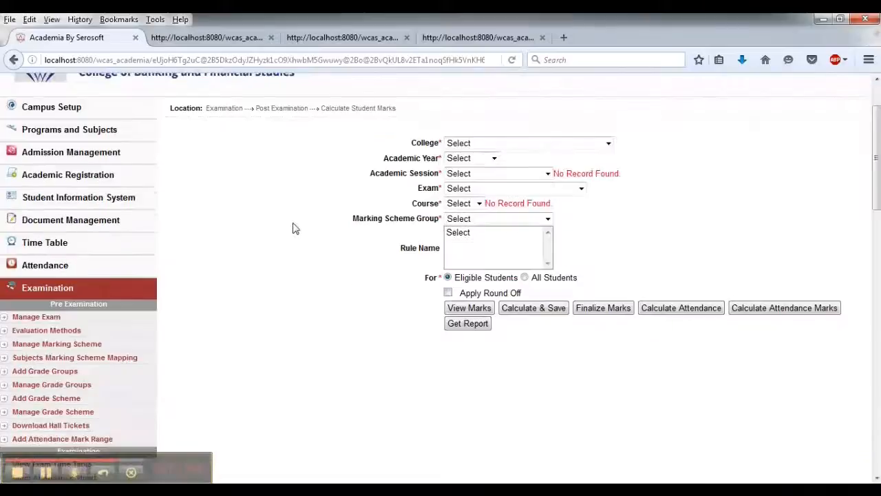
{"action": "scroll", "coordinate": [292, 228], "scroll_direction": "down", "scroll_amount": 6}
{"action": "scroll", "coordinate": [293, 228], "scroll_direction": "up", "scroll_amount": 6}
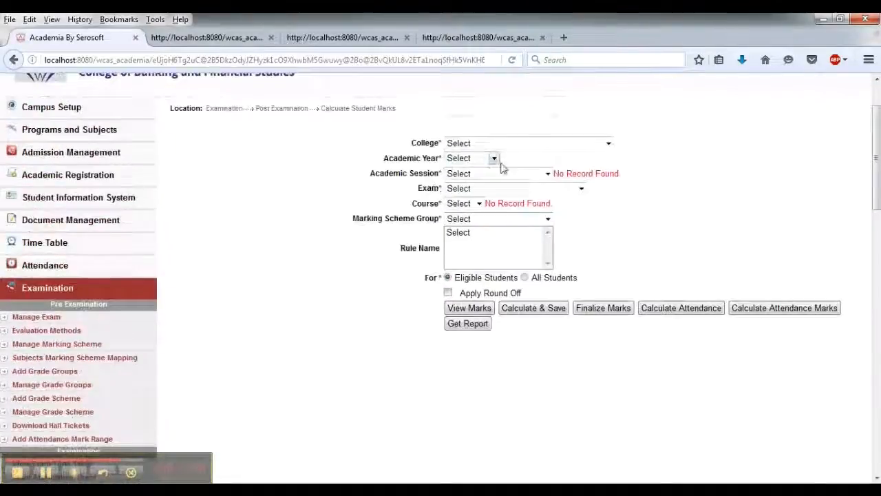
{"action": "left_click", "coordinate": [522, 144]}
{"action": "left_click", "coordinate": [509, 167]}
{"action": "left_click", "coordinate": [490, 158]}
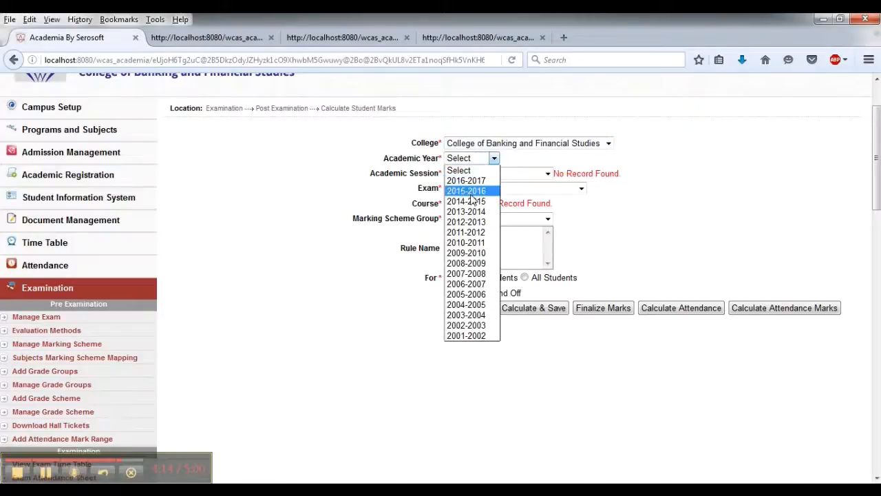
{"action": "left_click", "coordinate": [456, 191]}
{"action": "left_click", "coordinate": [470, 174]}
{"action": "left_click", "coordinate": [463, 237]}
{"action": "left_click", "coordinate": [475, 188]}
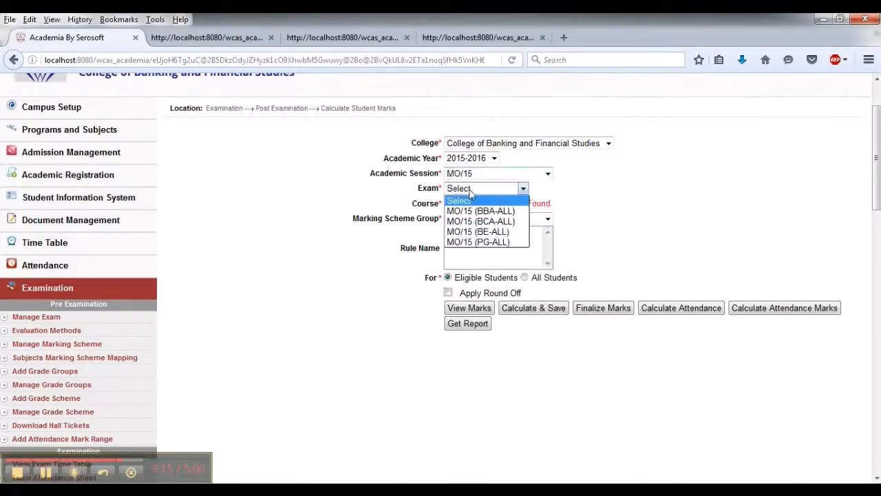
{"action": "left_click", "coordinate": [475, 242]}
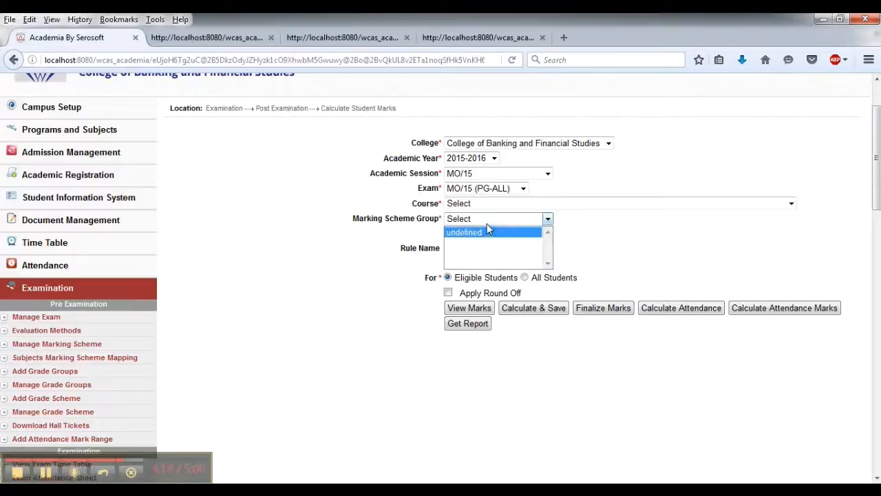
- Choose course MBA1009 (Cr.) and marking scheme group PG-THEORY (NEW-MO15), then view the marks
{"action": "left_click", "coordinate": [482, 204]}
{"action": "scroll", "coordinate": [524, 324], "scroll_direction": "down", "scroll_amount": 4}
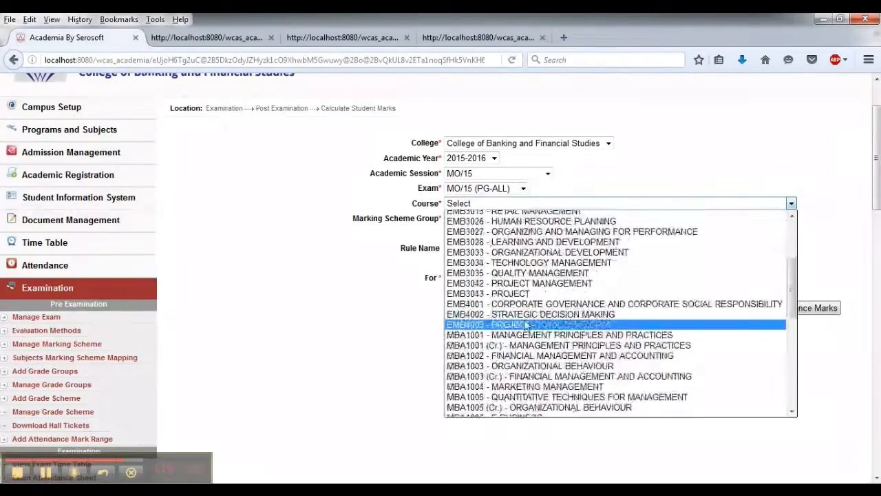
{"action": "scroll", "coordinate": [525, 323], "scroll_direction": "down", "scroll_amount": 3}
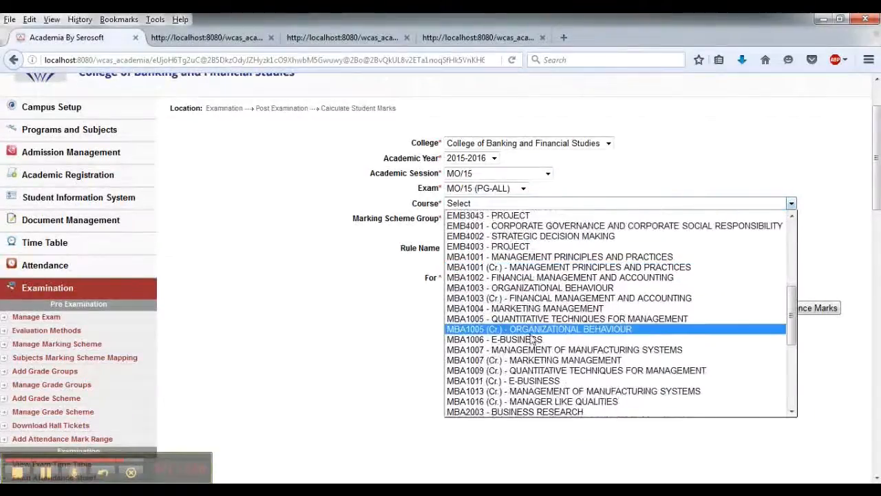
{"action": "left_click", "coordinate": [541, 341]}
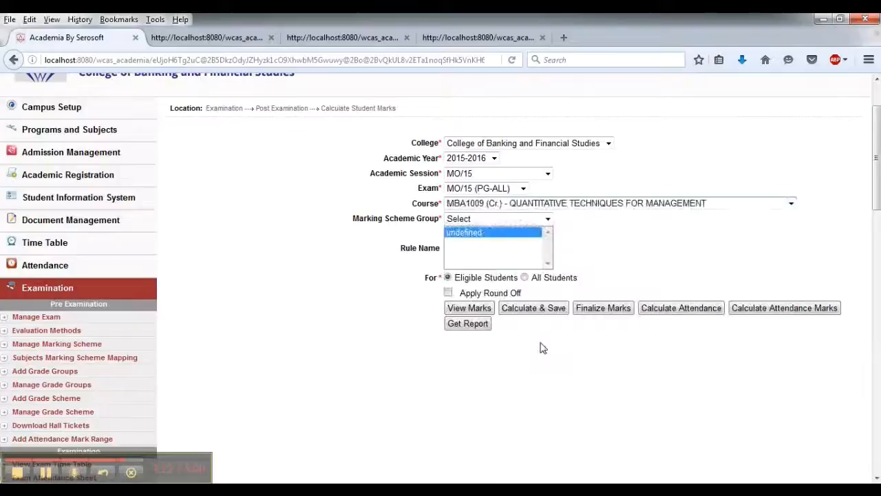
{"action": "left_click", "coordinate": [510, 219]}
{"action": "left_click", "coordinate": [485, 240]}
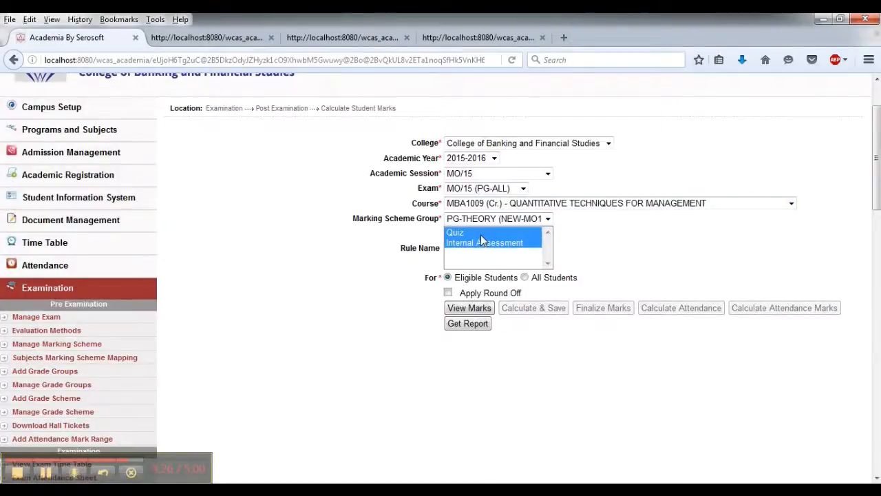
{"action": "left_click", "coordinate": [462, 309]}
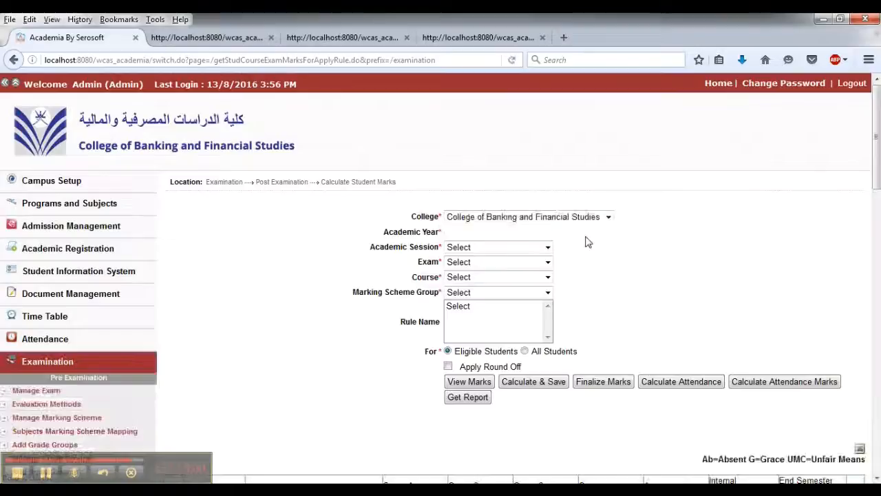
- Review the calculated marks table with weightages and totals for all eligible students
{"action": "scroll", "coordinate": [589, 243], "scroll_direction": "down", "scroll_amount": 4}
{"action": "scroll", "coordinate": [591, 244], "scroll_direction": "up", "scroll_amount": 1}
{"action": "scroll", "coordinate": [593, 245], "scroll_direction": "down", "scroll_amount": 1}
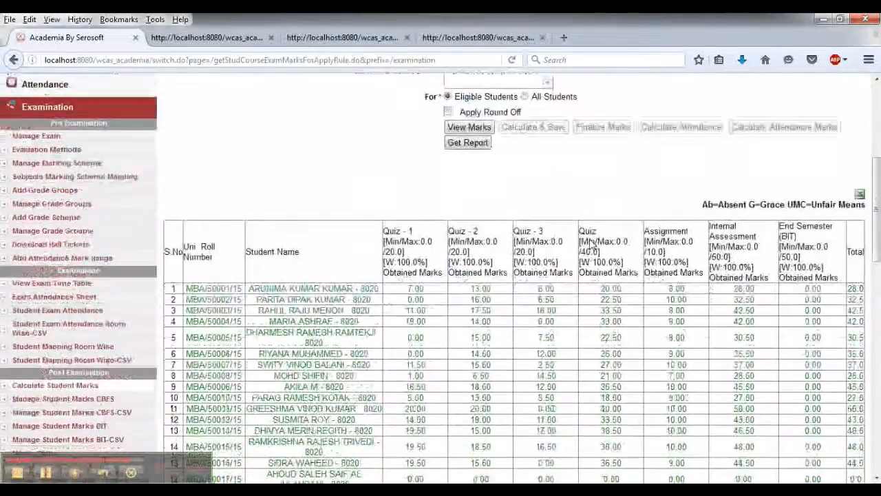
{"action": "scroll", "coordinate": [591, 244], "scroll_direction": "down", "scroll_amount": 3}
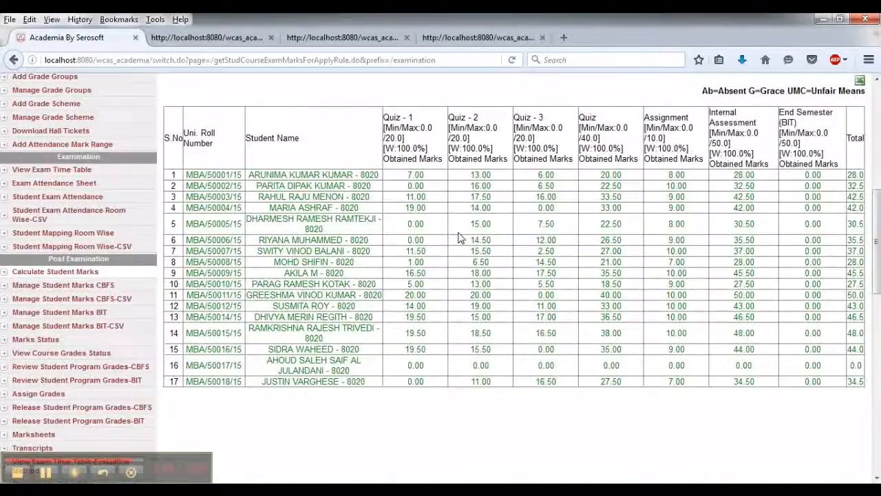
{"action": "scroll", "coordinate": [508, 247], "scroll_direction": "up", "scroll_amount": 4}
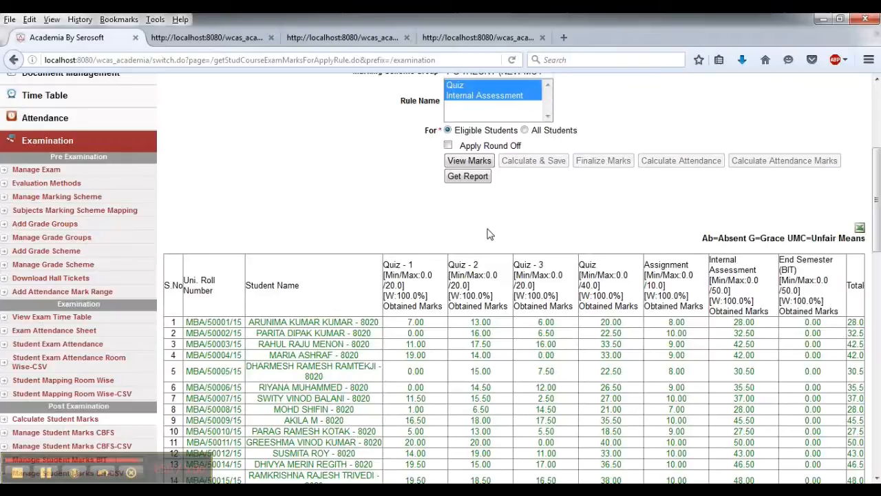
{"action": "scroll", "coordinate": [487, 234], "scroll_direction": "down", "scroll_amount": 2}
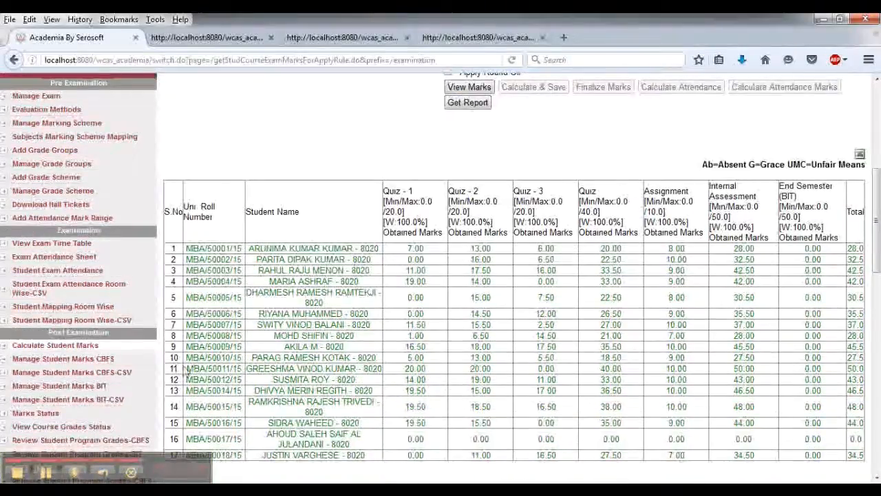
{"action": "left_click", "coordinate": [49, 475]}
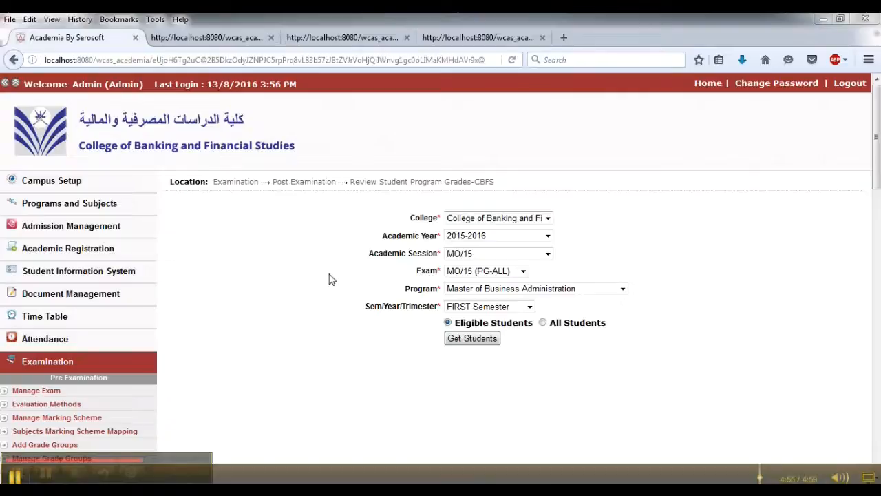
{"action": "scroll", "coordinate": [305, 280], "scroll_direction": "down", "scroll_amount": 2}
{"action": "left_click", "coordinate": [482, 196]}
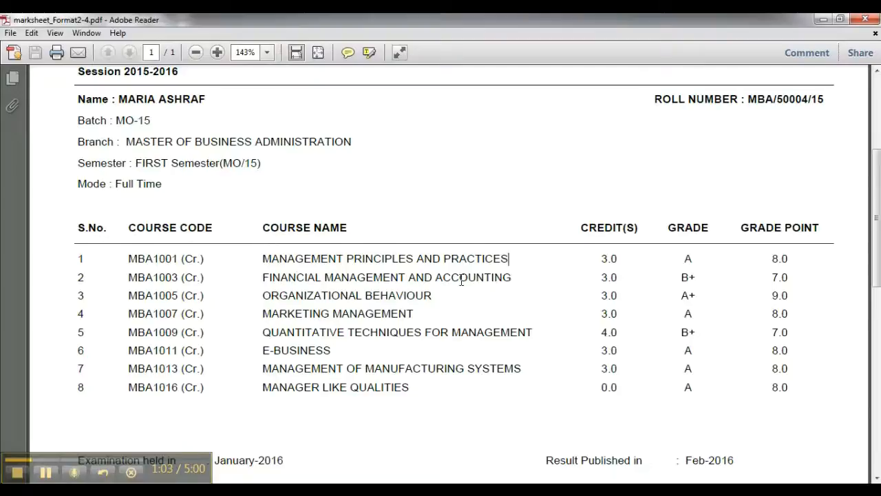
- Examine the student's first-semester grade report marksheet with course credits, grades and grade points
{"action": "scroll", "coordinate": [426, 290], "scroll_direction": "down", "scroll_amount": 1}
{"action": "scroll", "coordinate": [234, 375], "scroll_direction": "up", "scroll_amount": 5}
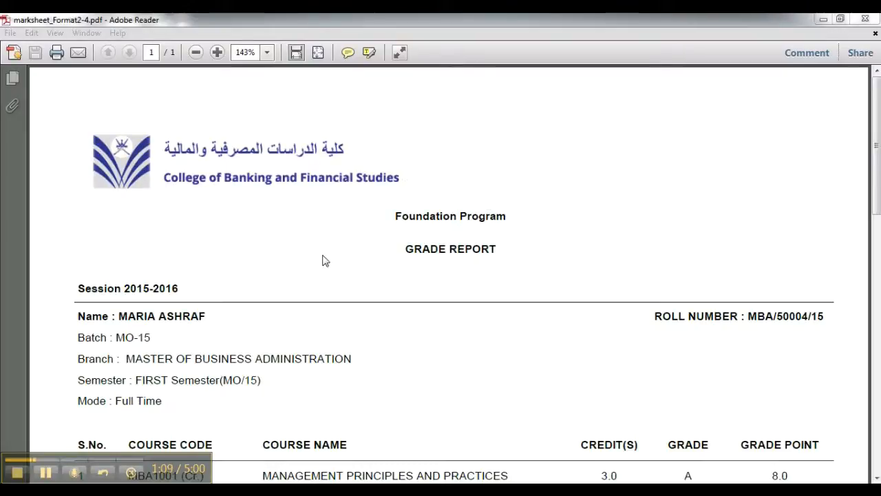
{"action": "scroll", "coordinate": [354, 327], "scroll_direction": "down", "scroll_amount": 3}
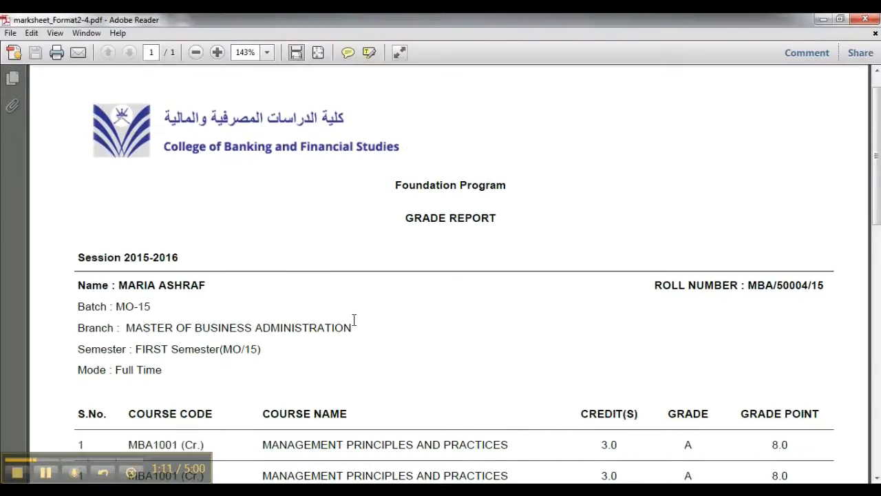
{"action": "scroll", "coordinate": [354, 326], "scroll_direction": "up", "scroll_amount": 3}
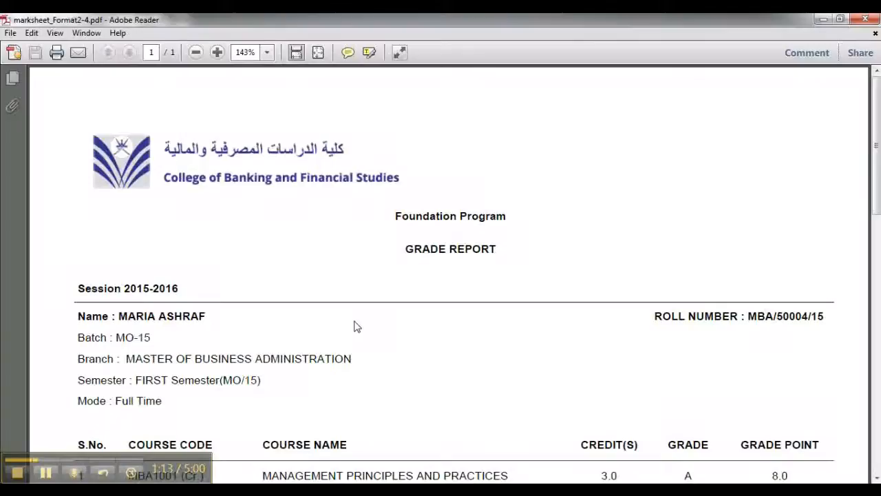
{"action": "scroll", "coordinate": [354, 326], "scroll_direction": "down", "scroll_amount": 2}
{"action": "scroll", "coordinate": [354, 326], "scroll_direction": "up", "scroll_amount": 2}
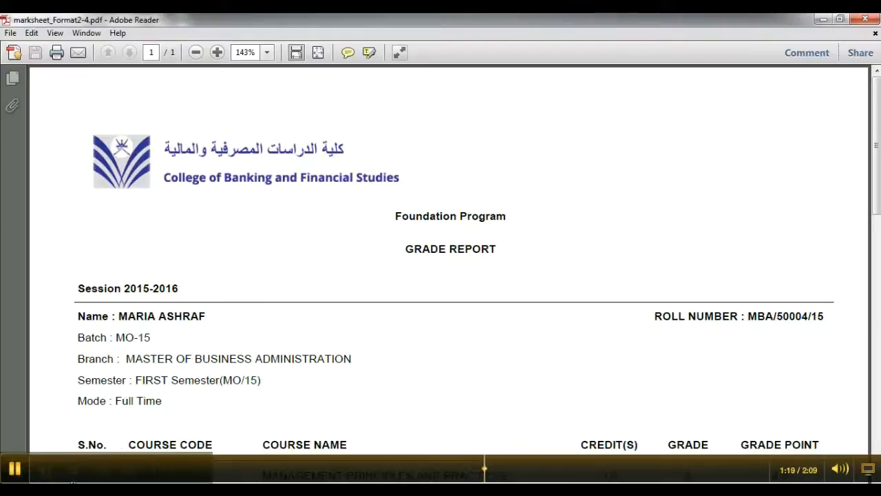
- Switch to the transcript_Format3.pdf window in Adobe Reader
{"action": "left_click", "coordinate": [42, 482]}
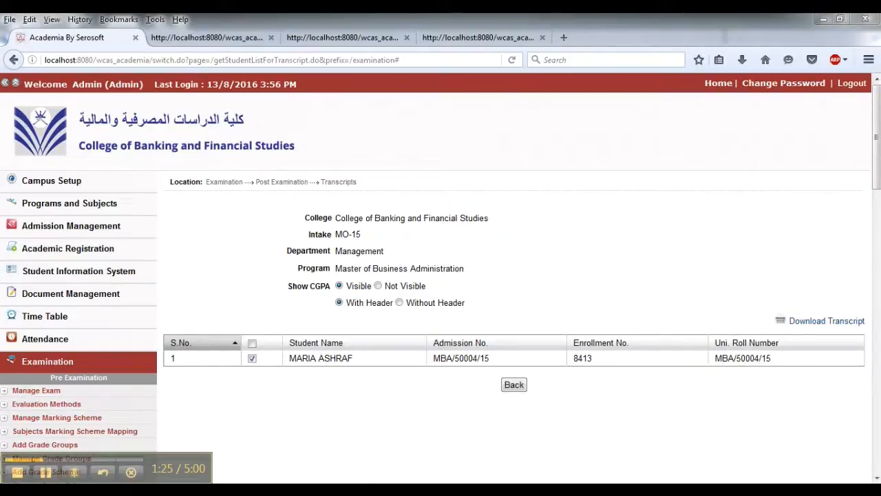
{"action": "mouse_move", "coordinate": [377, 491]}
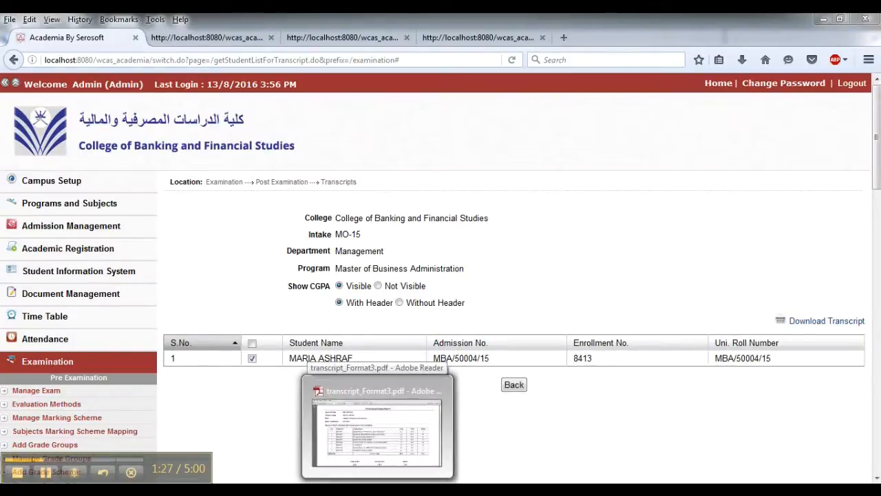
{"action": "left_click", "coordinate": [377, 430]}
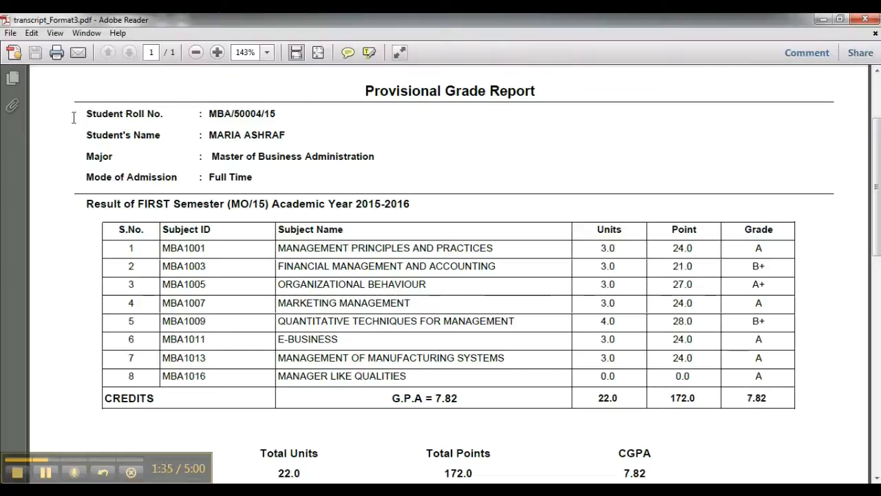
- Review the provisional grade report transcript with subject grades, G.P.A, total units, points and CGPA
{"action": "left_click", "coordinate": [210, 156]}
{"action": "scroll", "coordinate": [465, 176], "scroll_direction": "down", "scroll_amount": 1}
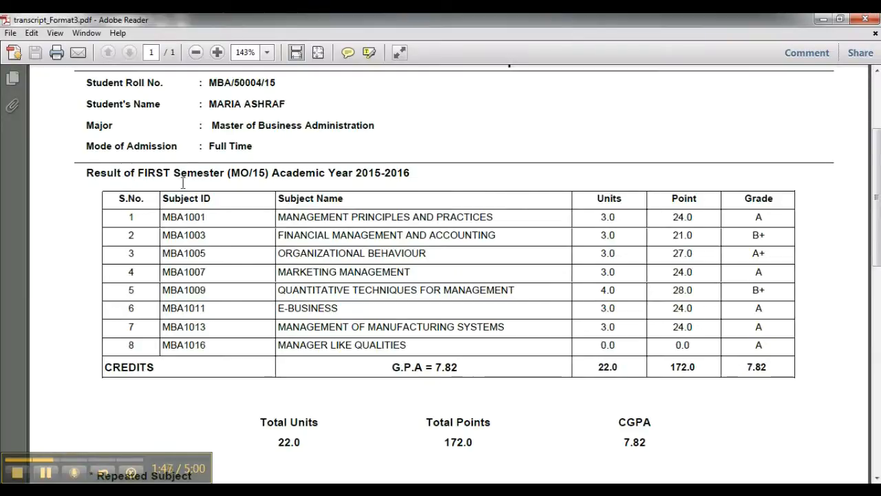
{"action": "scroll", "coordinate": [182, 183], "scroll_direction": "down", "scroll_amount": 1}
{"action": "scroll", "coordinate": [213, 190], "scroll_direction": "down", "scroll_amount": 1}
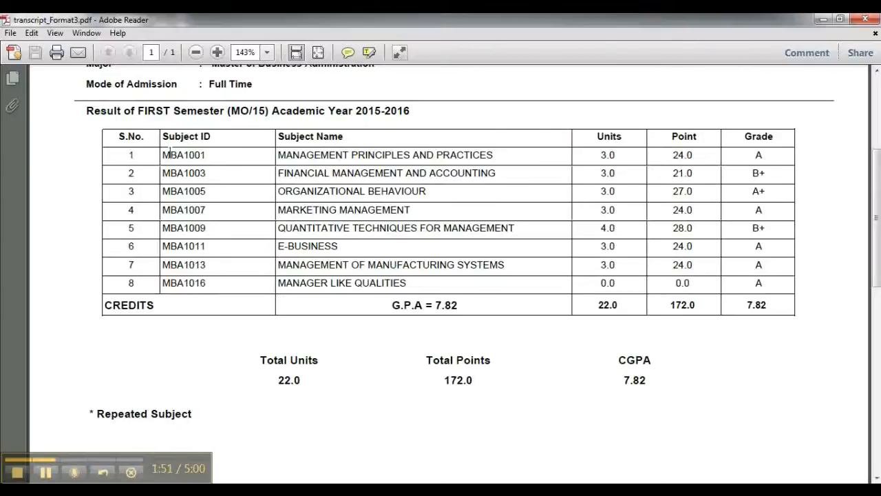
{"action": "scroll", "coordinate": [267, 194], "scroll_direction": "down", "scroll_amount": 1}
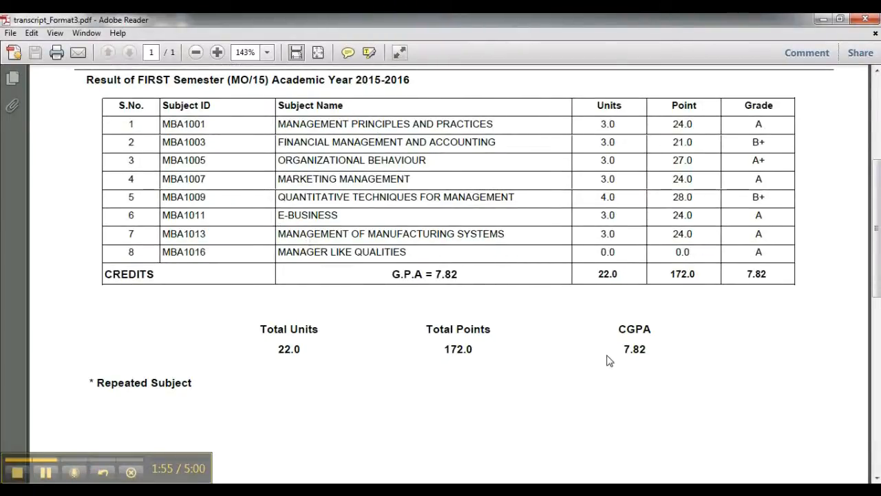
{"action": "scroll", "coordinate": [471, 362], "scroll_direction": "down", "scroll_amount": 1}
{"action": "scroll", "coordinate": [471, 367], "scroll_direction": "up", "scroll_amount": 1}
{"action": "left_click", "coordinate": [45, 474]}
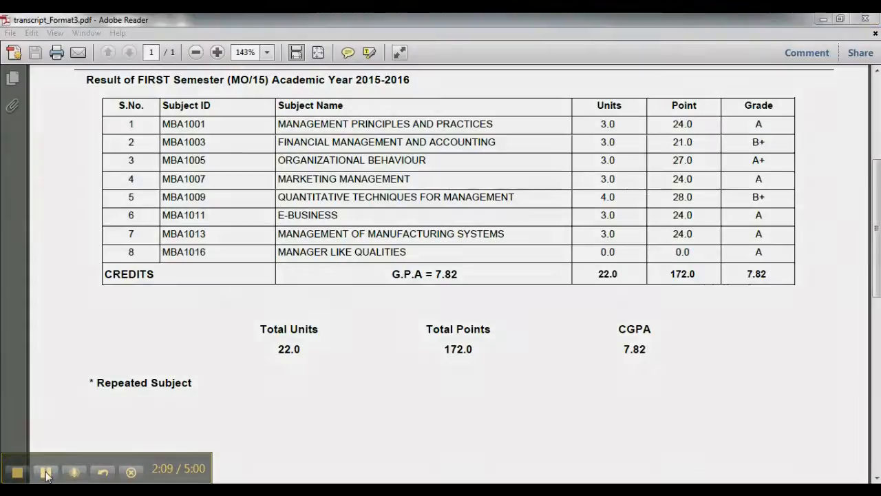